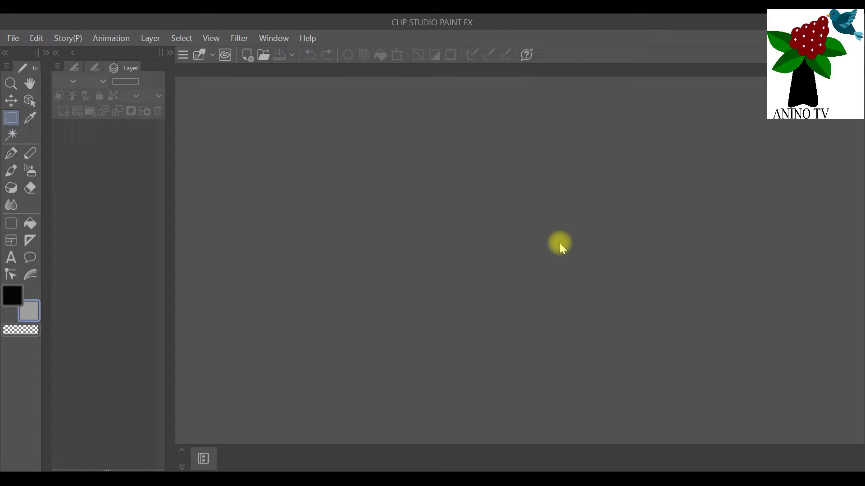
Step: Start a new illustration and name the file "TYPOGRAPHY PUNCH IN AND PUNCH OUT"
{"action": "left_click", "coordinate": [16, 38]}
{"action": "left_click", "coordinate": [24, 54]}
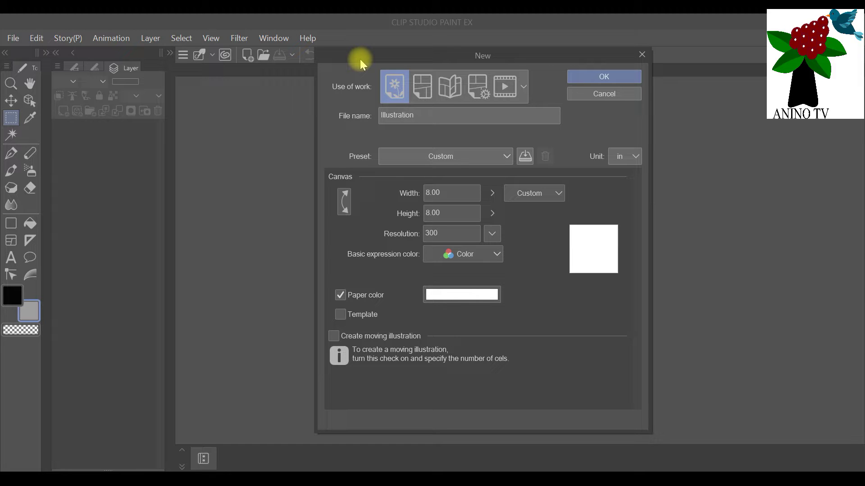
{"action": "left_click_drag", "start_coordinate": [414, 115], "coordinate": [382, 116]}
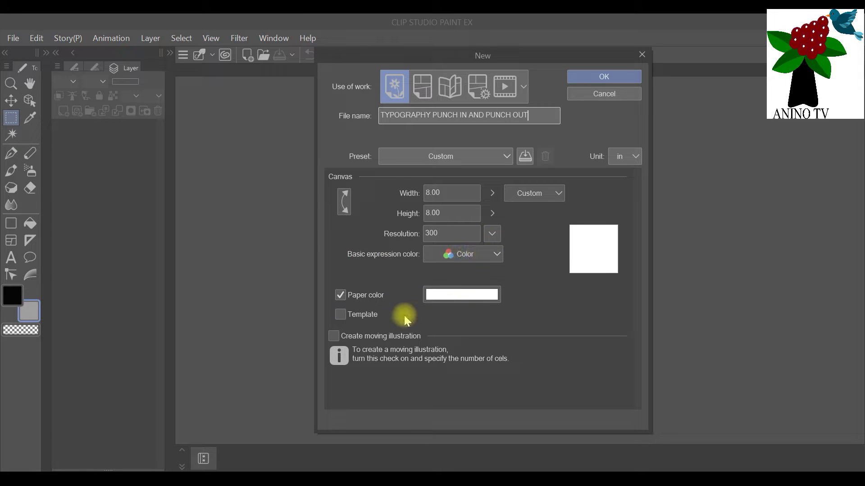
{"action": "left_click", "coordinate": [447, 298]}
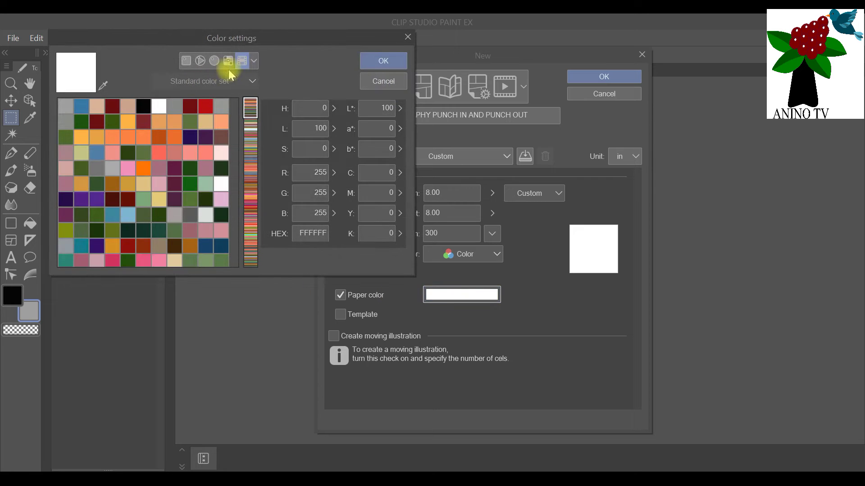
{"action": "left_click", "coordinate": [254, 60]}
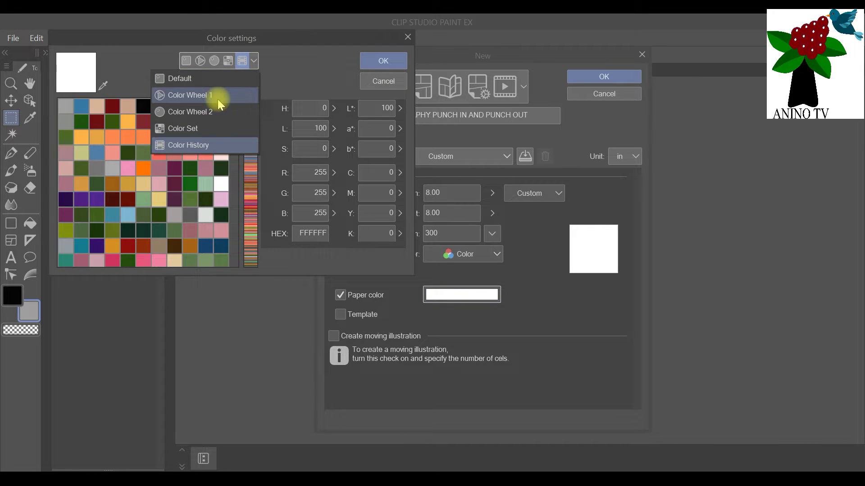
{"action": "left_click", "coordinate": [218, 99]}
{"action": "left_click", "coordinate": [254, 65]}
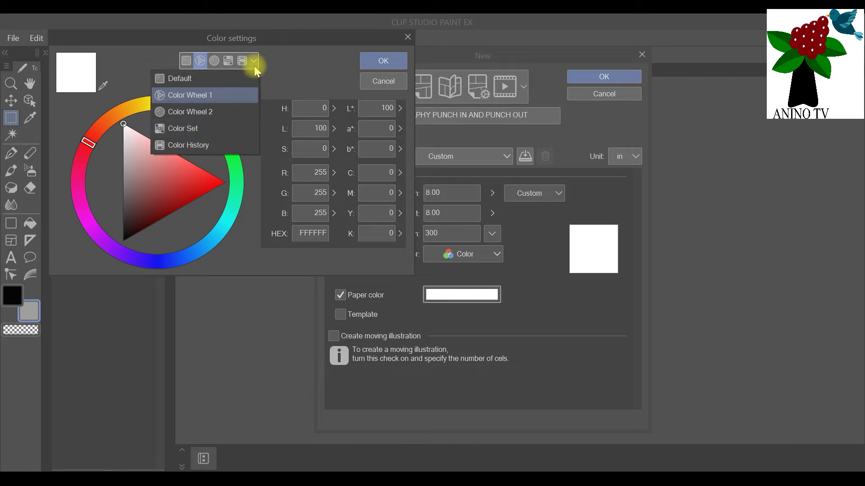
{"action": "left_click", "coordinate": [224, 145]}
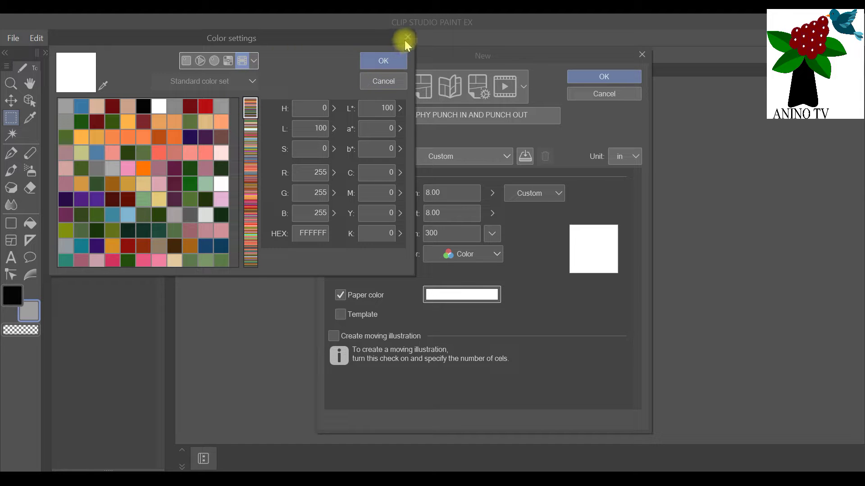
{"action": "left_click", "coordinate": [402, 59]}
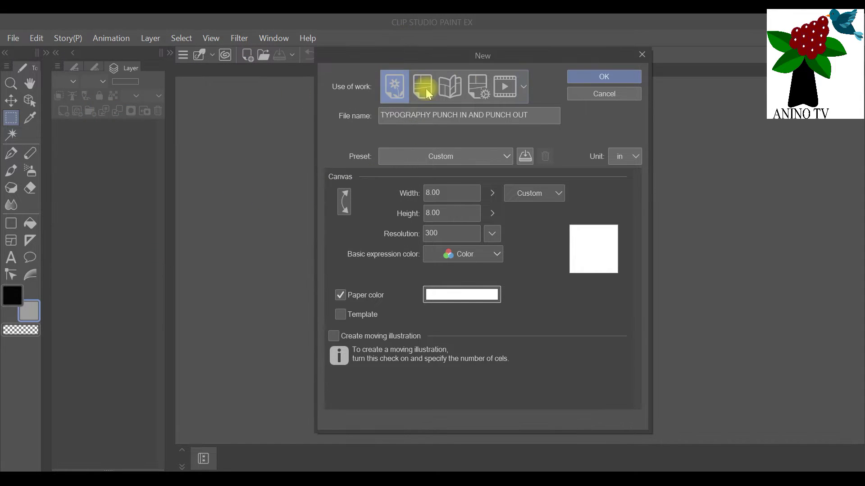
Step: Create the 8.00 × 8.00 in, 300 dpi color canvas with white paper
{"action": "left_click", "coordinate": [604, 77]}
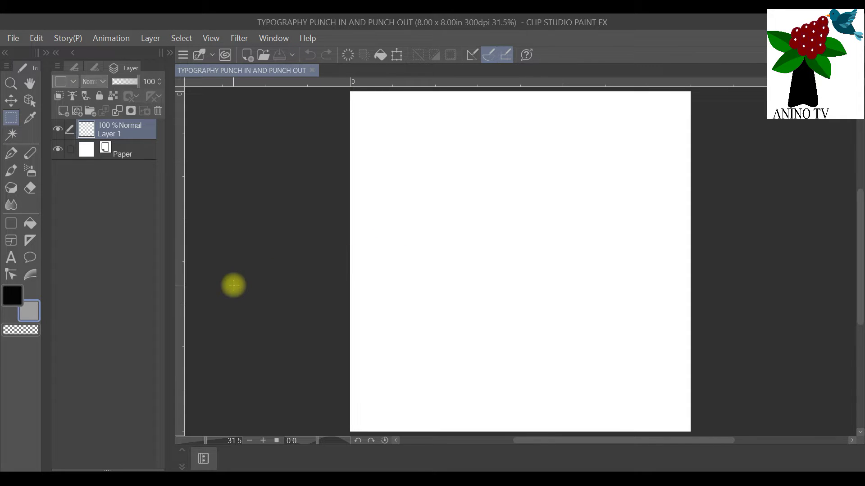
Step: Paint over the whole canvas with the Pen in blue 3475A3 picked from the color history as the main color
{"action": "left_click", "coordinate": [10, 156]}
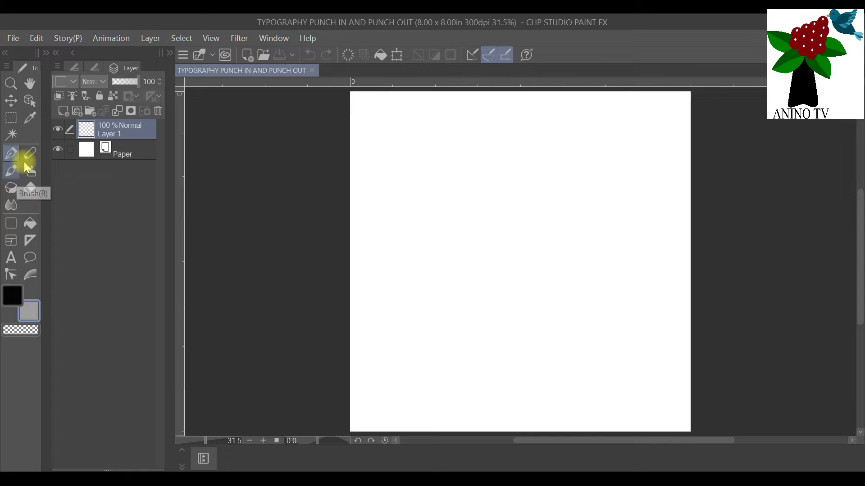
{"action": "left_click", "coordinate": [92, 68]}
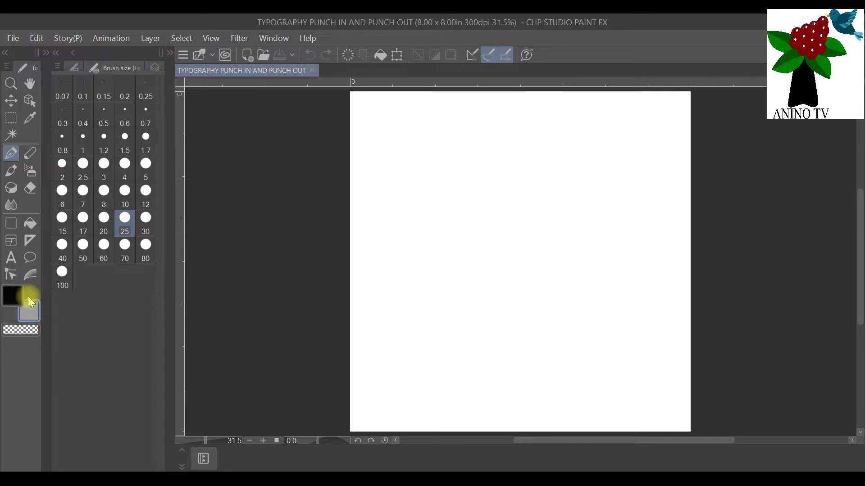
{"action": "left_click", "coordinate": [18, 290]}
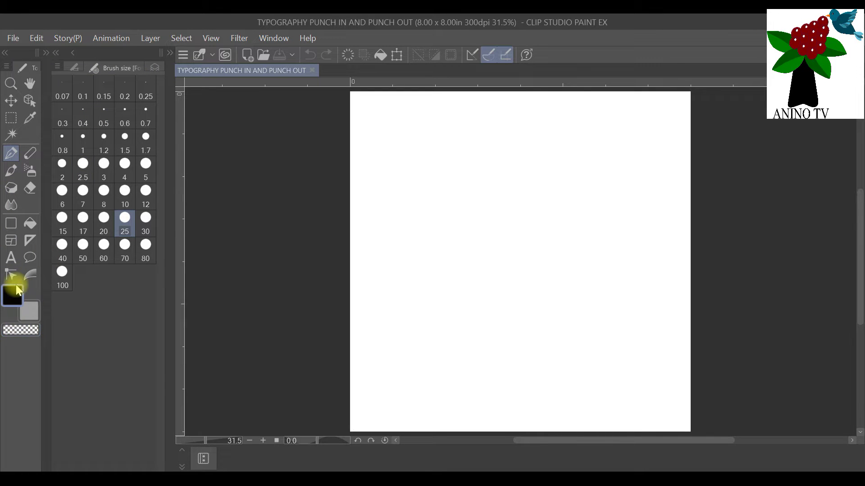
{"action": "left_click", "coordinate": [13, 290]}
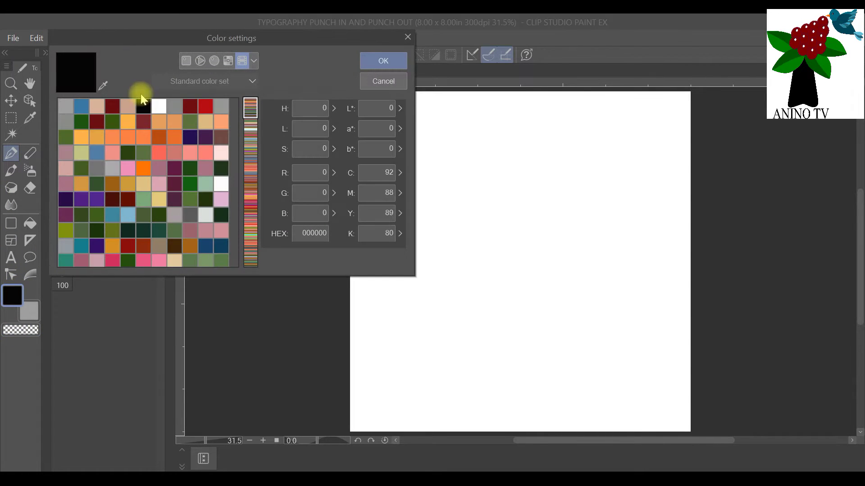
{"action": "left_click", "coordinate": [84, 105]}
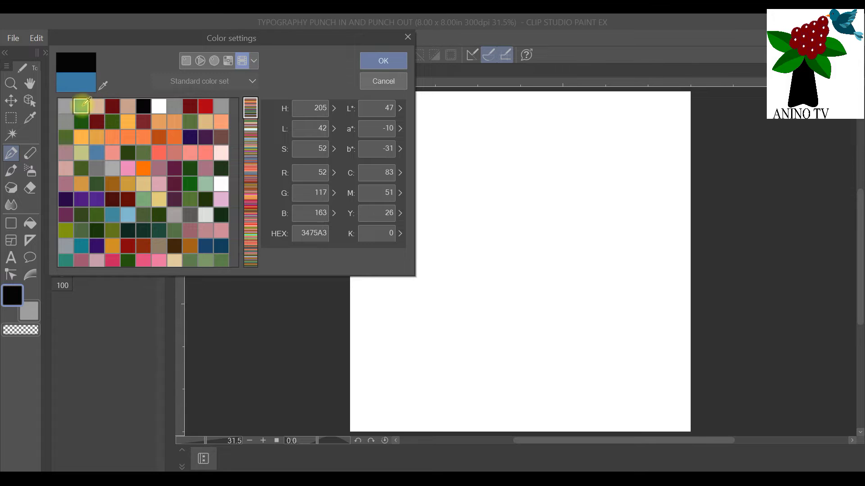
{"action": "left_click", "coordinate": [254, 62]}
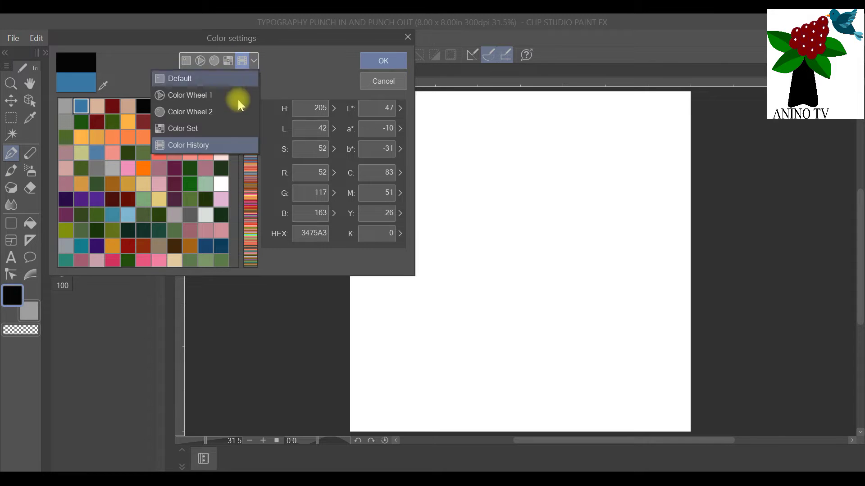
{"action": "left_click", "coordinate": [210, 144]}
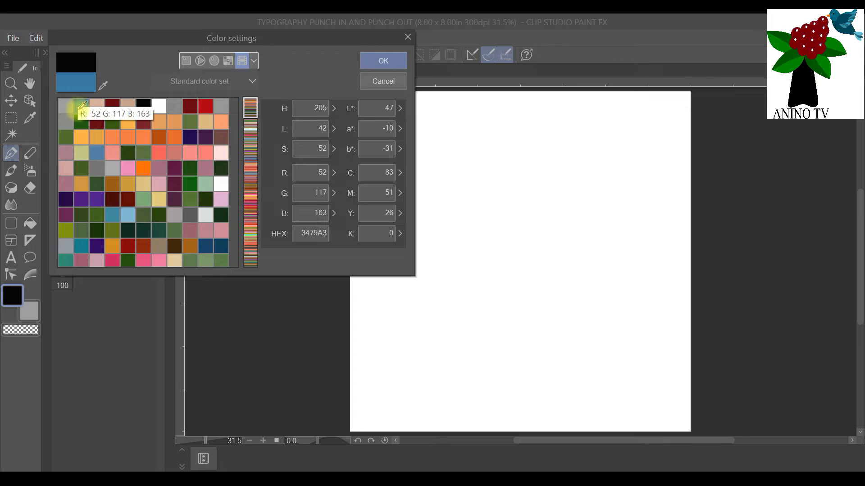
{"action": "left_click", "coordinate": [378, 64]}
{"action": "mouse_move", "coordinate": [331, 115]}
{"action": "left_mouse_down"}
{"action": "mouse_move", "coordinate": [571, 108]}
{"action": "mouse_move", "coordinate": [40, 151]}
{"action": "mouse_move", "coordinate": [18, 202]}
{"action": "mouse_move", "coordinate": [290, 174]}
{"action": "mouse_move", "coordinate": [810, 305]}
{"action": "mouse_move", "coordinate": [501, 205]}
{"action": "mouse_move", "coordinate": [58, 276]}
{"action": "mouse_move", "coordinate": [684, 272]}
{"action": "mouse_move", "coordinate": [361, 360]}
{"action": "mouse_move", "coordinate": [451, 397]}
{"action": "mouse_move", "coordinate": [612, 415]}
{"action": "mouse_move", "coordinate": [860, 420]}
{"action": "left_mouse_up"}
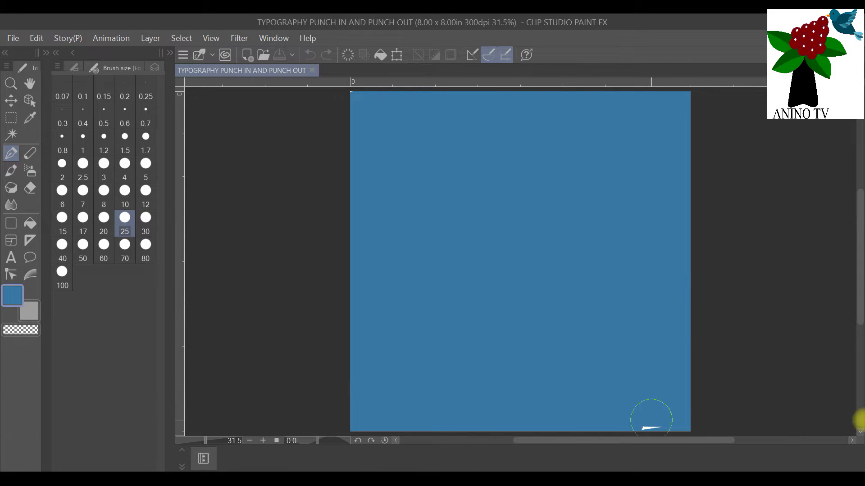
{"action": "mouse_move", "coordinate": [430, 178]}
{"action": "left_mouse_down"}
{"action": "mouse_move", "coordinate": [606, 345]}
{"action": "mouse_move", "coordinate": [650, 193]}
{"action": "left_mouse_up"}
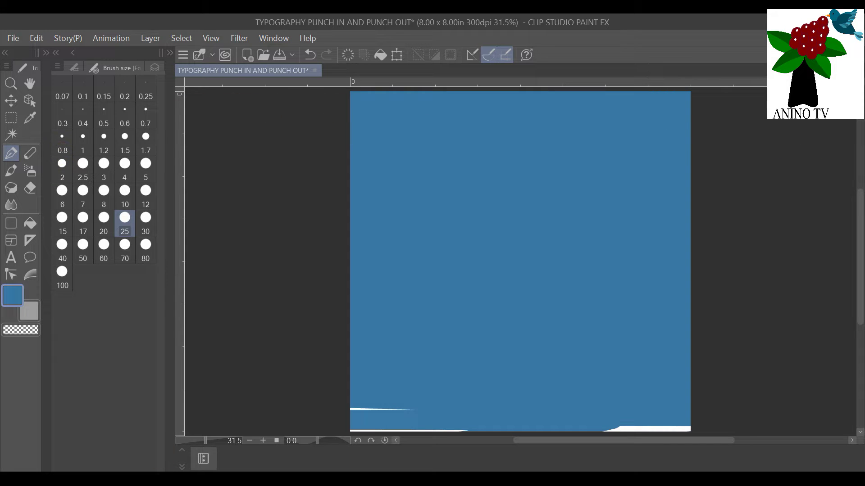
{"action": "mouse_move", "coordinate": [673, 133]}
{"action": "left_mouse_down"}
{"action": "mouse_move", "coordinate": [315, 109]}
{"action": "mouse_move", "coordinate": [702, 90]}
{"action": "left_mouse_up"}
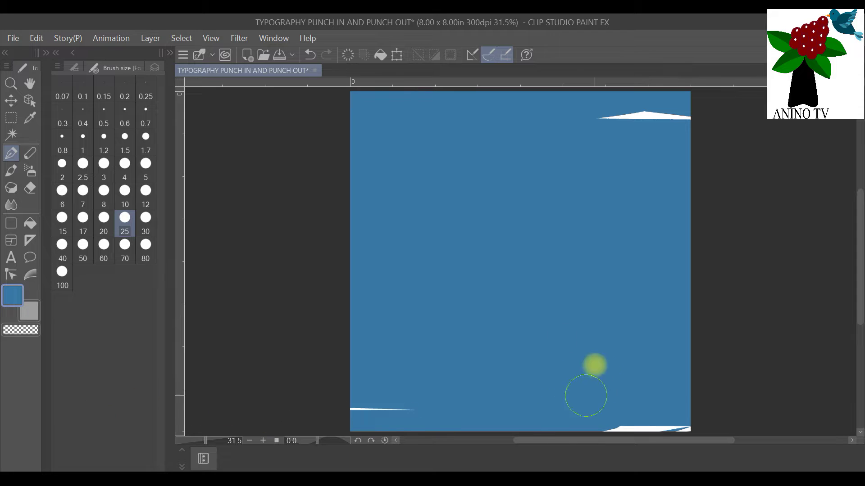
Step: Set the sub color to light peach from the color history and paint broad, roughly horizontal stripes across the blue canvas
{"action": "left_click", "coordinate": [29, 310]}
{"action": "left_click", "coordinate": [30, 309]}
{"action": "left_click", "coordinate": [98, 105]}
{"action": "left_click", "coordinate": [374, 61]}
{"action": "left_click_drag", "start_coordinate": [334, 126], "coordinate": [729, 106]}
{"action": "mouse_move", "coordinate": [738, 189]}
{"action": "left_mouse_down"}
{"action": "mouse_move", "coordinate": [608, 231]}
{"action": "mouse_move", "coordinate": [333, 254]}
{"action": "left_mouse_up"}
{"action": "left_click_drag", "start_coordinate": [324, 331], "coordinate": [704, 293]}
{"action": "left_click_drag", "start_coordinate": [653, 386], "coordinate": [334, 419]}
{"action": "mouse_move", "coordinate": [363, 379]}
{"action": "left_mouse_down"}
{"action": "mouse_move", "coordinate": [855, 383]}
{"action": "mouse_move", "coordinate": [656, 428]}
{"action": "mouse_move", "coordinate": [441, 419]}
{"action": "left_mouse_up"}
{"action": "mouse_move", "coordinate": [647, 179]}
{"action": "left_mouse_down"}
{"action": "mouse_move", "coordinate": [266, 112]}
{"action": "mouse_move", "coordinate": [260, 99]}
{"action": "left_mouse_up"}
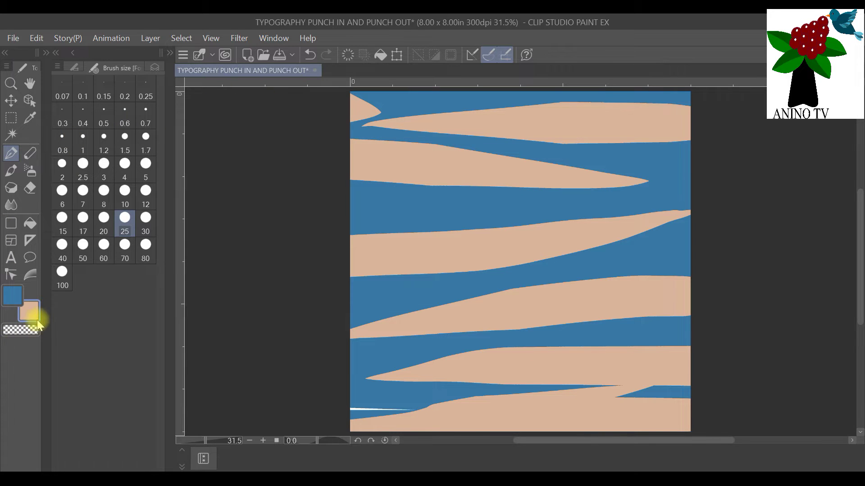
Step: Change the sub color to dark red 68090B and paint irregular camouflage patches all over the blue and peach stripes
{"action": "double_click", "coordinate": [28, 310]}
{"action": "left_click", "coordinate": [112, 106]}
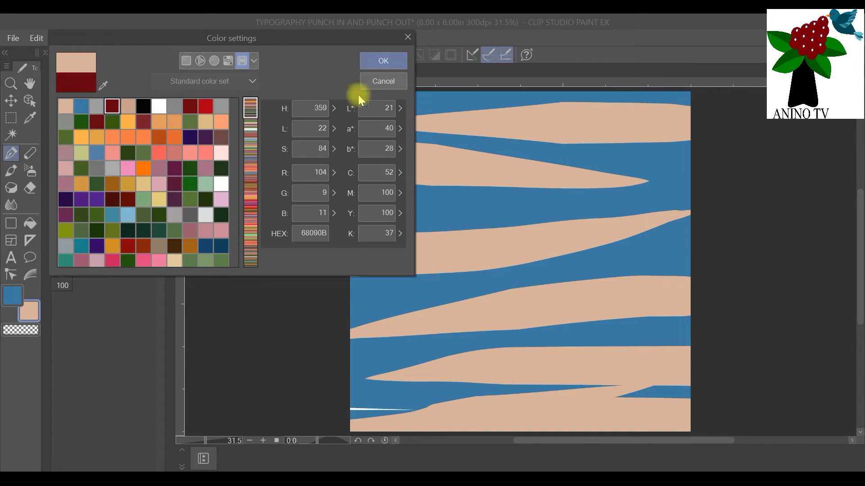
{"action": "left_click", "coordinate": [374, 63]}
{"action": "left_click_drag", "start_coordinate": [384, 118], "coordinate": [575, 112]}
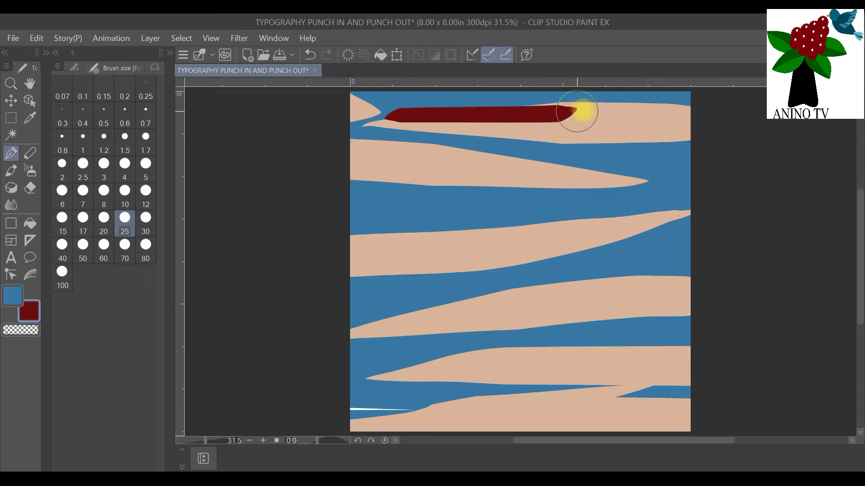
{"action": "left_click_drag", "start_coordinate": [682, 154], "coordinate": [524, 185]}
{"action": "left_click_drag", "start_coordinate": [421, 230], "coordinate": [601, 230]}
{"action": "mouse_move", "coordinate": [648, 261]}
{"action": "left_mouse_down"}
{"action": "mouse_move", "coordinate": [373, 334]}
{"action": "mouse_move", "coordinate": [633, 341]}
{"action": "mouse_move", "coordinate": [477, 414]}
{"action": "left_mouse_up"}
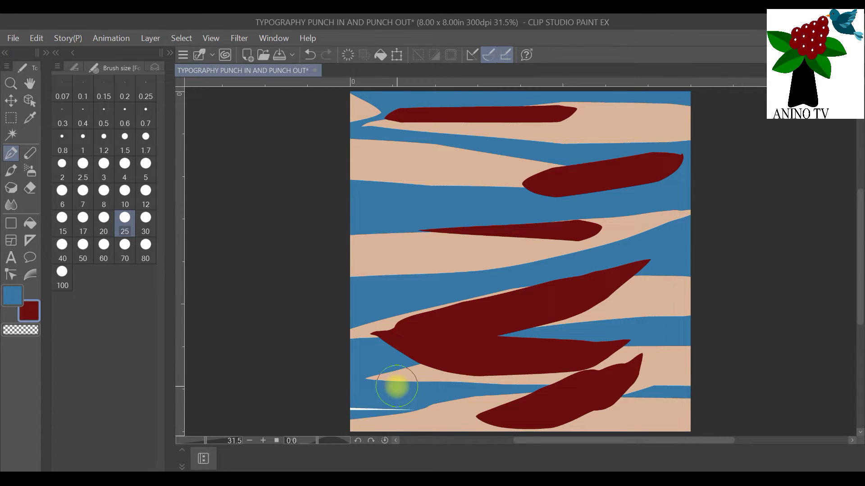
{"action": "left_click_drag", "start_coordinate": [395, 386], "coordinate": [316, 383]}
{"action": "left_click_drag", "start_coordinate": [407, 410], "coordinate": [315, 418]}
{"action": "left_click_drag", "start_coordinate": [553, 415], "coordinate": [672, 376]}
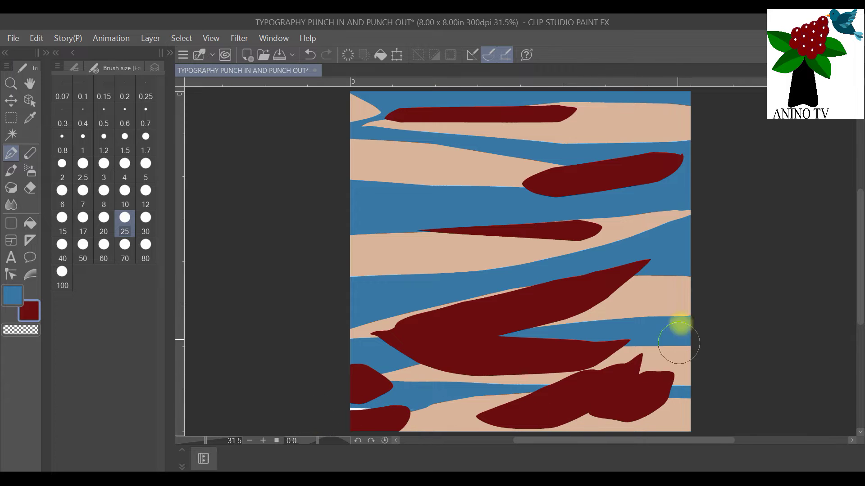
{"action": "left_click_drag", "start_coordinate": [709, 281], "coordinate": [642, 290]}
{"action": "left_click_drag", "start_coordinate": [662, 222], "coordinate": [498, 279]}
{"action": "left_click_drag", "start_coordinate": [442, 292], "coordinate": [349, 288]}
{"action": "left_click_drag", "start_coordinate": [480, 191], "coordinate": [347, 155]}
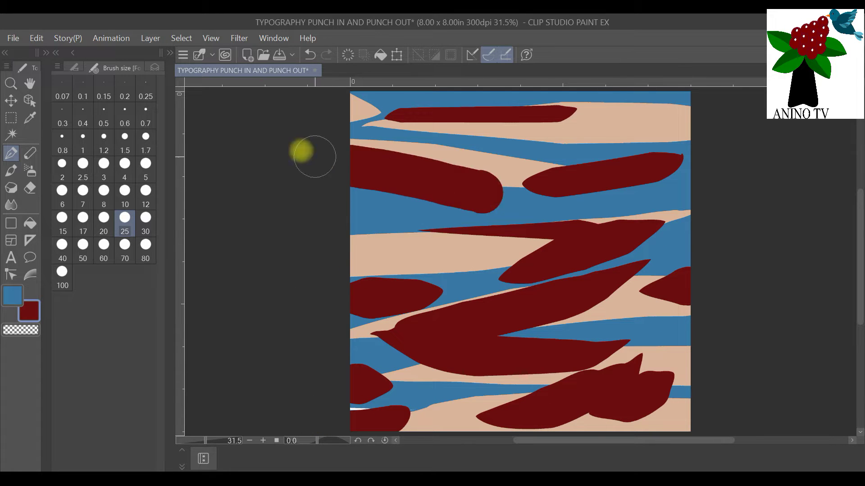
{"action": "left_click_drag", "start_coordinate": [636, 126], "coordinate": [680, 102]}
{"action": "left_click_drag", "start_coordinate": [559, 184], "coordinate": [367, 273]}
{"action": "mouse_move", "coordinate": [565, 135]}
{"action": "left_mouse_down"}
{"action": "mouse_move", "coordinate": [511, 126]}
{"action": "mouse_move", "coordinate": [478, 101]}
{"action": "left_mouse_up"}
Step: Switch the sub color back to light peach and paint short, mostly upright blobs over the dark red patches across the canvas
{"action": "double_click", "coordinate": [27, 309]}
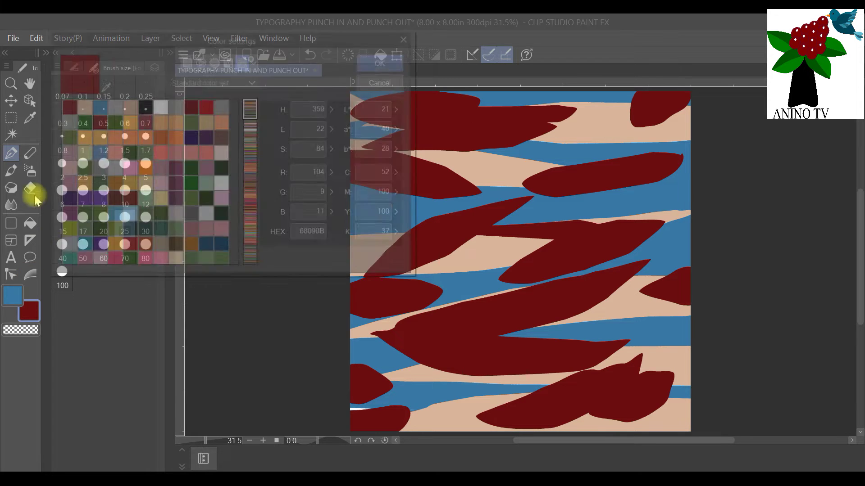
{"action": "left_click", "coordinate": [81, 106]}
{"action": "left_click", "coordinate": [383, 60]}
{"action": "mouse_move", "coordinate": [489, 126]}
{"action": "left_mouse_down"}
{"action": "mouse_move", "coordinate": [446, 145]}
{"action": "mouse_move", "coordinate": [432, 194]}
{"action": "left_mouse_up"}
{"action": "left_click_drag", "start_coordinate": [637, 167], "coordinate": [578, 279]}
{"action": "left_click_drag", "start_coordinate": [459, 243], "coordinate": [448, 374]}
{"action": "left_click_drag", "start_coordinate": [515, 332], "coordinate": [513, 388]}
{"action": "left_click_drag", "start_coordinate": [628, 364], "coordinate": [627, 383]}
{"action": "scroll", "coordinate": [704, 276], "scroll_direction": "down", "scroll_amount": 1}
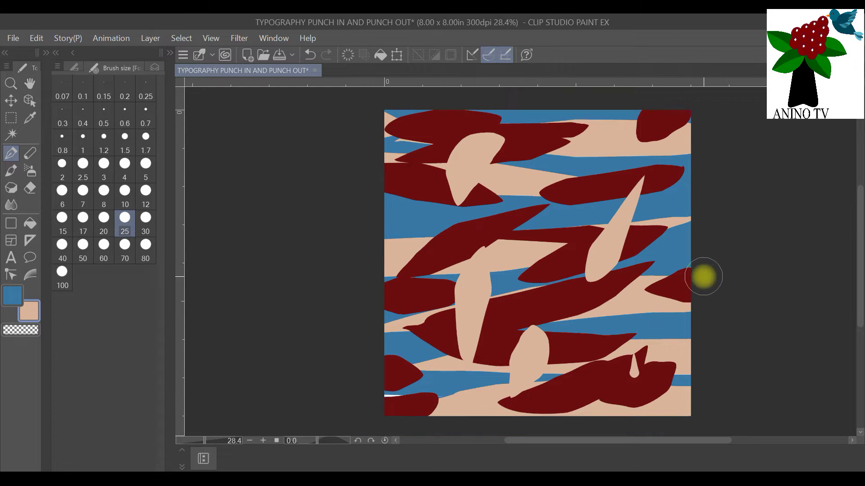
{"action": "left_click_drag", "start_coordinate": [658, 438], "coordinate": [667, 437]}
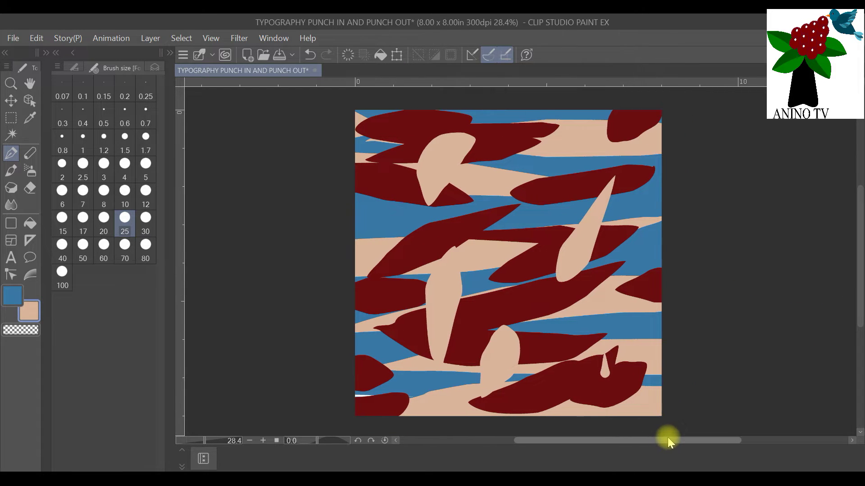
{"action": "left_click_drag", "start_coordinate": [552, 304], "coordinate": [594, 338]}
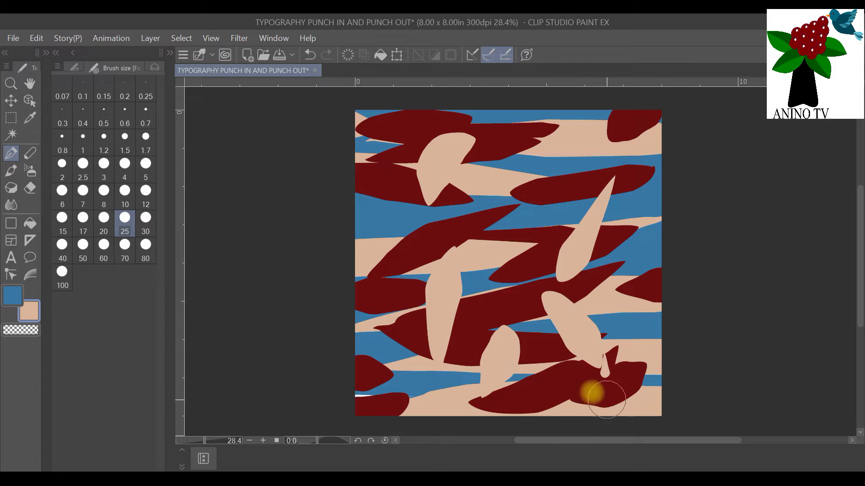
{"action": "left_click", "coordinate": [571, 386]}
{"action": "left_click_drag", "start_coordinate": [541, 144], "coordinate": [512, 208]}
{"action": "left_click_drag", "start_coordinate": [505, 131], "coordinate": [498, 156]}
{"action": "mouse_move", "coordinate": [410, 141]}
{"action": "left_mouse_down"}
{"action": "mouse_move", "coordinate": [366, 225]}
{"action": "mouse_move", "coordinate": [375, 234]}
{"action": "mouse_move", "coordinate": [367, 324]}
{"action": "left_mouse_up"}
{"action": "left_click", "coordinate": [395, 342]}
{"action": "left_click_drag", "start_coordinate": [536, 278], "coordinate": [455, 333]}
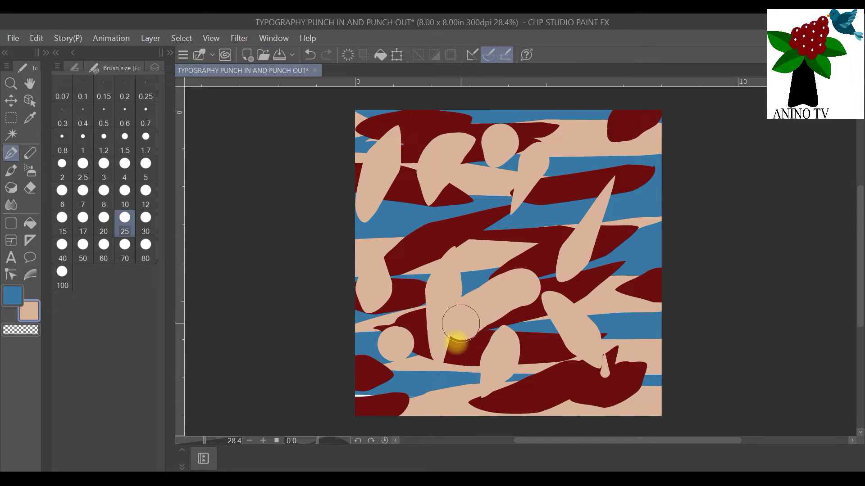
{"action": "left_click_drag", "start_coordinate": [448, 371], "coordinate": [427, 406]}
Step: Switch to the blue main color and paint several patches over the upper, middle and lower parts of the camouflage
{"action": "left_click", "coordinate": [8, 293]}
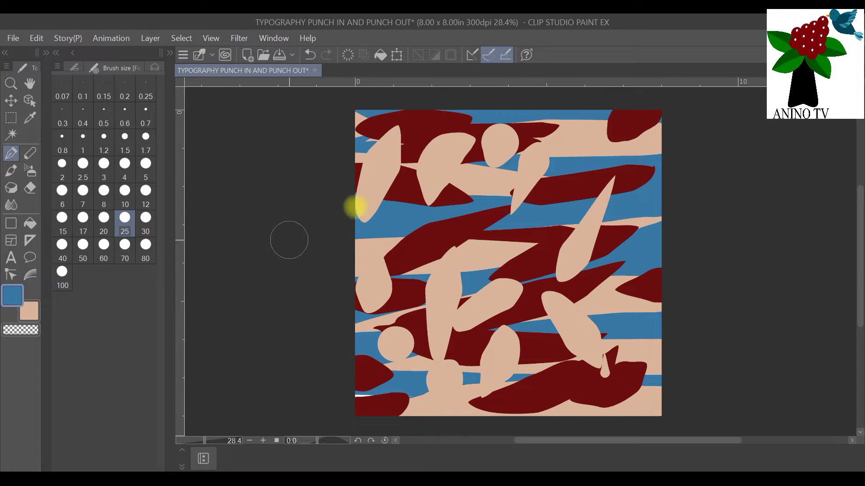
{"action": "left_click_drag", "start_coordinate": [517, 173], "coordinate": [358, 173]}
{"action": "left_click_drag", "start_coordinate": [497, 128], "coordinate": [536, 195]}
{"action": "mouse_move", "coordinate": [578, 249]}
{"action": "left_mouse_down"}
{"action": "mouse_move", "coordinate": [501, 307]}
{"action": "mouse_move", "coordinate": [454, 294]}
{"action": "mouse_move", "coordinate": [425, 245]}
{"action": "left_mouse_up"}
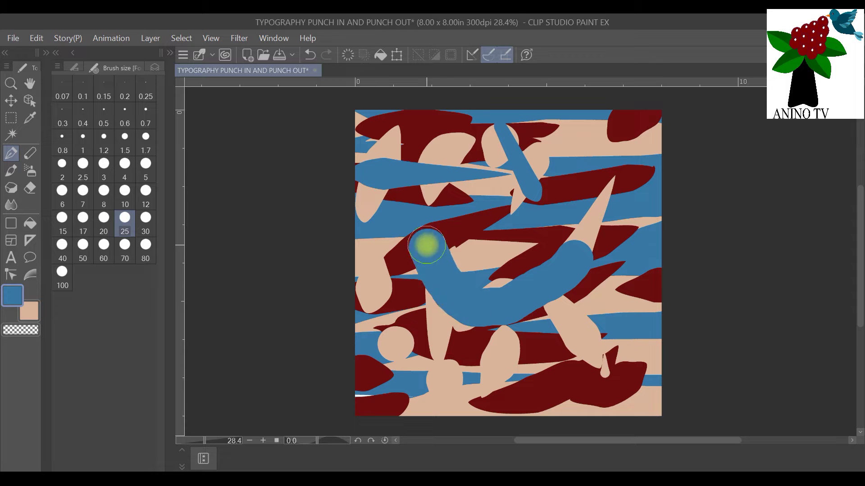
{"action": "left_click_drag", "start_coordinate": [498, 357], "coordinate": [367, 329]}
{"action": "left_click_drag", "start_coordinate": [546, 391], "coordinate": [439, 413]}
{"action": "left_click_drag", "start_coordinate": [586, 398], "coordinate": [600, 434]}
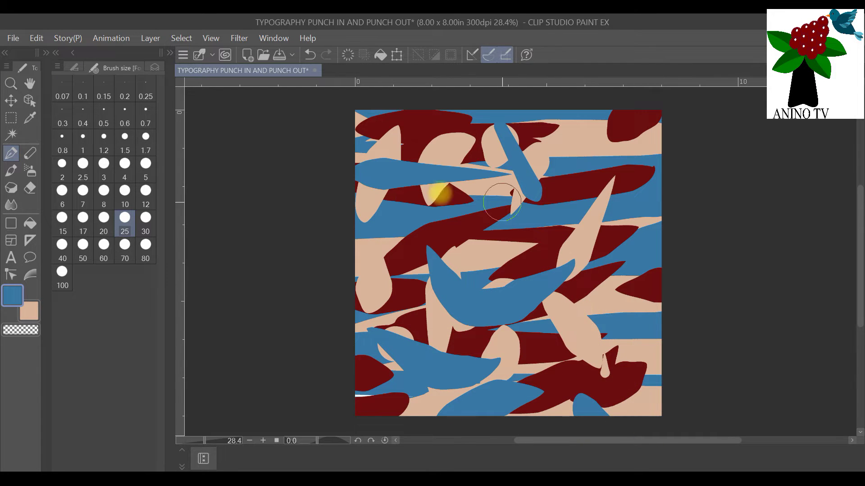
{"action": "left_click", "coordinate": [236, 38]}
{"action": "mouse_move", "coordinate": [288, 71]}
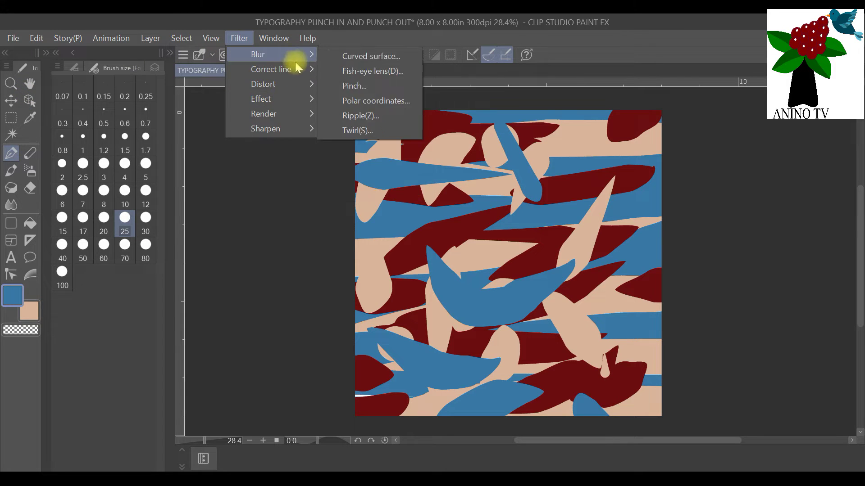
{"action": "mouse_move", "coordinate": [290, 105]}
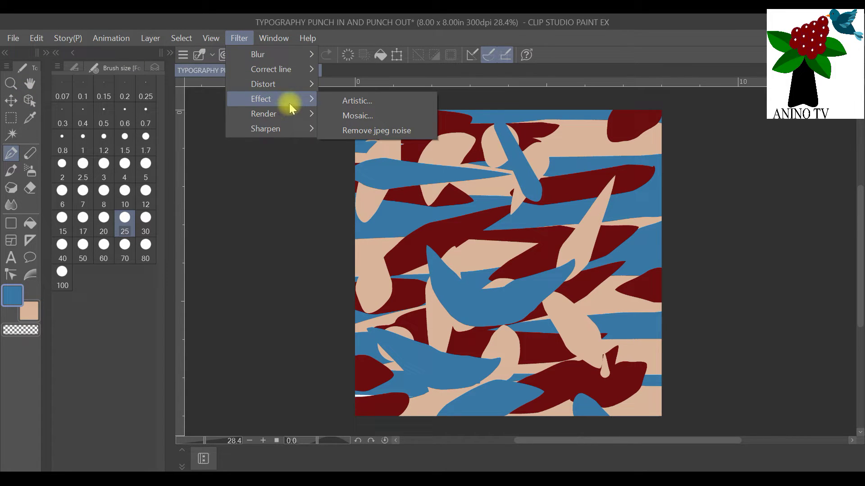
{"action": "left_click", "coordinate": [370, 118]}
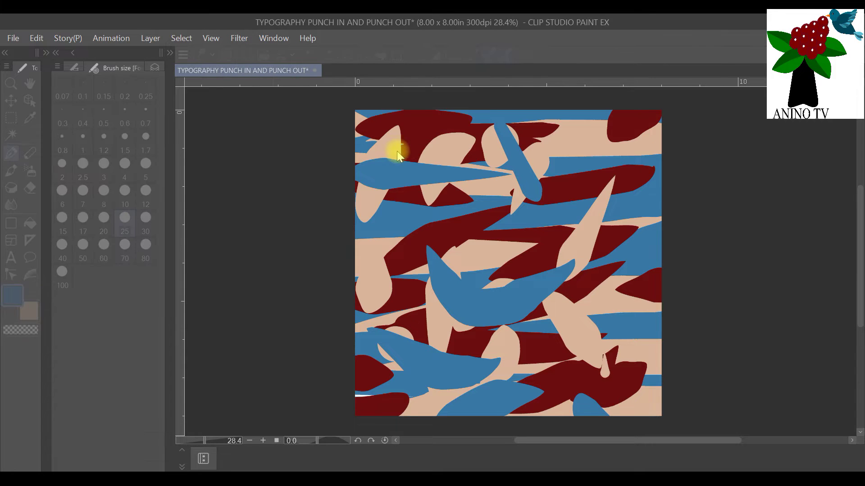
{"action": "left_click_drag", "start_coordinate": [332, 254], "coordinate": [361, 250]}
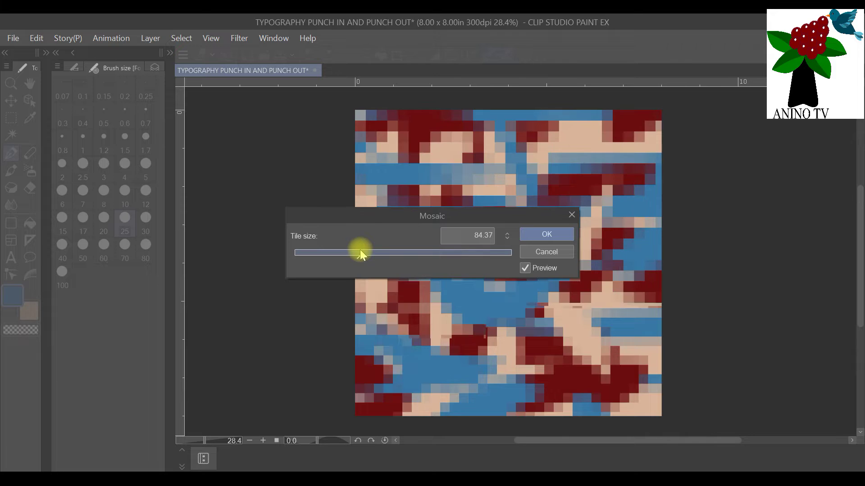
{"action": "left_click_drag", "start_coordinate": [533, 217], "coordinate": [542, 180]}
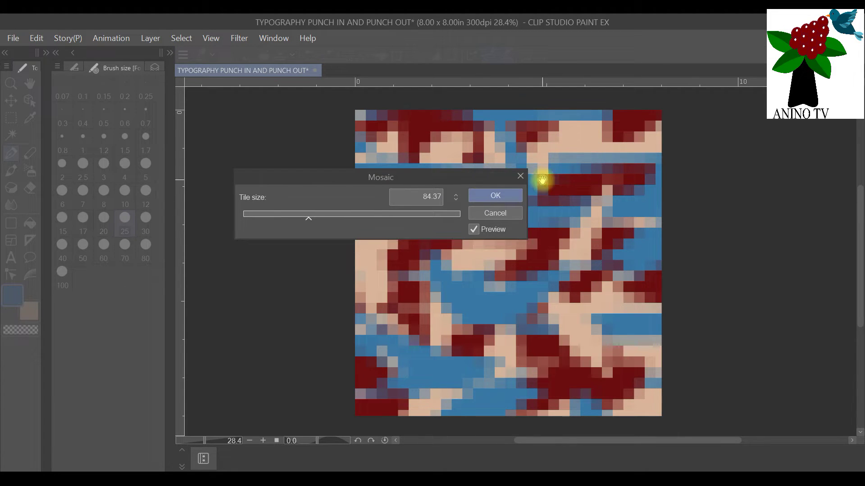
{"action": "left_click", "coordinate": [520, 176]}
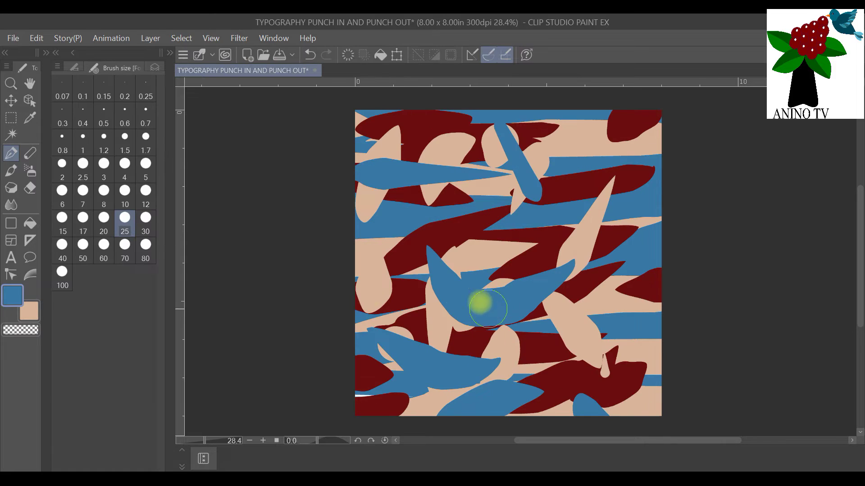
Step: Paint light peach blobs over the central and lower blue shapes, and add dark red 68090B patches over the centre and lower area
{"action": "mouse_move", "coordinate": [532, 307]}
{"action": "left_mouse_down"}
{"action": "mouse_move", "coordinate": [482, 311]}
{"action": "mouse_move", "coordinate": [473, 295]}
{"action": "left_mouse_up"}
{"action": "mouse_move", "coordinate": [460, 360]}
{"action": "left_mouse_down"}
{"action": "mouse_move", "coordinate": [427, 385]}
{"action": "mouse_move", "coordinate": [488, 396]}
{"action": "mouse_move", "coordinate": [421, 361]}
{"action": "mouse_move", "coordinate": [479, 406]}
{"action": "mouse_move", "coordinate": [437, 359]}
{"action": "mouse_move", "coordinate": [389, 360]}
{"action": "mouse_move", "coordinate": [473, 396]}
{"action": "left_mouse_up"}
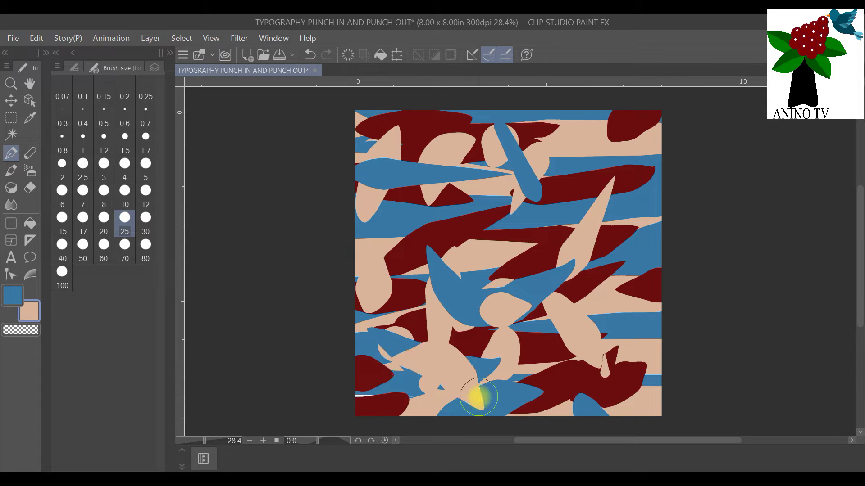
{"action": "left_click", "coordinate": [28, 312]}
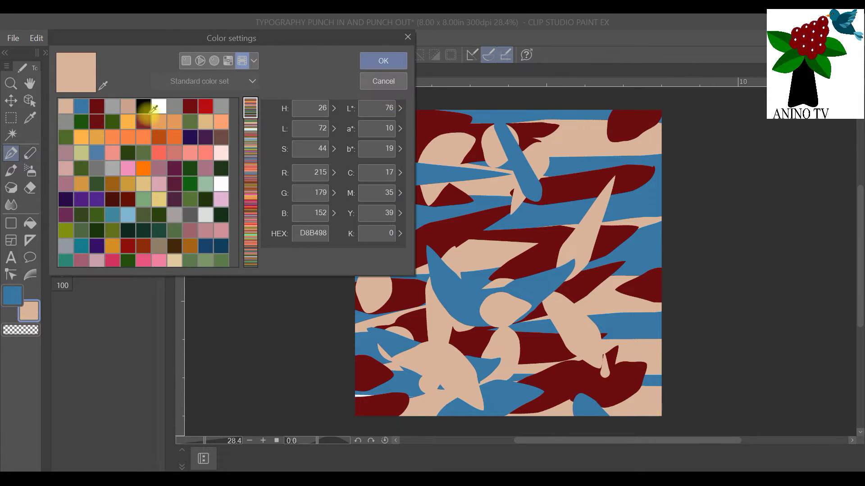
{"action": "left_click", "coordinate": [97, 107]}
{"action": "left_click", "coordinate": [383, 60]}
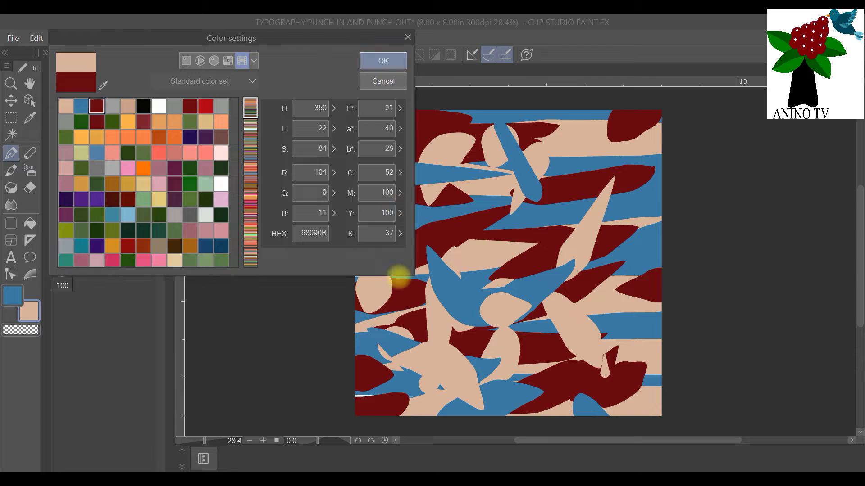
{"action": "left_click_drag", "start_coordinate": [450, 361], "coordinate": [434, 396]}
{"action": "mouse_move", "coordinate": [479, 274]}
{"action": "left_mouse_down"}
{"action": "mouse_move", "coordinate": [449, 279]}
{"action": "mouse_move", "coordinate": [507, 310]}
{"action": "mouse_move", "coordinate": [452, 288]}
{"action": "left_mouse_up"}
{"action": "key", "text": "ctrl+z"}
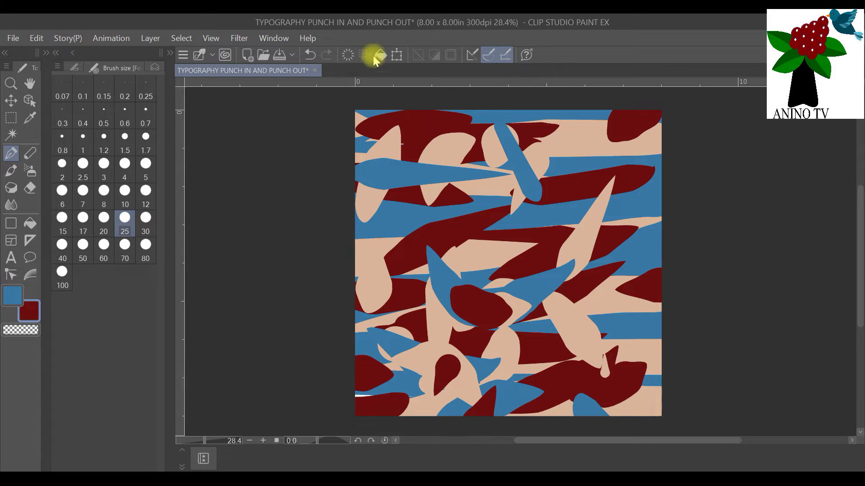
Step: Apply the Mosaic filter to the camouflage painting with a tile size of 80.89
{"action": "left_click", "coordinate": [239, 38]}
{"action": "mouse_move", "coordinate": [266, 99]}
{"action": "left_click", "coordinate": [393, 115]}
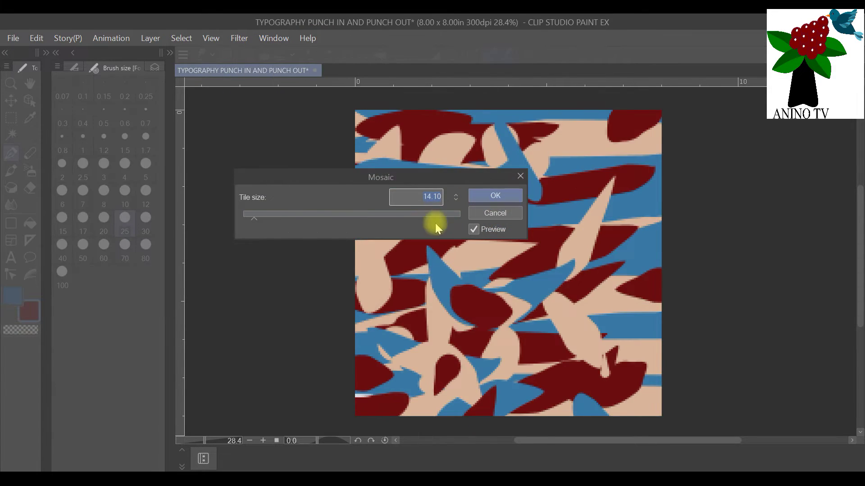
{"action": "left_click_drag", "start_coordinate": [275, 213], "coordinate": [306, 208]}
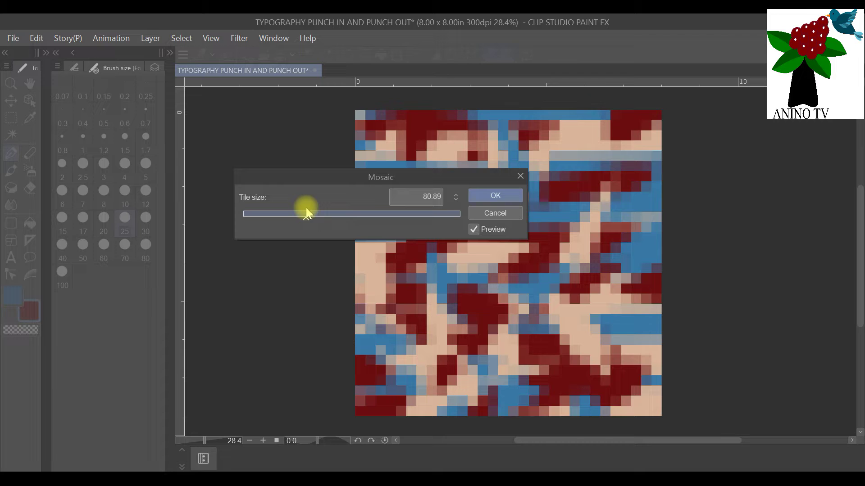
{"action": "left_click", "coordinate": [499, 194]}
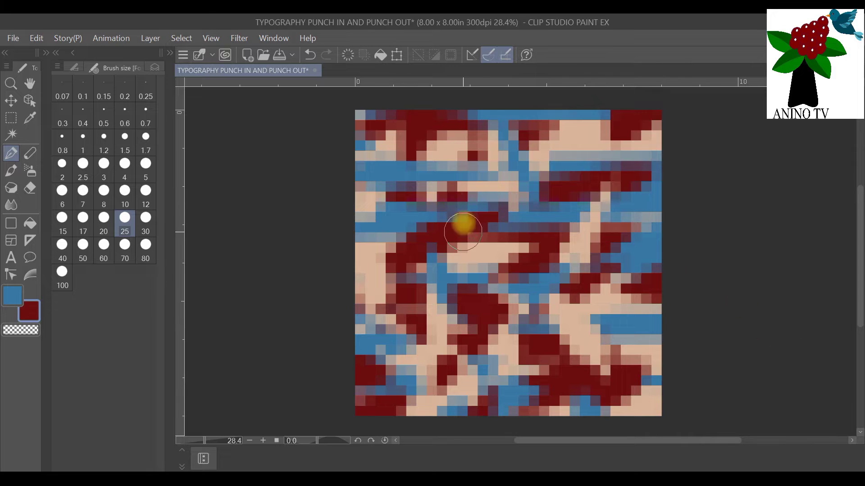
Step: Start a new text object near the centre of the canvas and set its color to black 000000
{"action": "left_click", "coordinate": [27, 102]}
{"action": "left_click", "coordinate": [151, 68]}
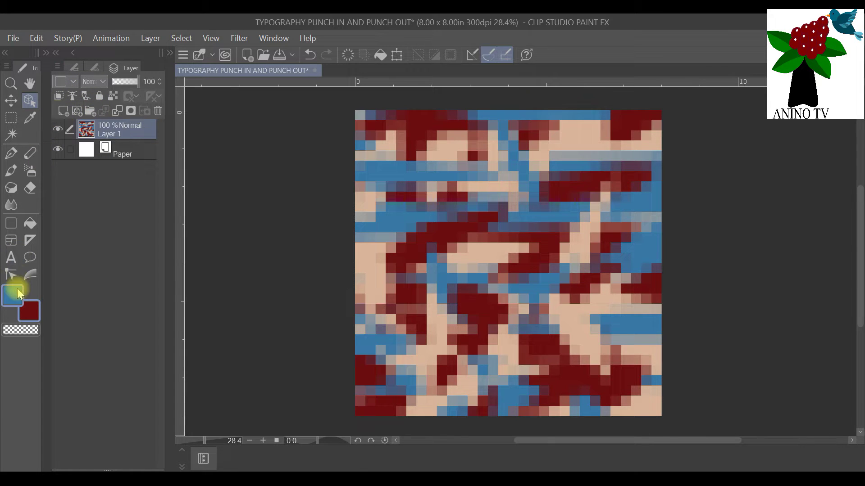
{"action": "left_click", "coordinate": [10, 262]}
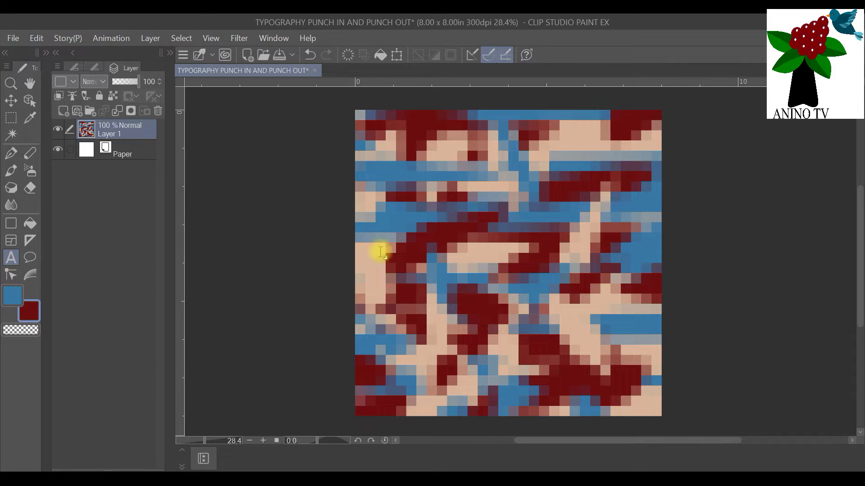
{"action": "scroll", "coordinate": [623, 269], "scroll_direction": "up", "scroll_amount": 1}
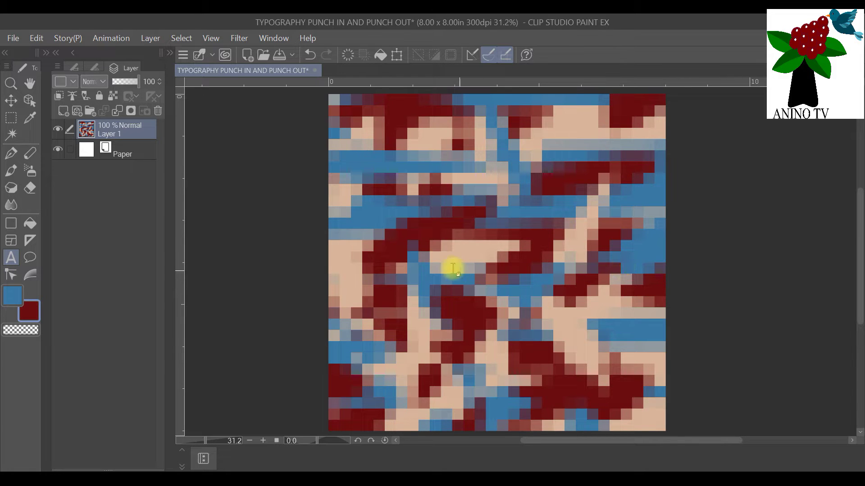
{"action": "left_click", "coordinate": [443, 238]}
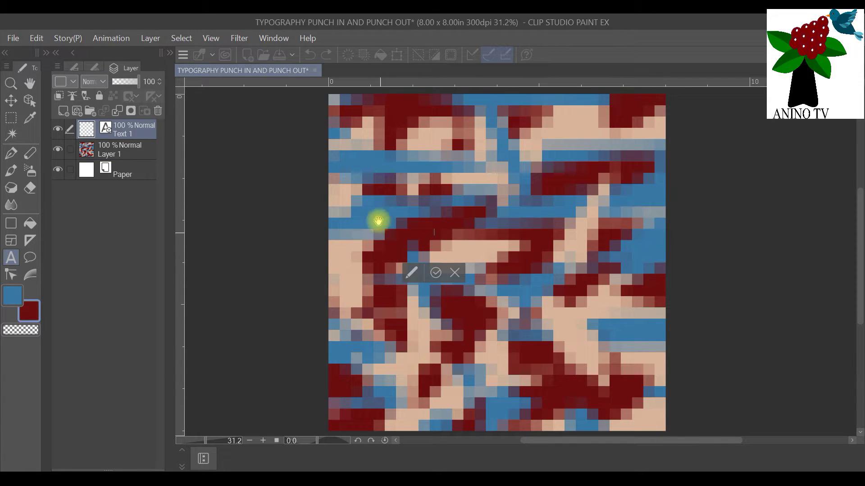
{"action": "scroll", "coordinate": [399, 235], "scroll_direction": "up", "scroll_amount": 2}
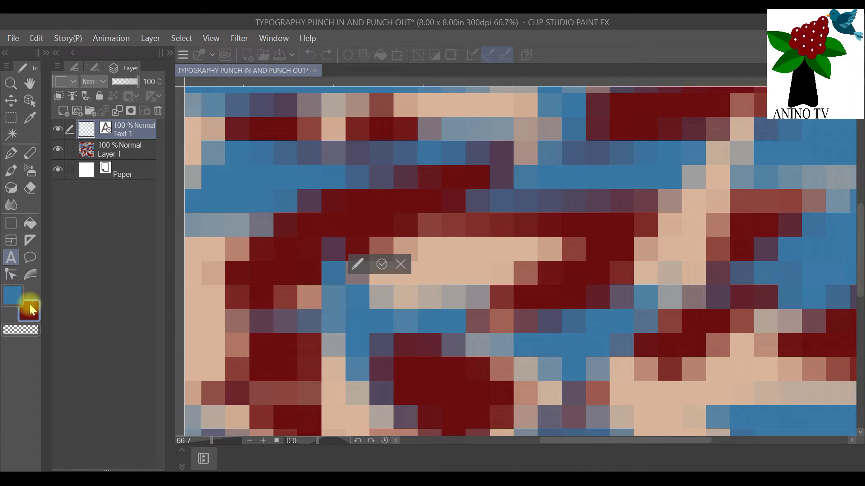
{"action": "double_click", "coordinate": [29, 304]}
{"action": "left_click", "coordinate": [142, 105]}
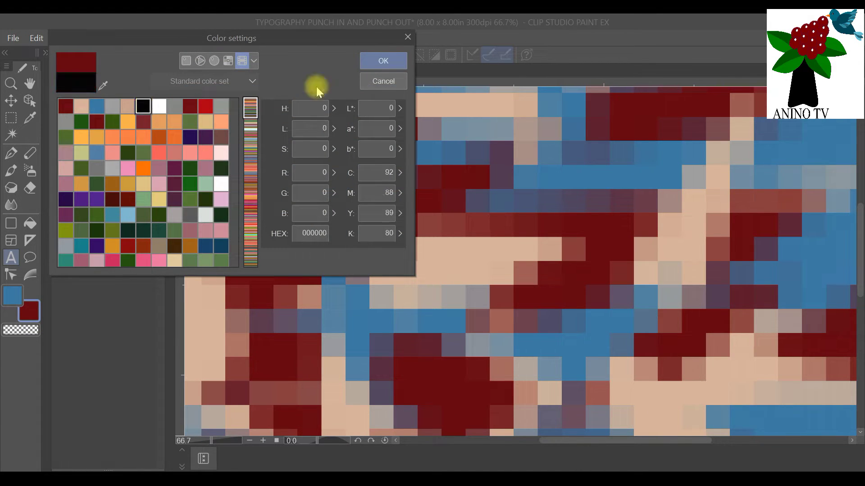
{"action": "left_click", "coordinate": [382, 62]}
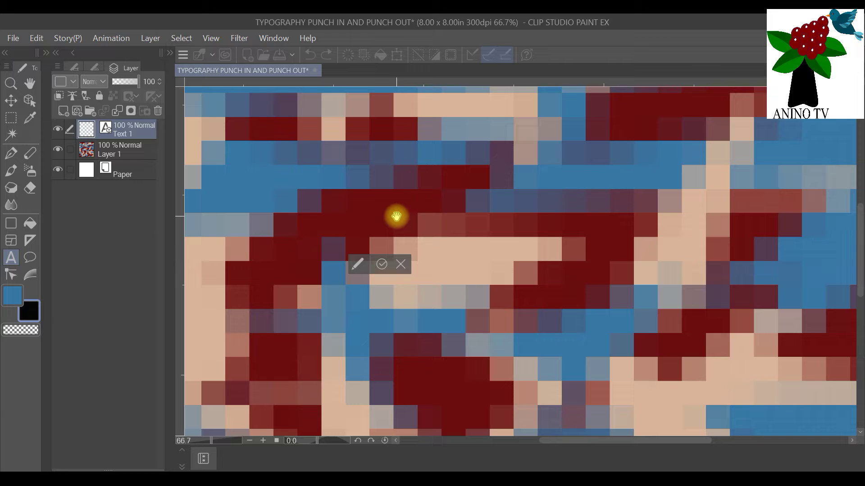
Step: Enter the text PUNCH IN and PUNCH OUT on separate lines with a blank line between them
{"action": "type", "text": "PUNCH"}
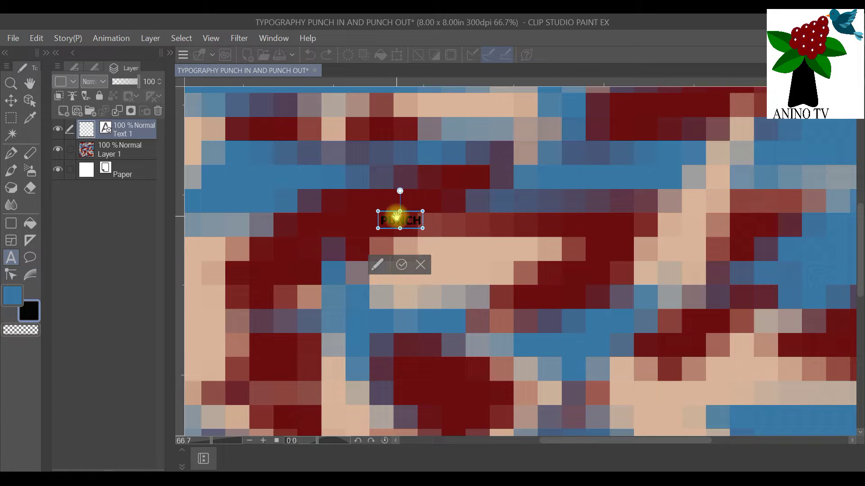
{"action": "type", "text": " IN"}
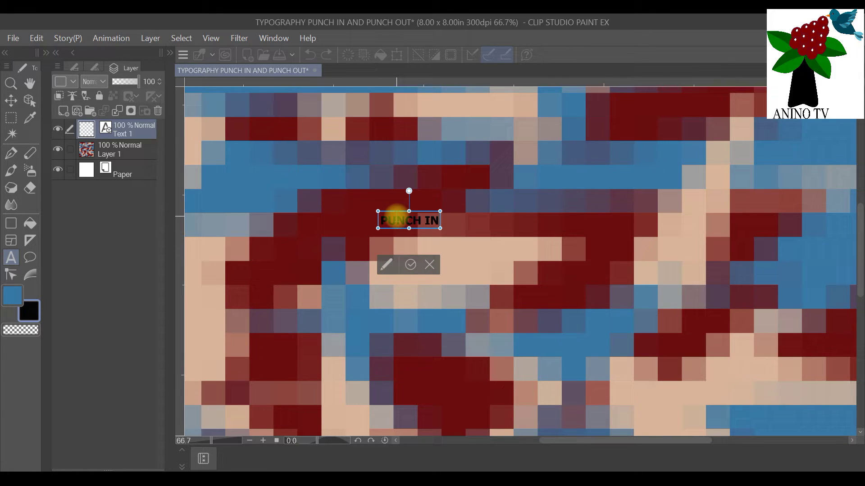
{"action": "key", "text": "Return"}
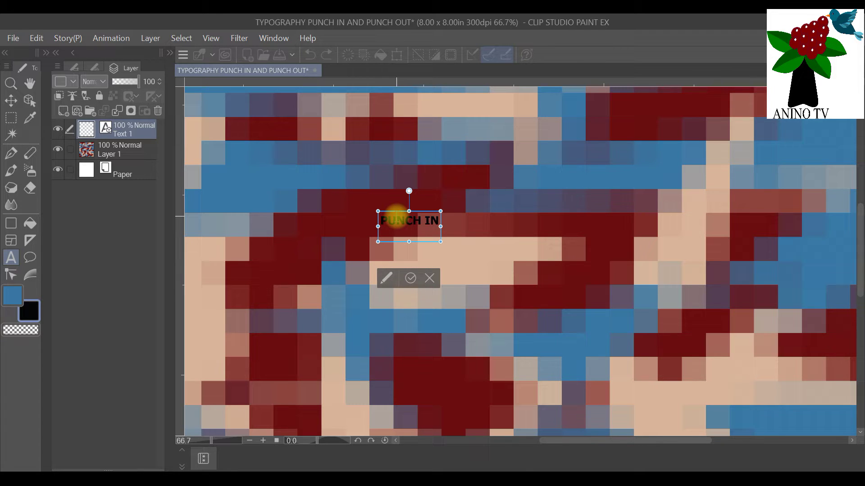
{"action": "type", "text": "PUNCH O"}
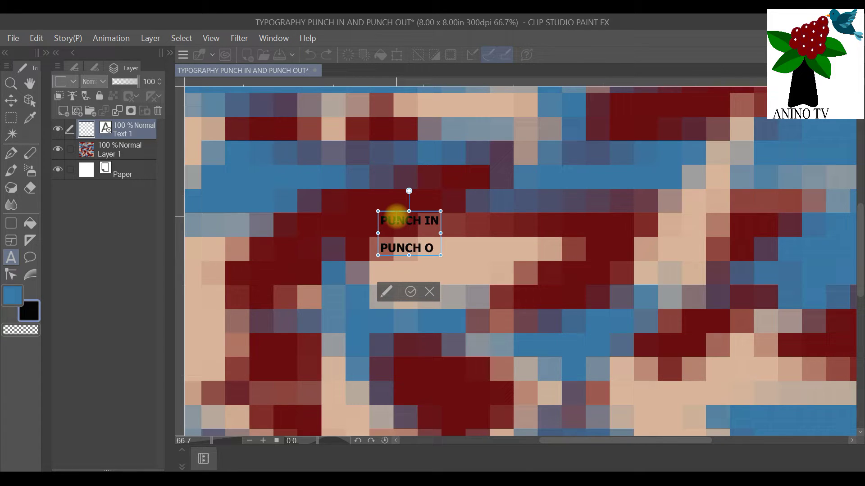
{"action": "type", "text": "UT"}
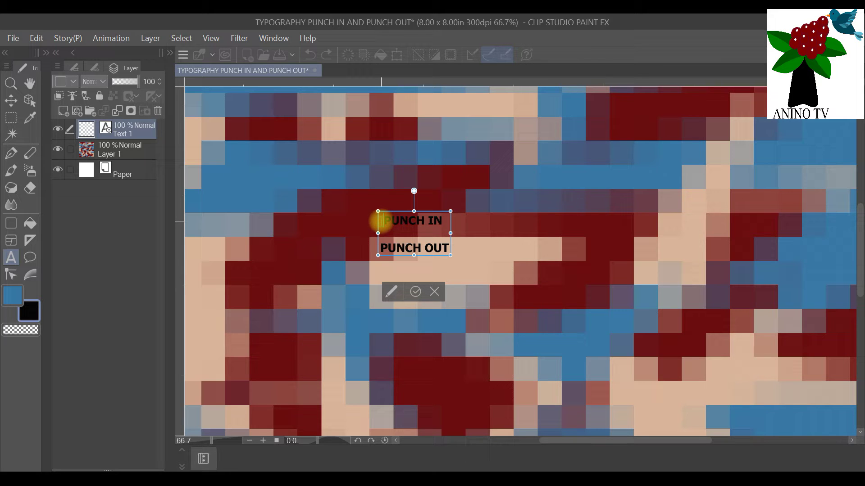
Step: Set the font size of the whole PUNCH IN and PUNCH OUT text to 94.0 and commit the text
{"action": "left_click", "coordinate": [392, 292]}
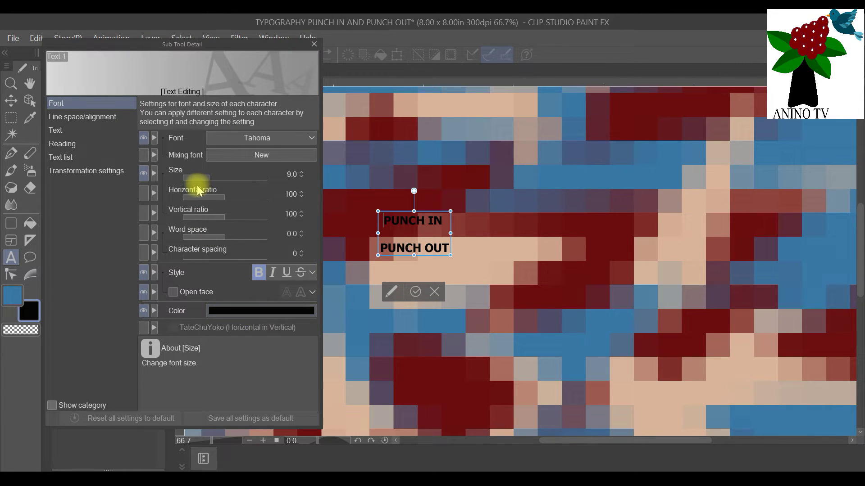
{"action": "left_click_drag", "start_coordinate": [206, 174], "coordinate": [220, 174]}
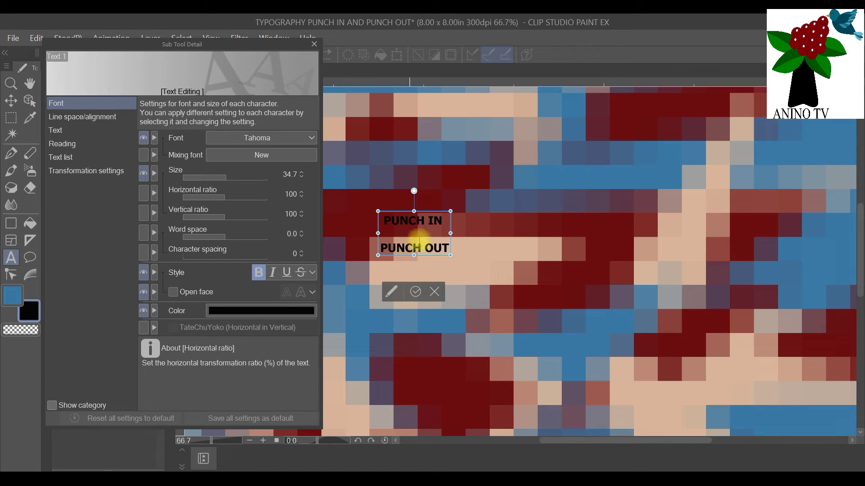
{"action": "left_click_drag", "start_coordinate": [450, 247], "coordinate": [376, 225]}
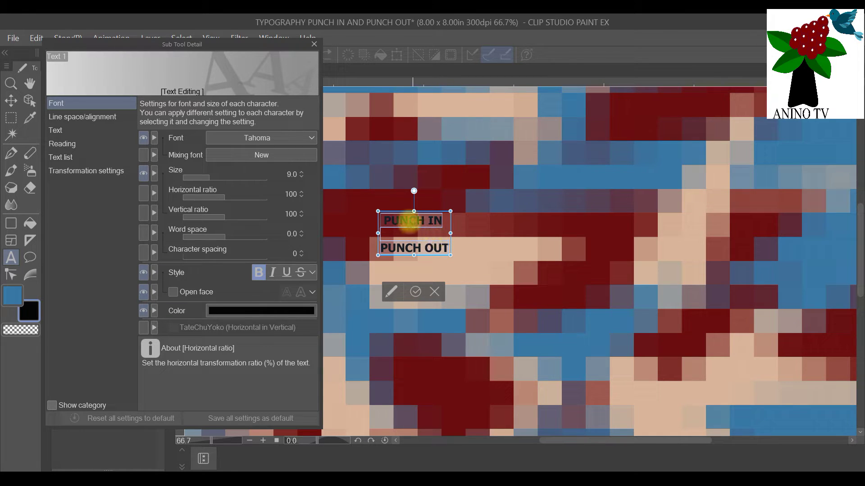
{"action": "scroll", "coordinate": [353, 226], "scroll_direction": "up", "scroll_amount": 3}
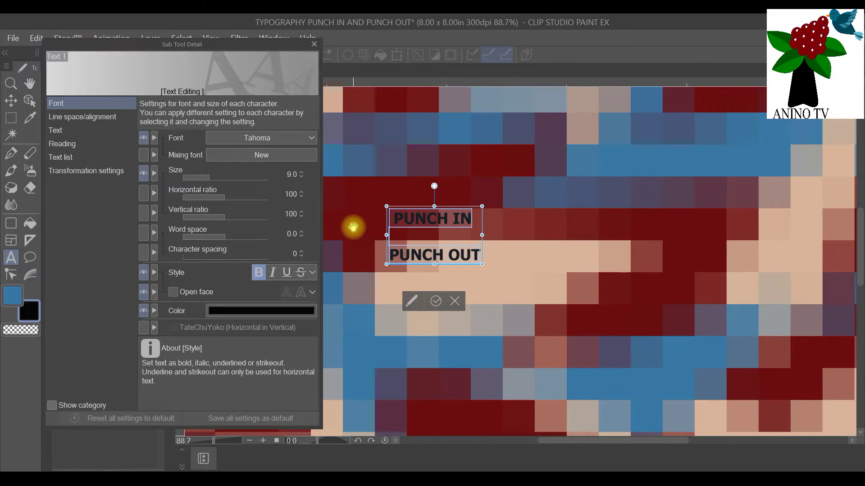
{"action": "scroll", "coordinate": [352, 227], "scroll_direction": "up", "scroll_amount": 2}
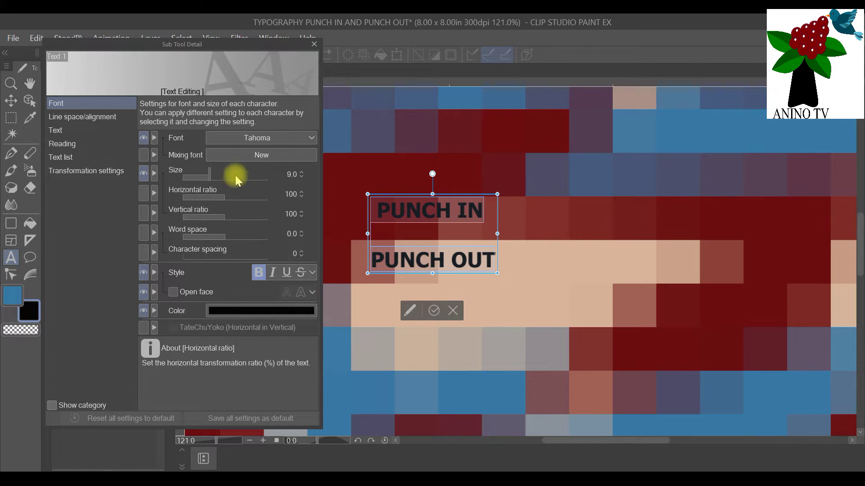
{"action": "left_click_drag", "start_coordinate": [212, 179], "coordinate": [227, 177]}
{"action": "scroll", "coordinate": [399, 179], "scroll_direction": "down", "scroll_amount": 4}
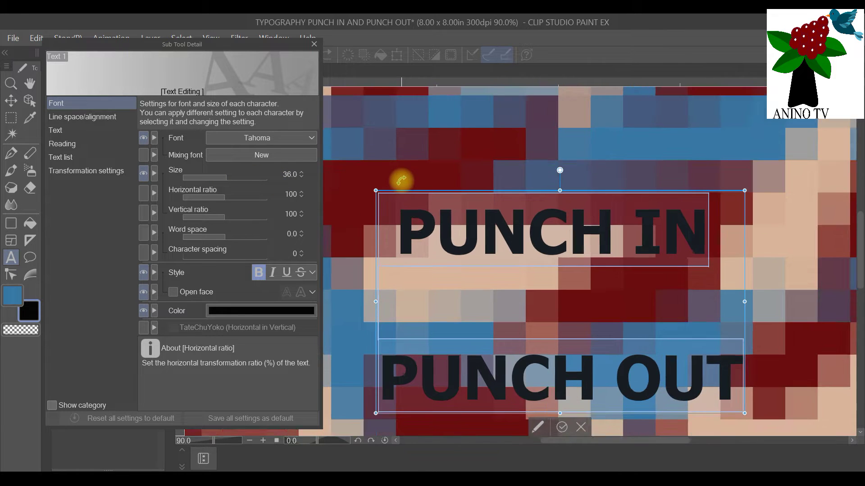
{"action": "scroll", "coordinate": [407, 181], "scroll_direction": "down", "scroll_amount": 3}
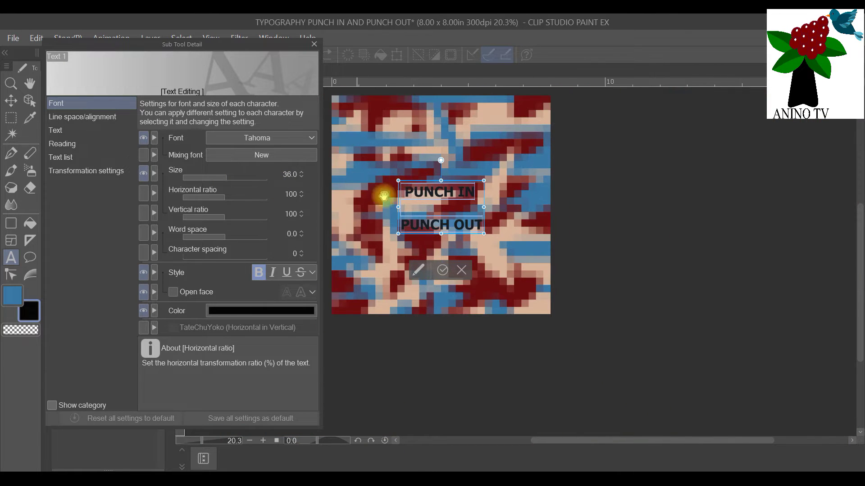
{"action": "left_click_drag", "start_coordinate": [226, 176], "coordinate": [231, 174]}
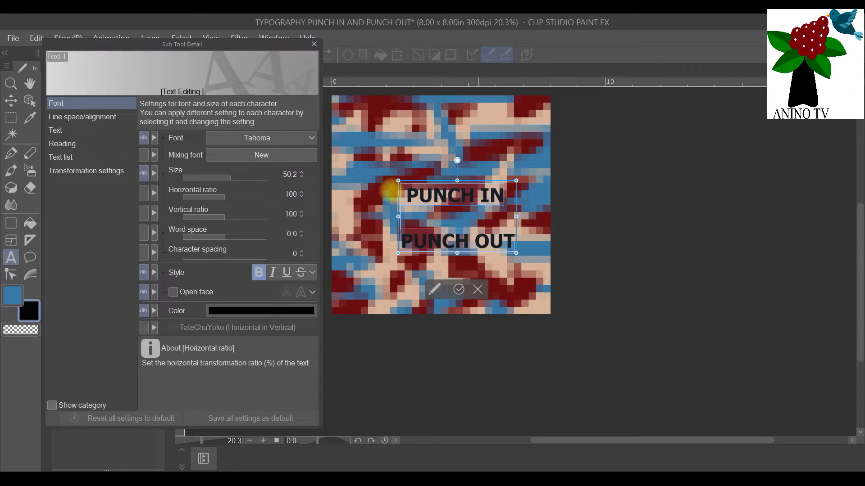
{"action": "left_click_drag", "start_coordinate": [233, 174], "coordinate": [238, 176]}
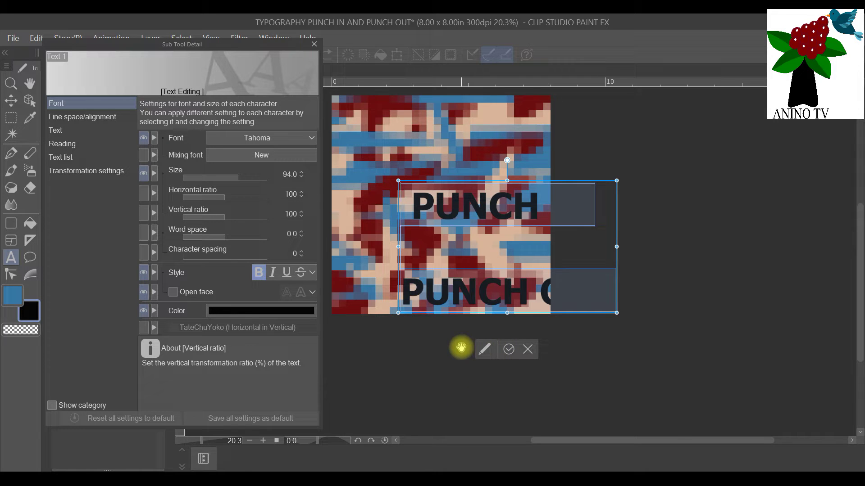
{"action": "left_click", "coordinate": [507, 350]}
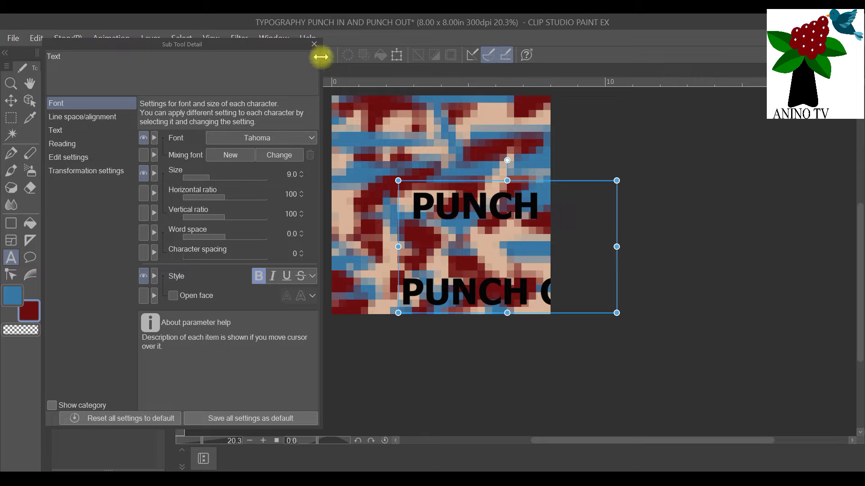
Step: Move the PUNCH IN and PUNCH OUT text block up over the canvas so both lines fit inside it
{"action": "left_click", "coordinate": [314, 44]}
{"action": "left_click", "coordinate": [29, 100]}
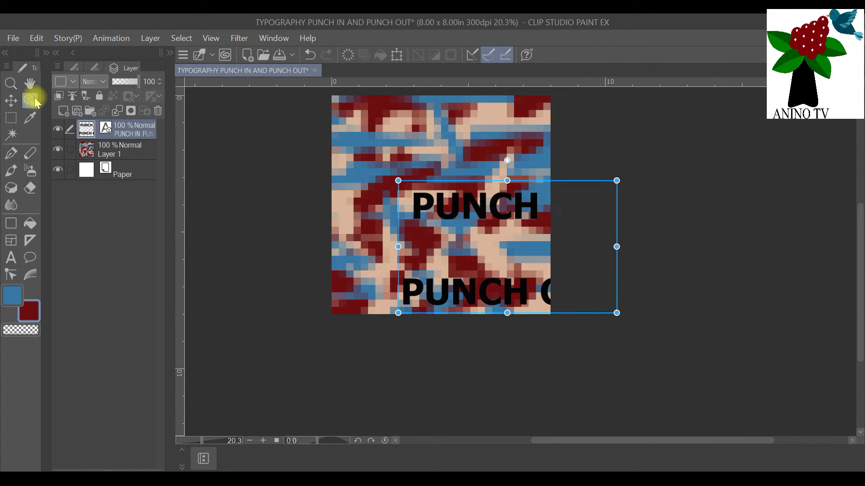
{"action": "left_click", "coordinate": [71, 66]}
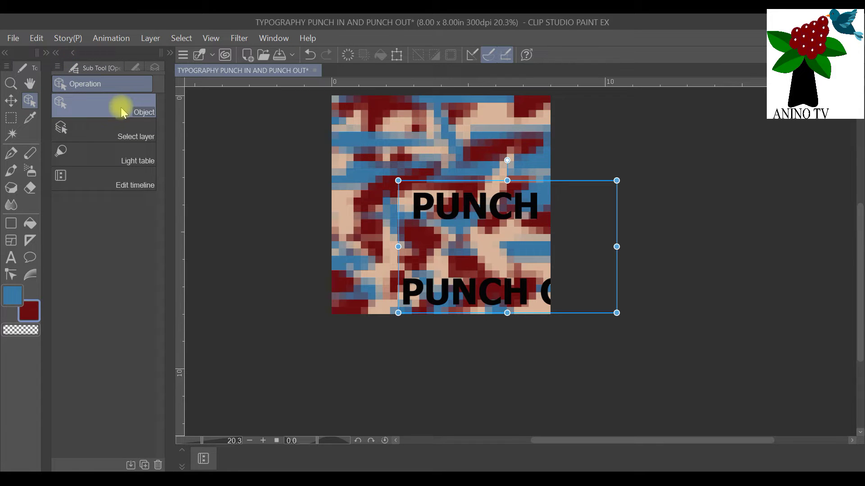
{"action": "left_click_drag", "start_coordinate": [441, 203], "coordinate": [378, 158]}
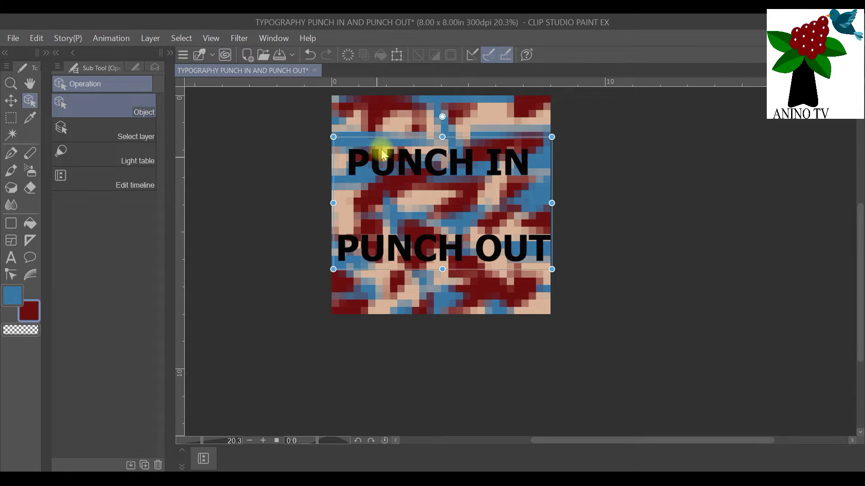
Step: Scale the text block down slightly from both sides to leave a margin to the canvas edges
{"action": "scroll", "coordinate": [375, 129], "scroll_direction": "up", "scroll_amount": 1}
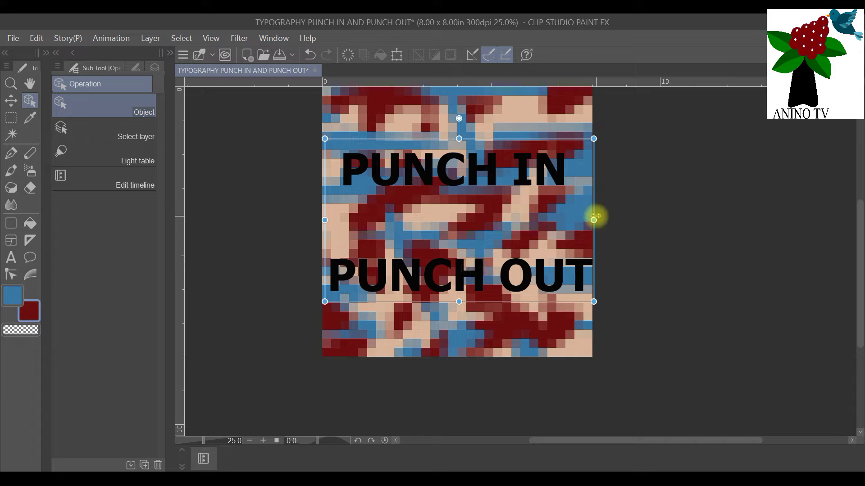
{"action": "left_click_drag", "start_coordinate": [594, 219], "coordinate": [581, 220]}
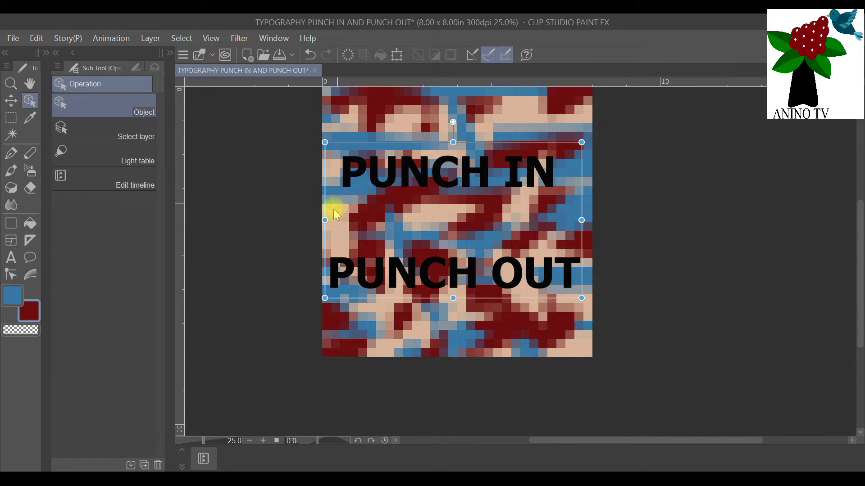
{"action": "left_click_drag", "start_coordinate": [324, 220], "coordinate": [339, 220]}
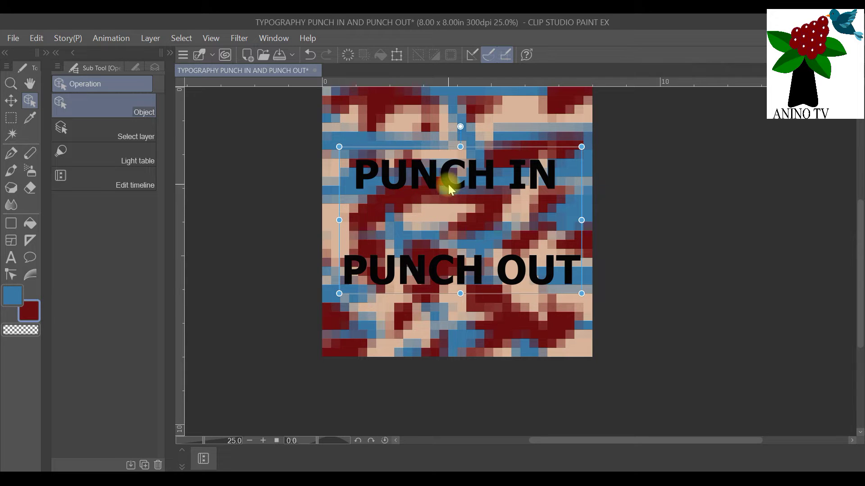
Step: Adjust the text block's vertical position so the two lines sit around the middle of the canvas
{"action": "left_click_drag", "start_coordinate": [449, 185], "coordinate": [449, 177]}
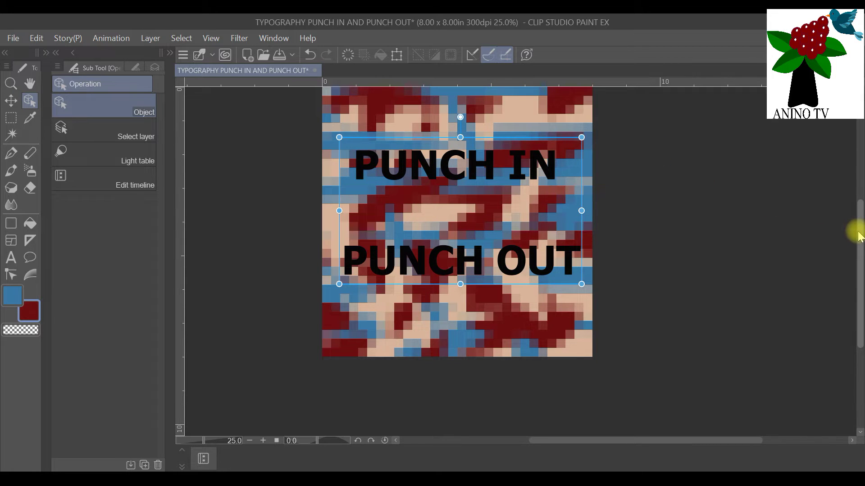
{"action": "scroll", "coordinate": [563, 245], "scroll_direction": "up", "scroll_amount": 2}
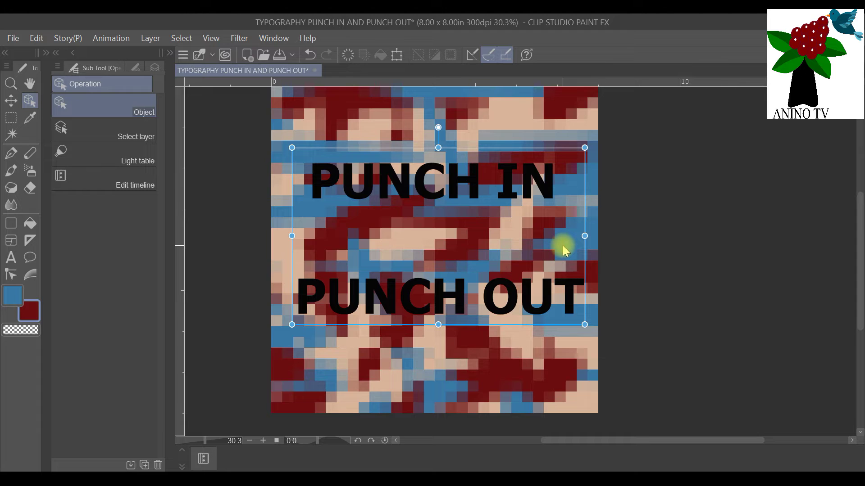
{"action": "scroll", "coordinate": [563, 245], "scroll_direction": "up", "scroll_amount": 1}
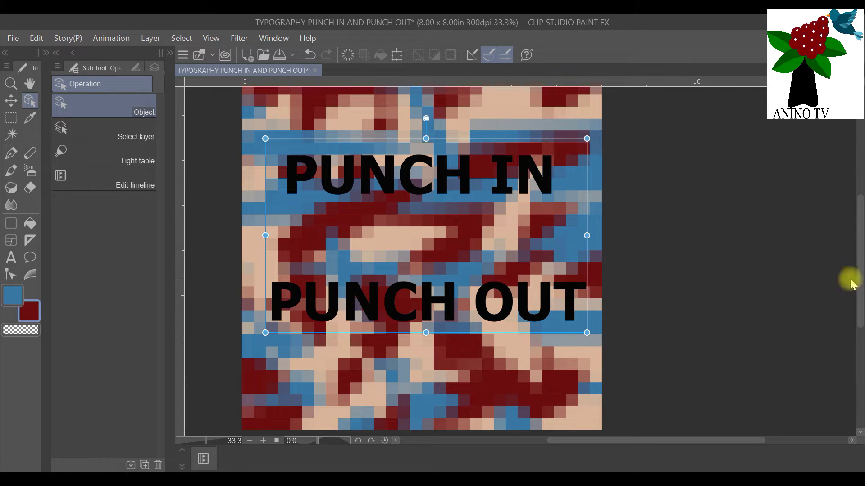
{"action": "scroll", "coordinate": [858, 272], "scroll_direction": "up", "scroll_amount": 1}
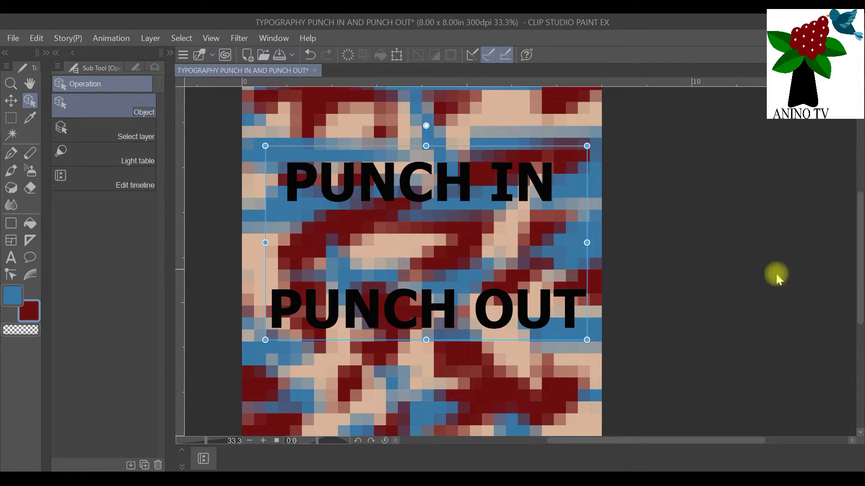
{"action": "left_click_drag", "start_coordinate": [427, 195], "coordinate": [425, 207]}
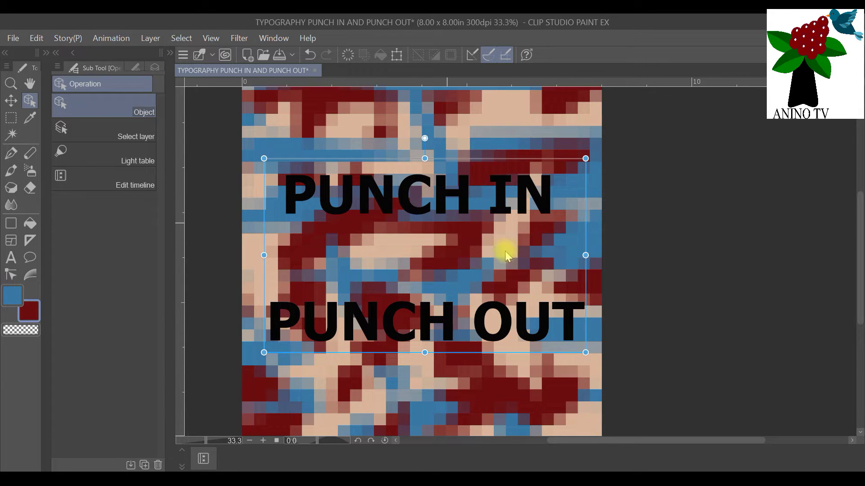
Step: Duplicate the PUNCH IN and PUNCH OUT text layer and hide the lower of the two text layers
{"action": "left_click", "coordinate": [154, 68]}
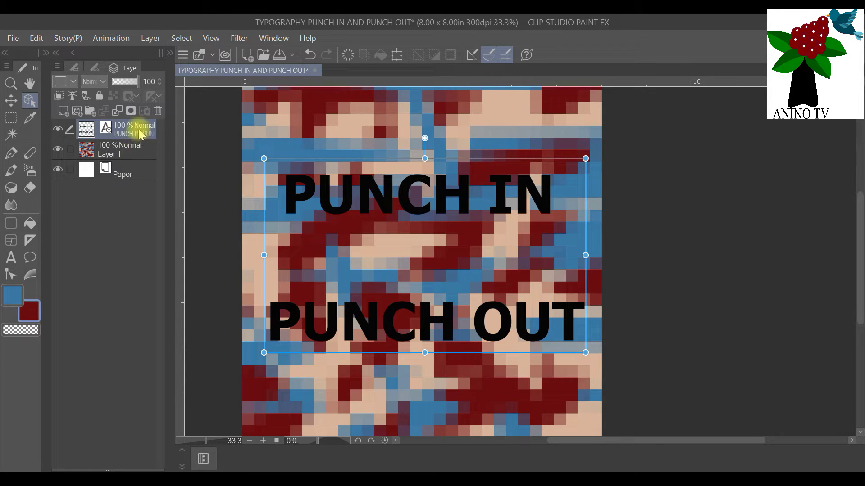
{"action": "left_click", "coordinate": [11, 260]}
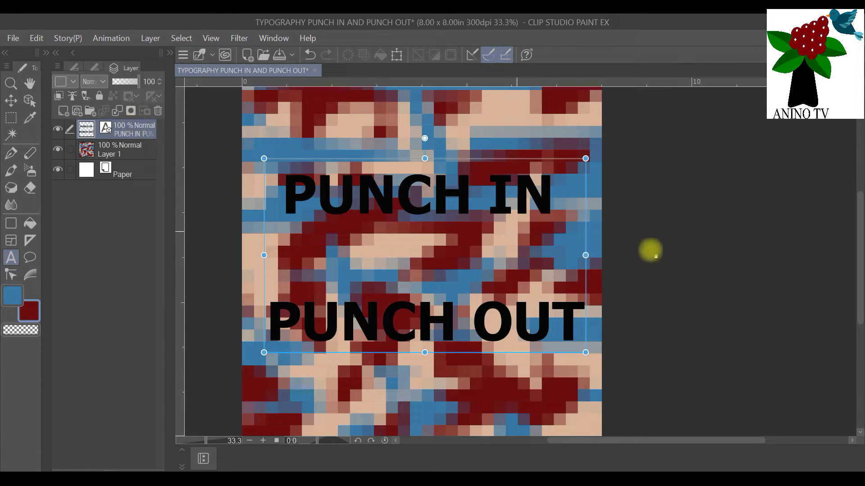
{"action": "right_click", "coordinate": [139, 135]}
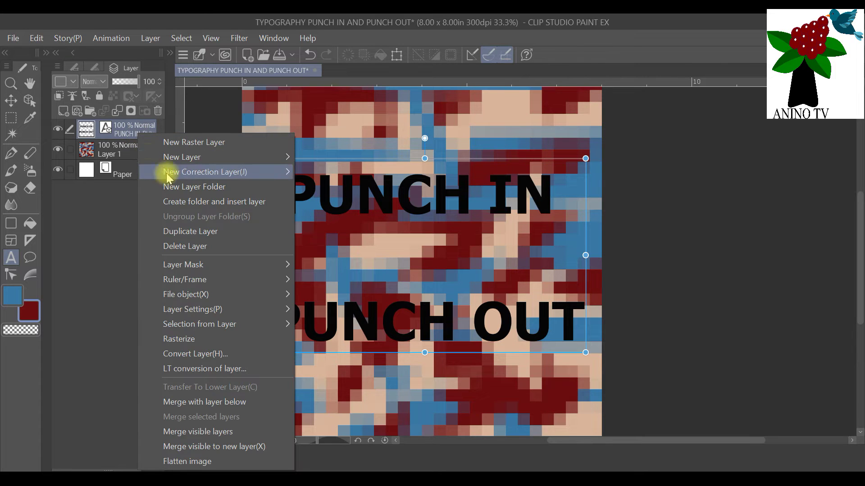
{"action": "left_click", "coordinate": [214, 232]}
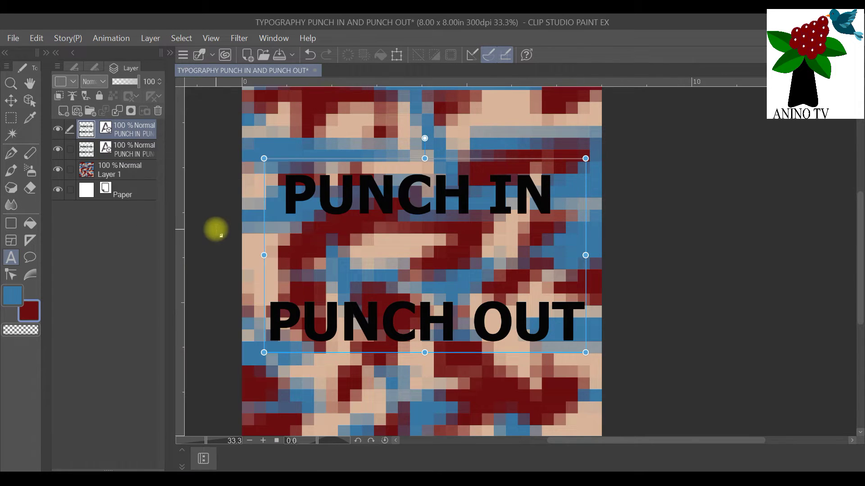
{"action": "left_click", "coordinate": [58, 150]}
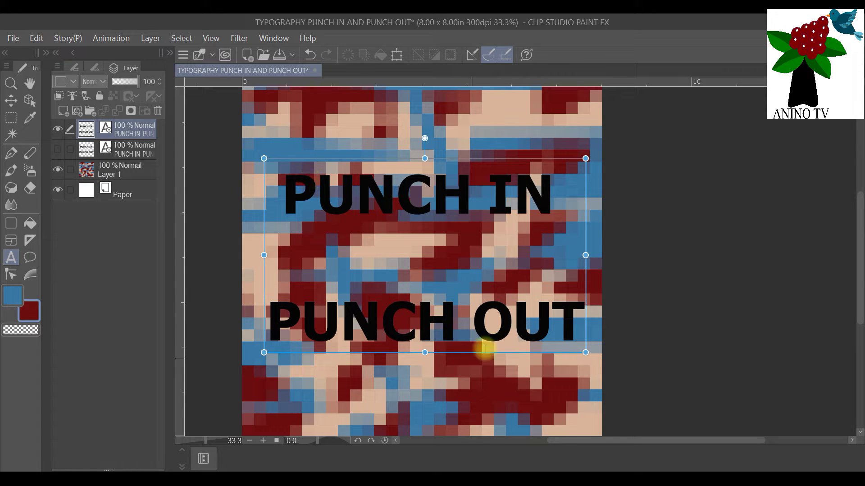
Step: Delete the PUNCH OUT line from the upper text layer, leaving only PUNCH IN, and commit the text
{"action": "left_click", "coordinate": [577, 320]}
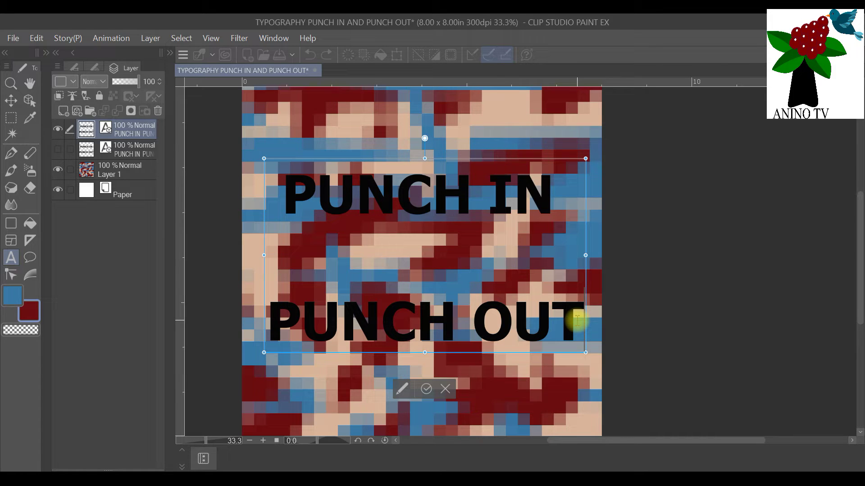
{"action": "left_click_drag", "start_coordinate": [577, 319], "coordinate": [277, 333]}
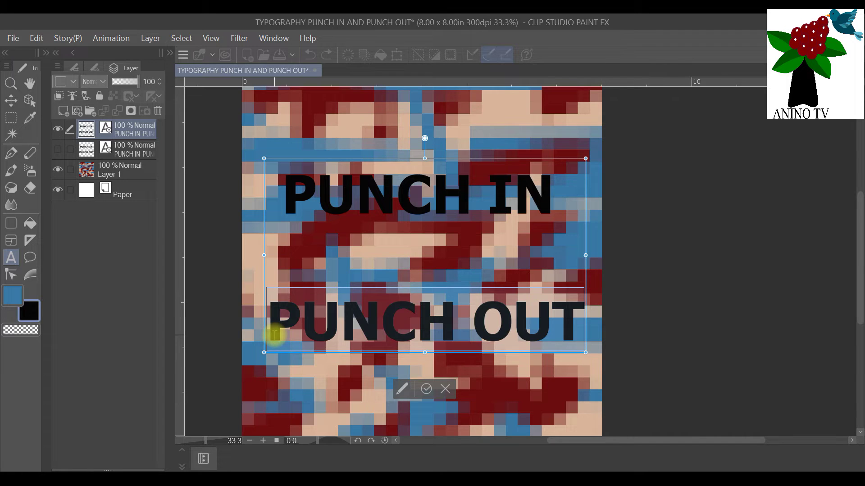
{"action": "key", "text": "BackSpace"}
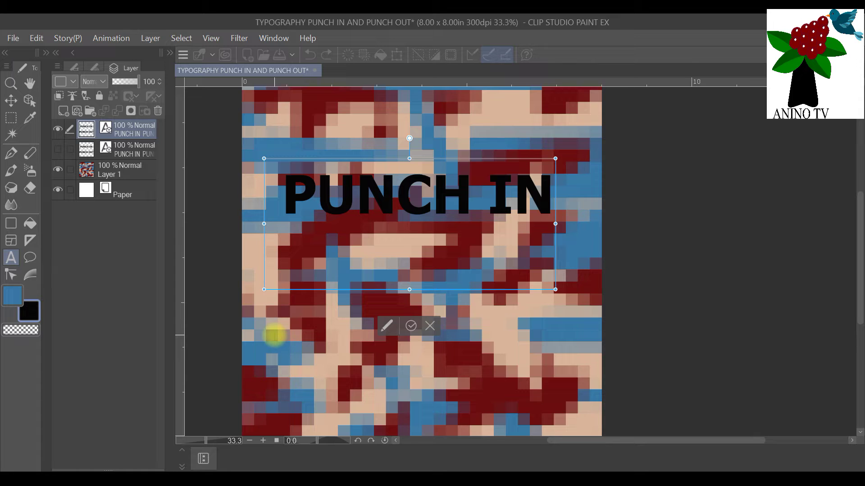
{"action": "left_click", "coordinate": [410, 326]}
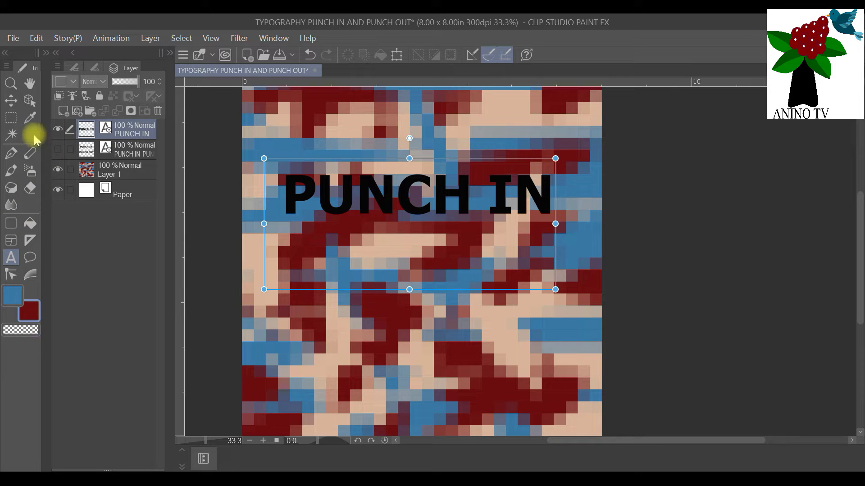
Step: Select all the letters of PUNCH IN together with the Auto select tool
{"action": "left_click", "coordinate": [12, 133]}
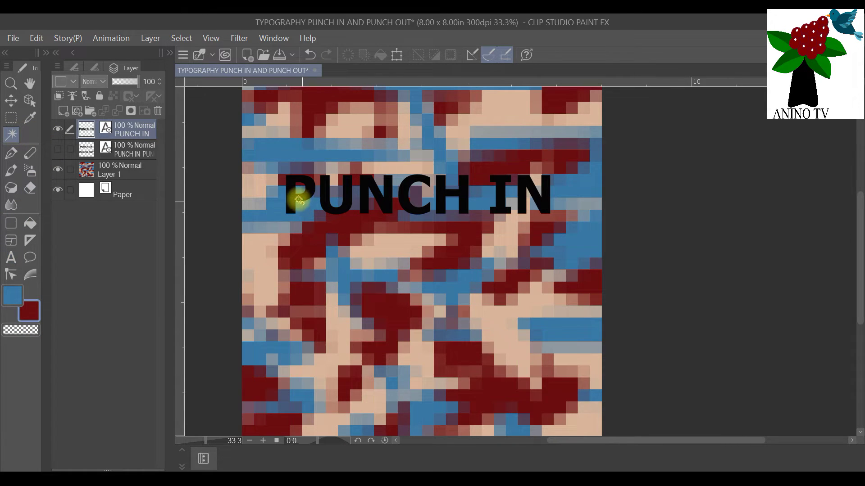
{"action": "scroll", "coordinate": [308, 186], "scroll_direction": "up", "scroll_amount": 1}
{"action": "scroll", "coordinate": [309, 187], "scroll_direction": "up", "scroll_amount": 2}
{"action": "left_click", "coordinate": [276, 180]}
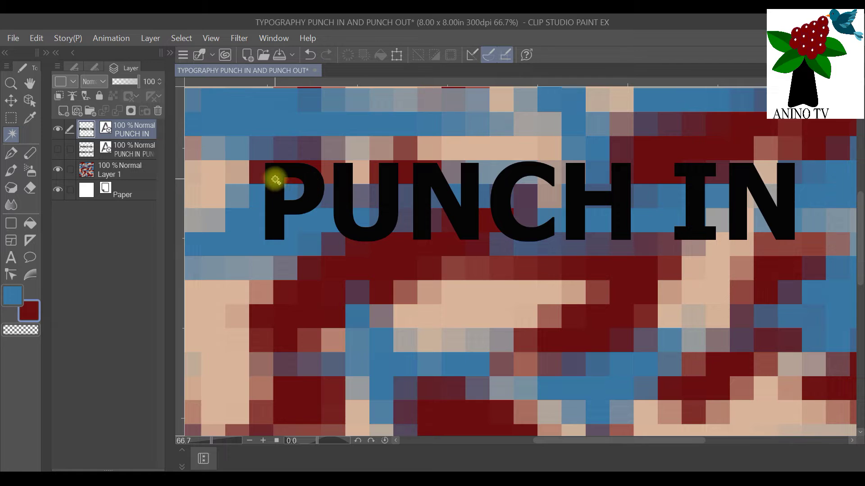
{"action": "left_click", "coordinate": [390, 189], "text": "shift"}
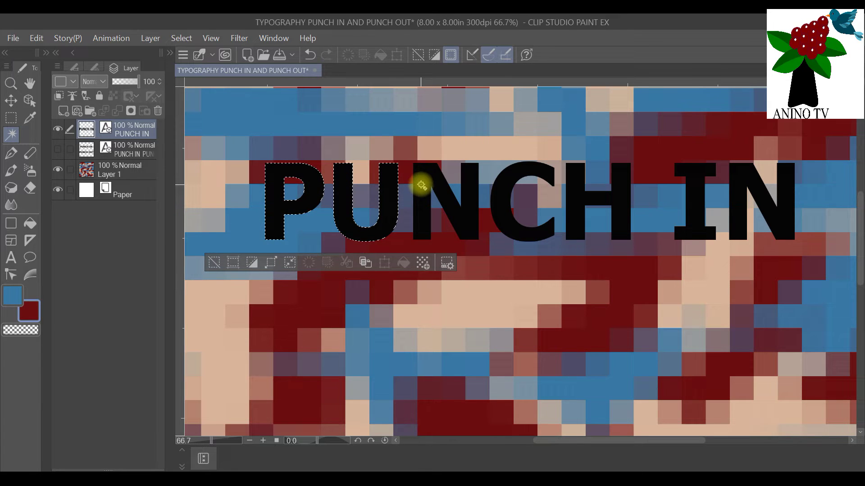
{"action": "left_click", "coordinate": [425, 185], "text": "shift"}
{"action": "left_click", "coordinate": [505, 189], "text": "shift"}
{"action": "left_click", "coordinate": [580, 186], "text": "shift"}
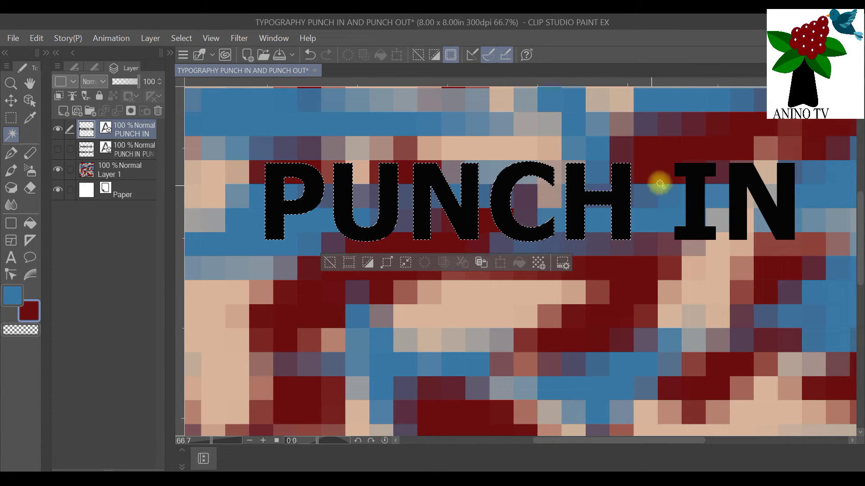
{"action": "left_click", "coordinate": [693, 178], "text": "shift"}
{"action": "left_click", "coordinate": [750, 178], "text": "shift"}
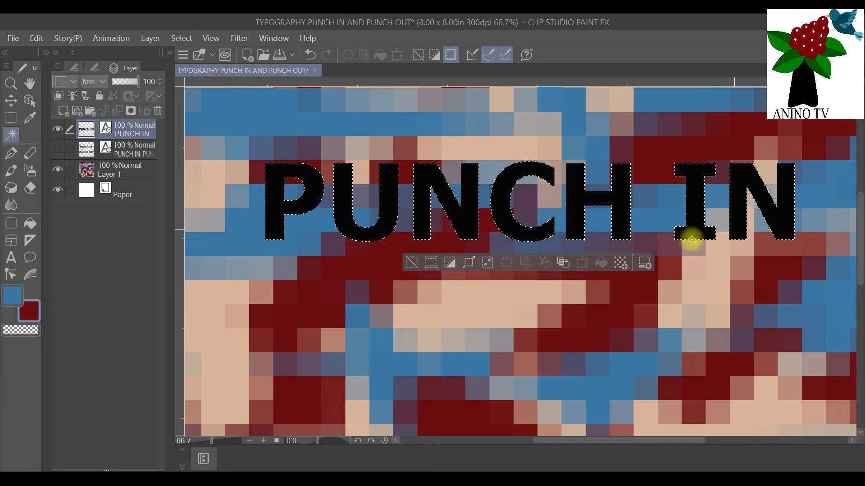
Step: Duplicate the mosaic camouflage layer, Layer 1, and hide the original
{"action": "scroll", "coordinate": [761, 174], "scroll_direction": "down", "scroll_amount": 2}
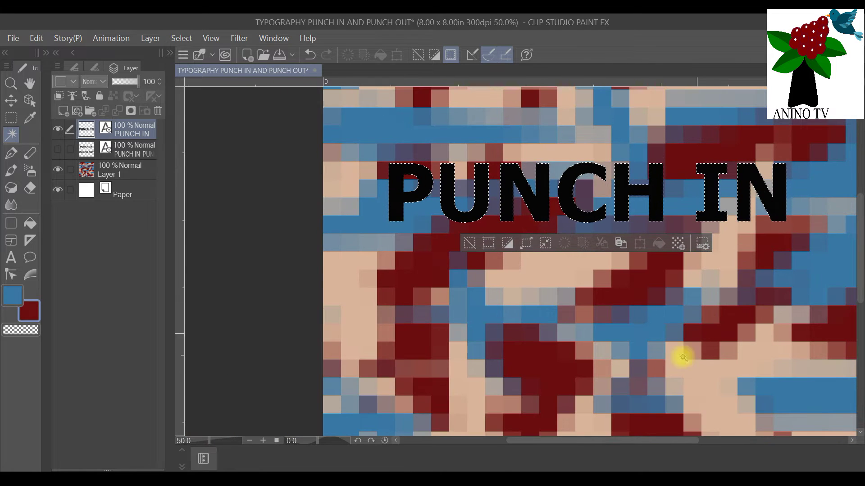
{"action": "left_click_drag", "start_coordinate": [612, 441], "coordinate": [640, 438]}
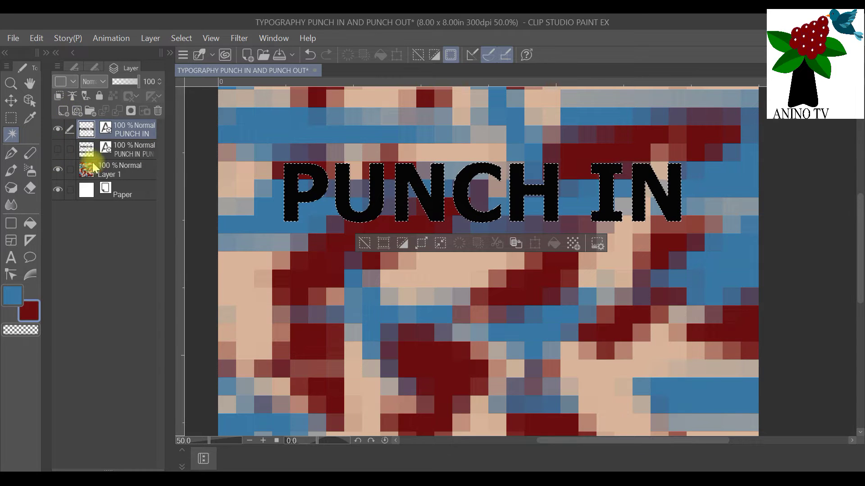
{"action": "left_click", "coordinate": [114, 172]}
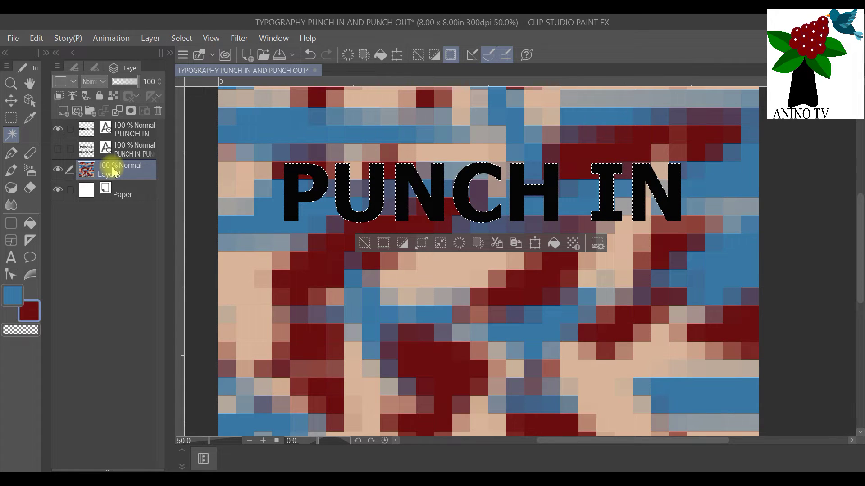
{"action": "right_click", "coordinate": [114, 171]}
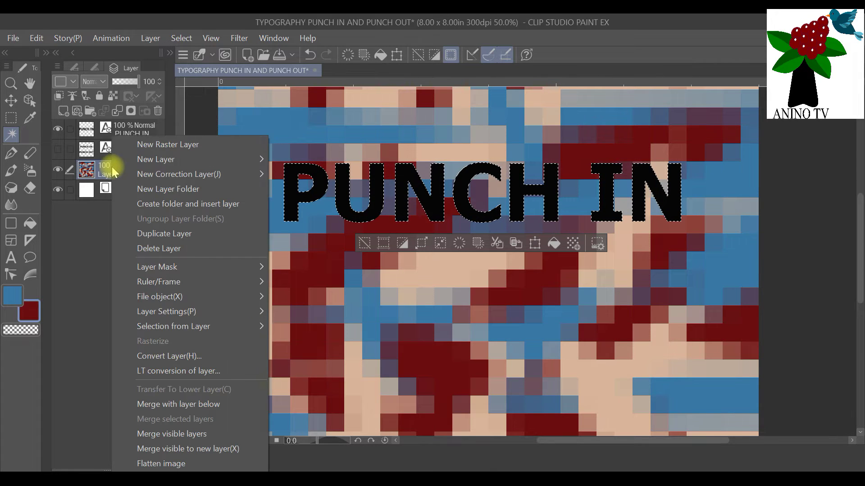
{"action": "left_click", "coordinate": [180, 233]}
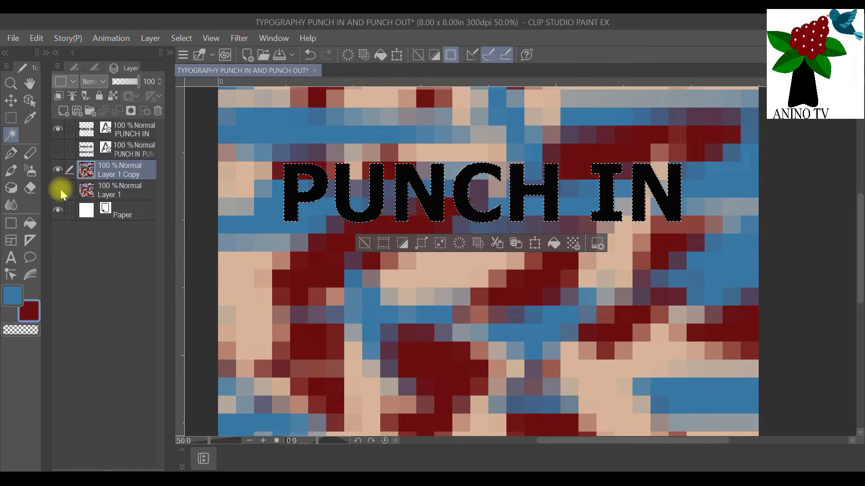
{"action": "left_click", "coordinate": [59, 189]}
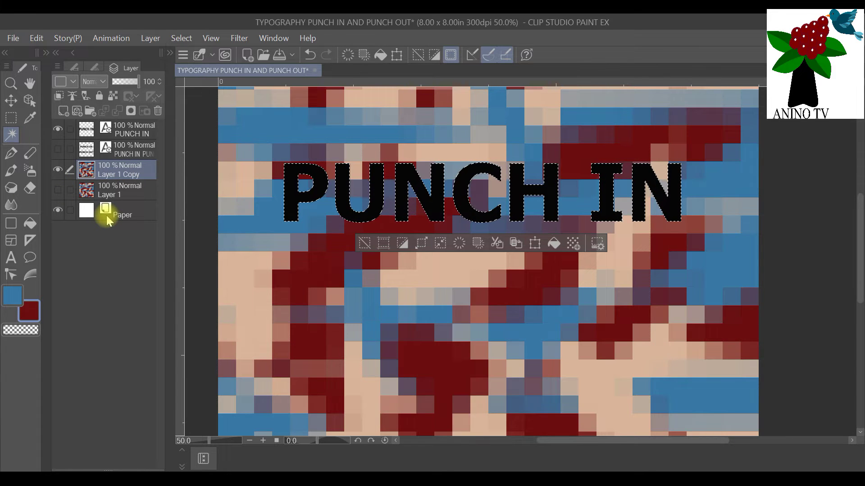
Step: Move the duplicated mosaic layer to the top of the layer stack and erase everything on it outside the selected PUNCH IN letters
{"action": "left_click_drag", "start_coordinate": [116, 170], "coordinate": [121, 131]}
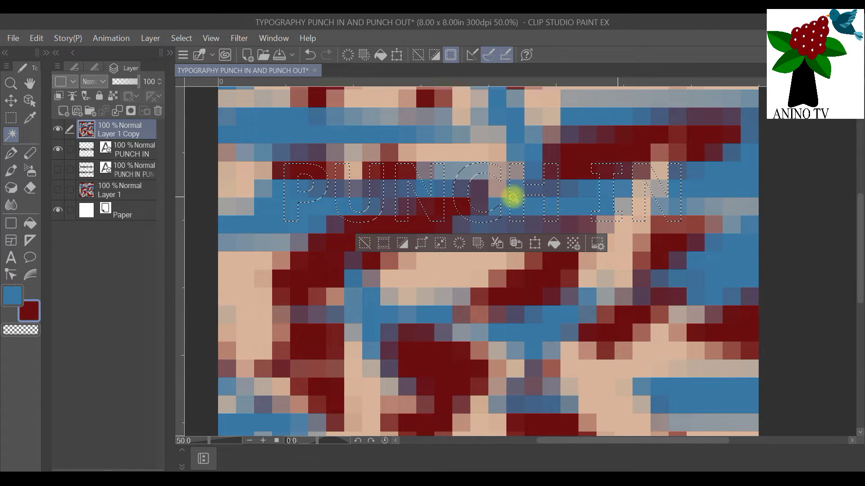
{"action": "left_click", "coordinate": [174, 39]}
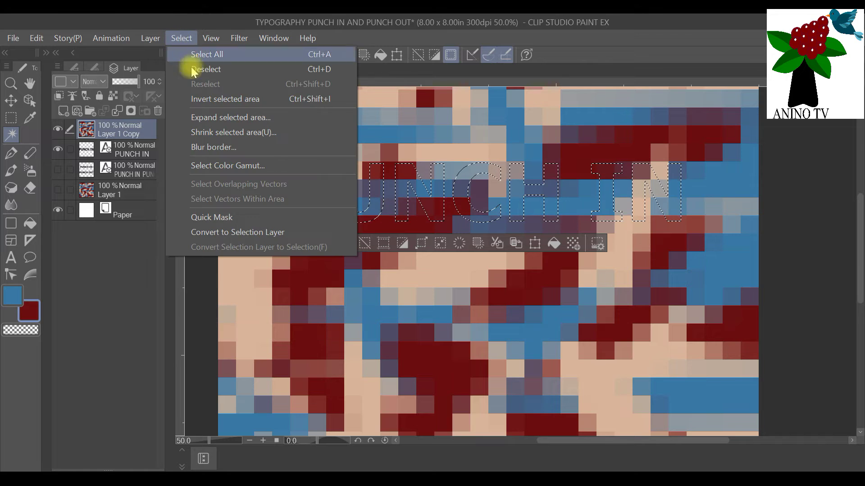
{"action": "left_click", "coordinate": [215, 99]}
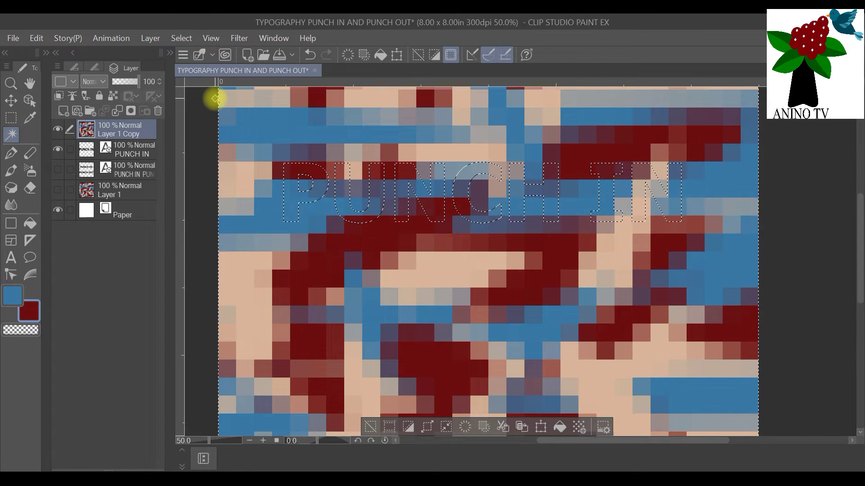
{"action": "key", "text": "Delete"}
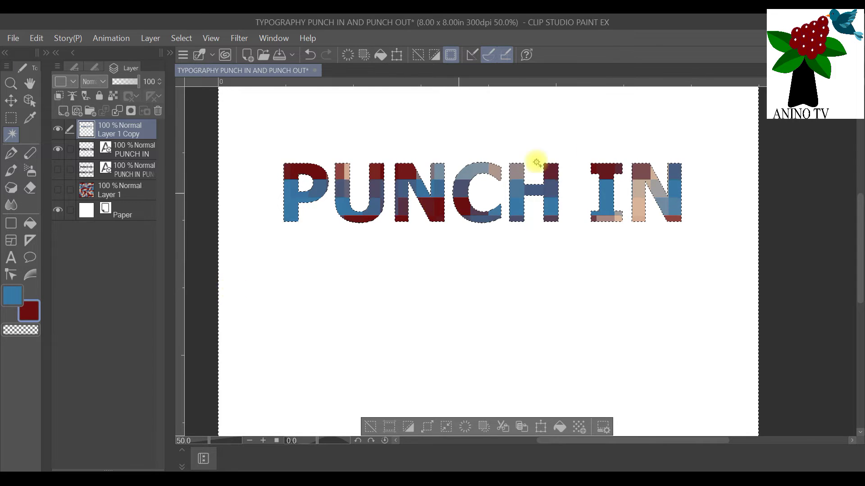
Step: Clear the selection around the mosaic-filled PUNCH IN letters
{"action": "scroll", "coordinate": [599, 144], "scroll_direction": "down", "scroll_amount": 1}
{"action": "scroll", "coordinate": [599, 144], "scroll_direction": "up", "scroll_amount": 1}
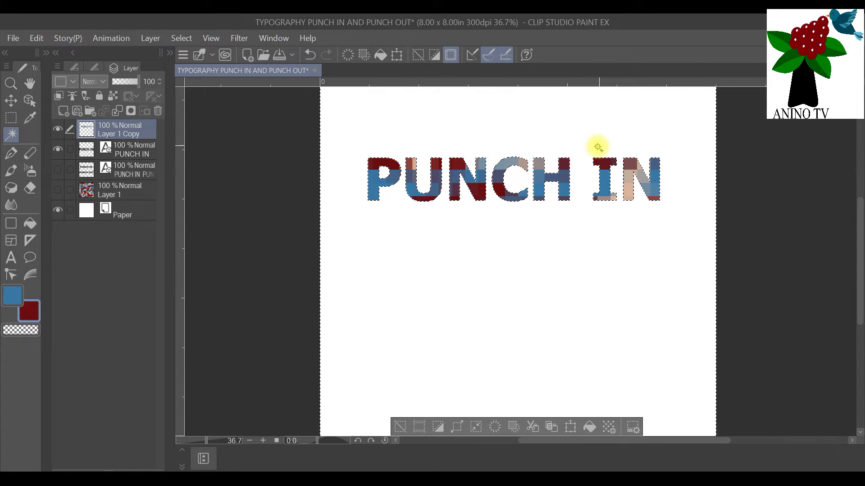
{"action": "scroll", "coordinate": [598, 148], "scroll_direction": "up", "scroll_amount": 1}
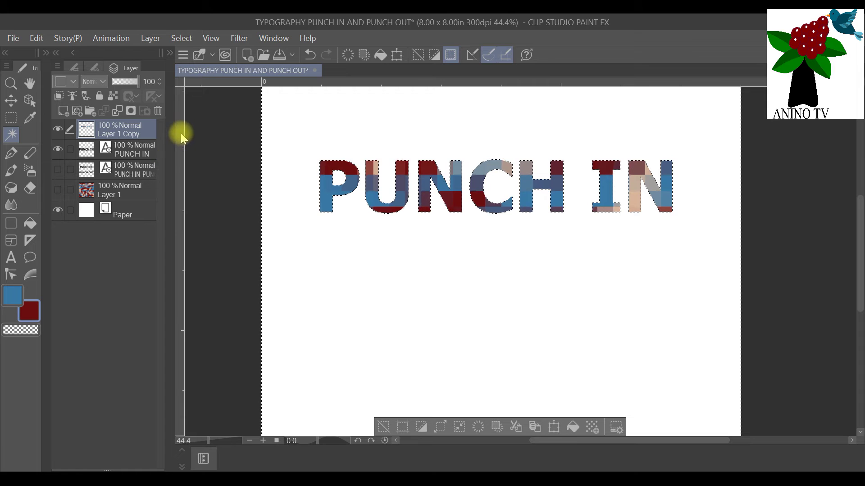
{"action": "left_click", "coordinate": [185, 39]}
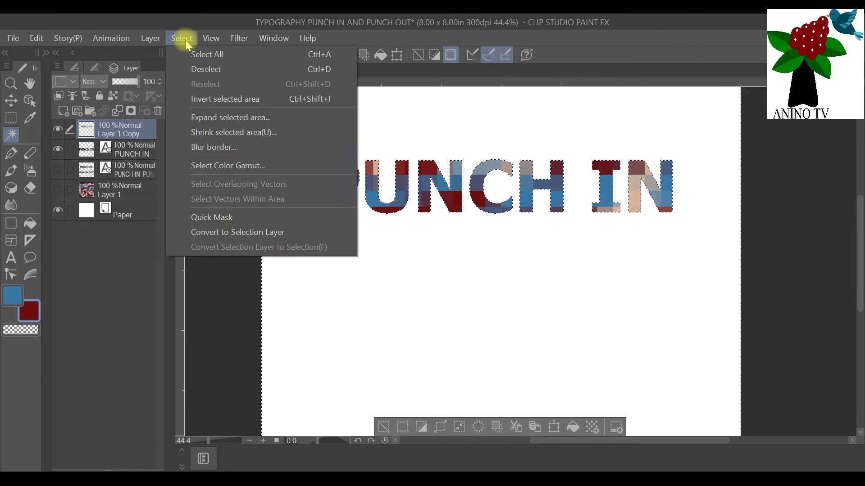
{"action": "left_click", "coordinate": [198, 67]}
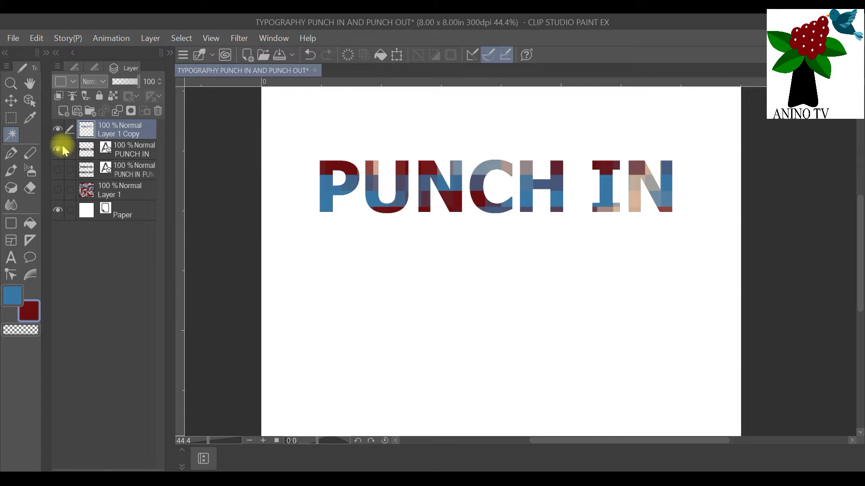
Step: Make the PUNCH IN text layer active with the Text tool and hide Layer 1 Copy above it
{"action": "left_click", "coordinate": [130, 154]}
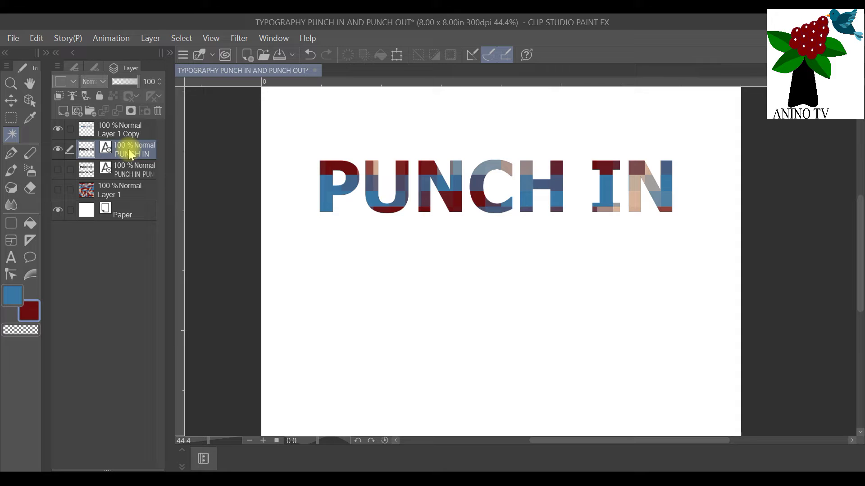
{"action": "left_click", "coordinate": [57, 130]}
{"action": "left_click", "coordinate": [57, 131]}
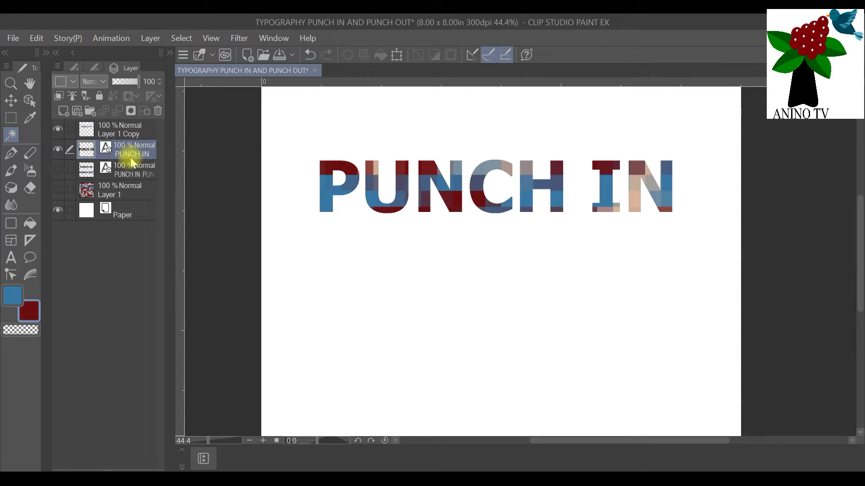
{"action": "left_click", "coordinate": [29, 101]}
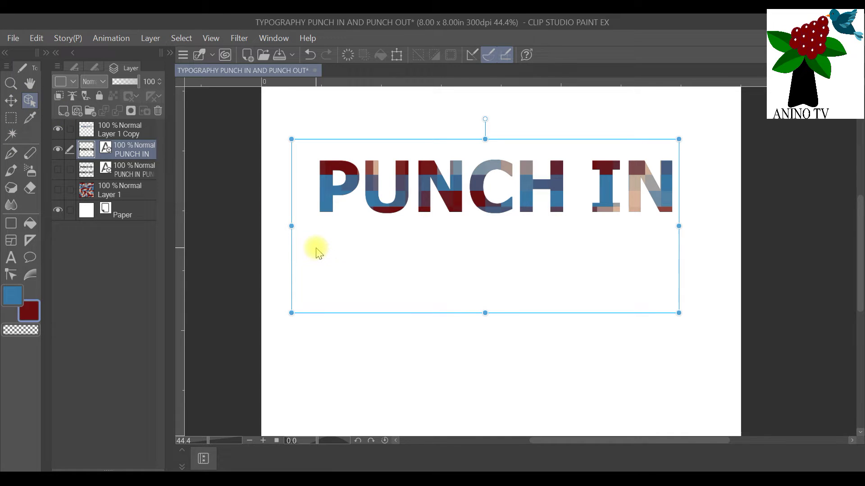
{"action": "left_click", "coordinate": [13, 260]}
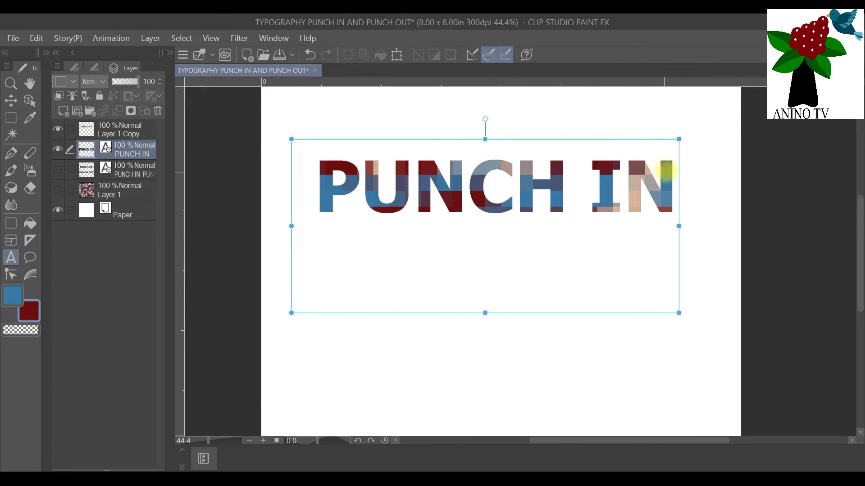
{"action": "left_click", "coordinate": [58, 129]}
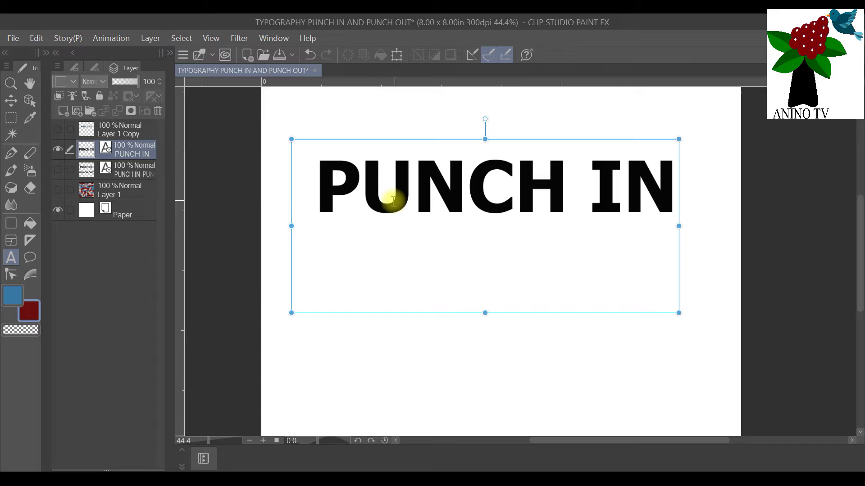
Step: Recolour all of the PUNCH IN text to grey 9C9C9C, commit the edit and close the text settings
{"action": "left_click", "coordinate": [678, 166]}
{"action": "left_click_drag", "start_coordinate": [679, 165], "coordinate": [313, 184]}
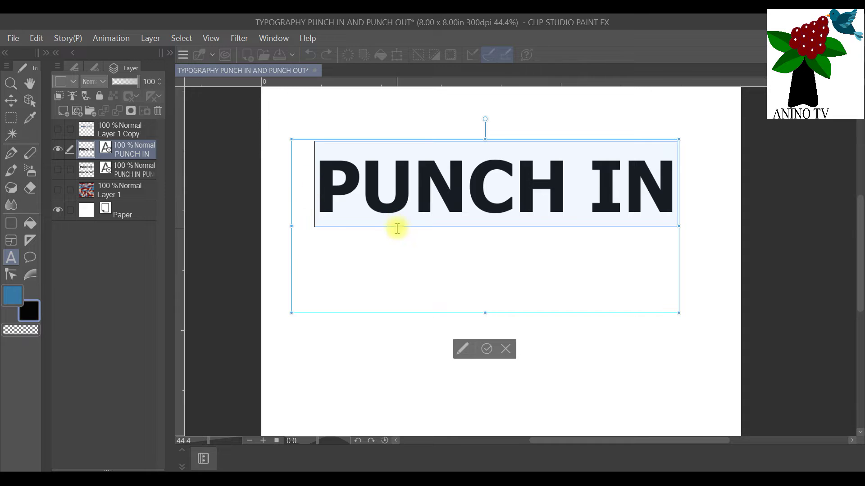
{"action": "left_click", "coordinate": [463, 349]}
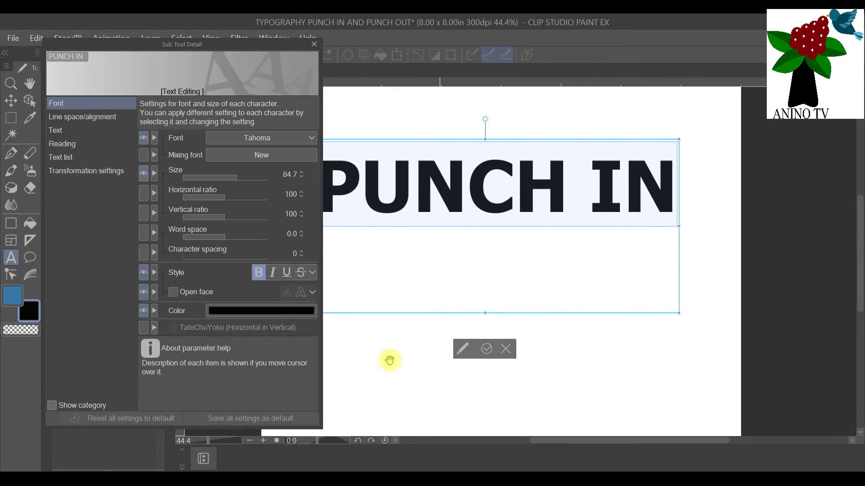
{"action": "left_click", "coordinate": [235, 309]}
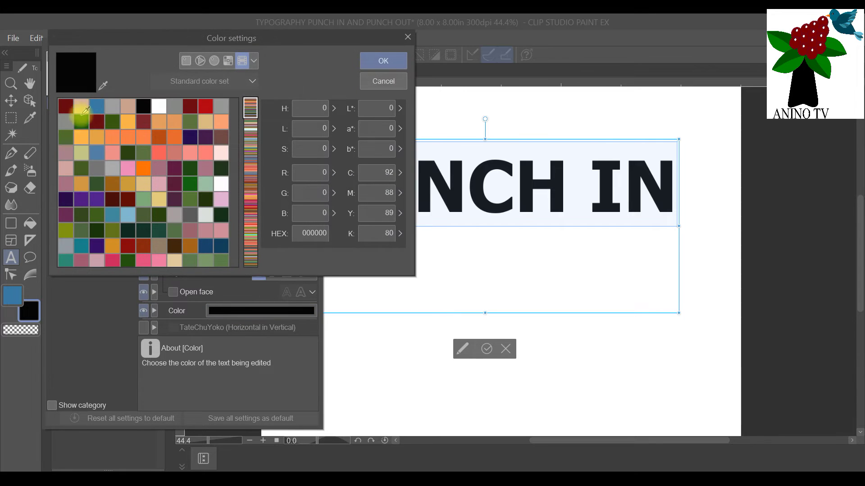
{"action": "left_click", "coordinate": [108, 102]}
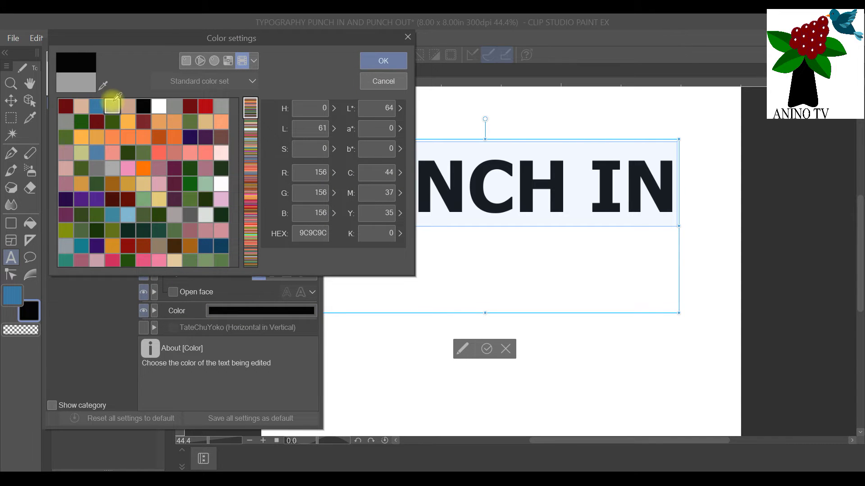
{"action": "left_click", "coordinate": [375, 63]}
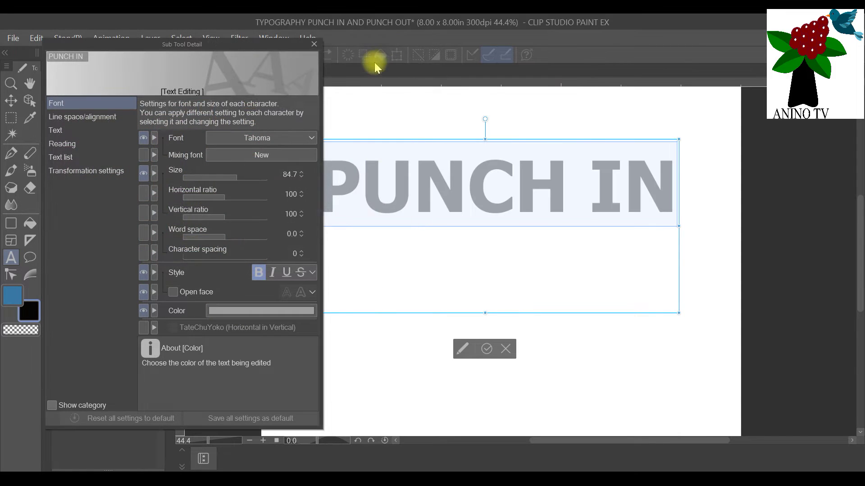
{"action": "left_click", "coordinate": [489, 347]}
{"action": "left_click", "coordinate": [315, 42]}
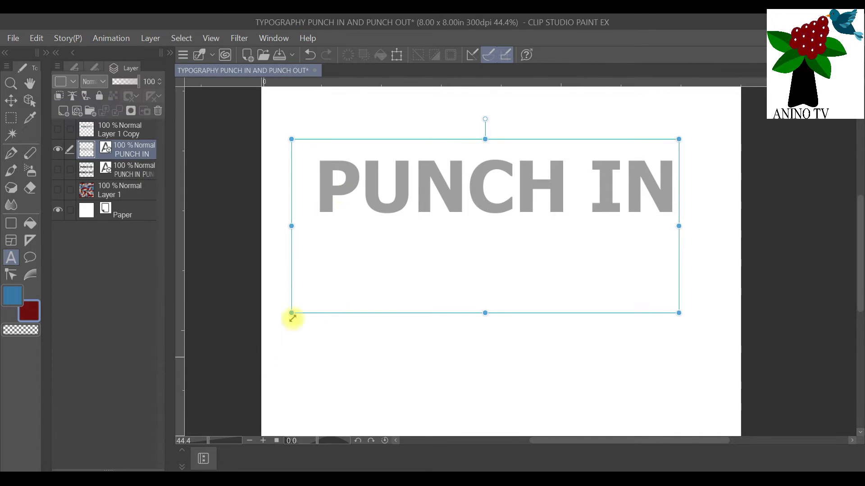
Step: Show Layer 1 Copy again and switch to the Object operation tool with the PUNCH IN text layer active
{"action": "left_click", "coordinate": [57, 131]}
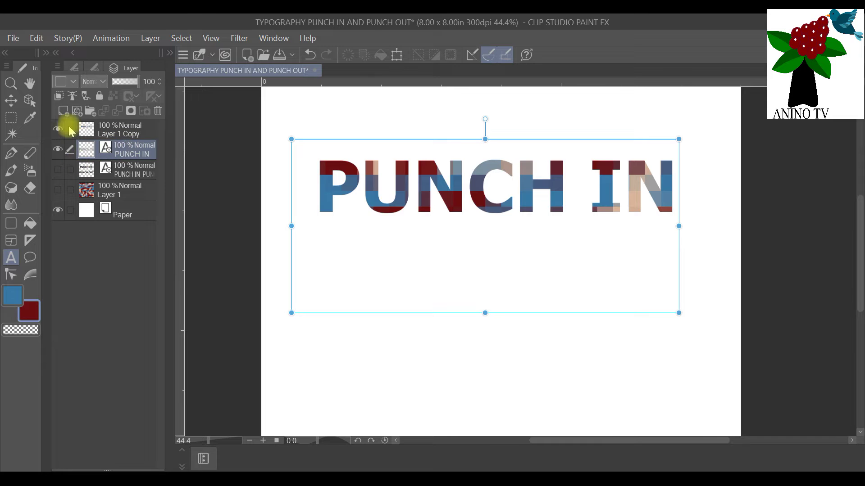
{"action": "left_click", "coordinate": [29, 101]}
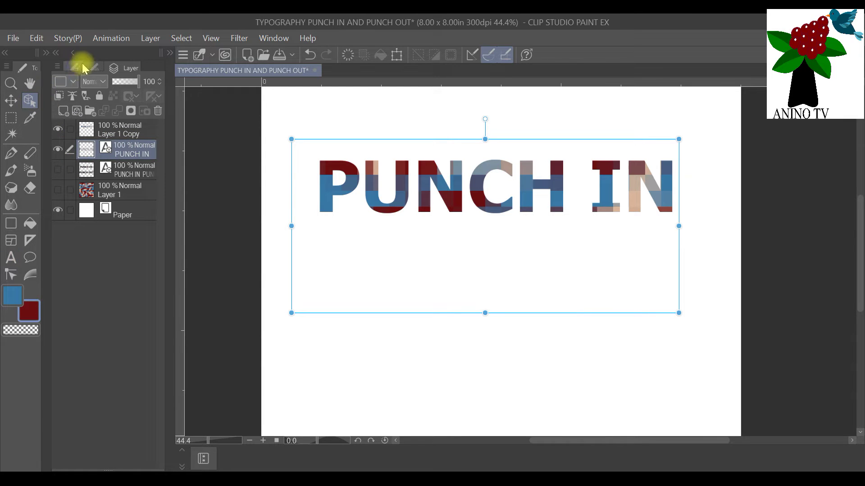
{"action": "left_click", "coordinate": [72, 68]}
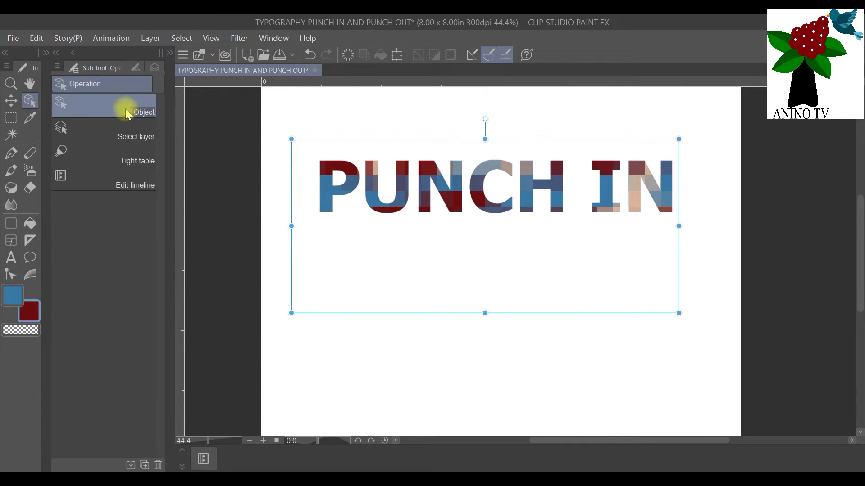
{"action": "left_click", "coordinate": [154, 67]}
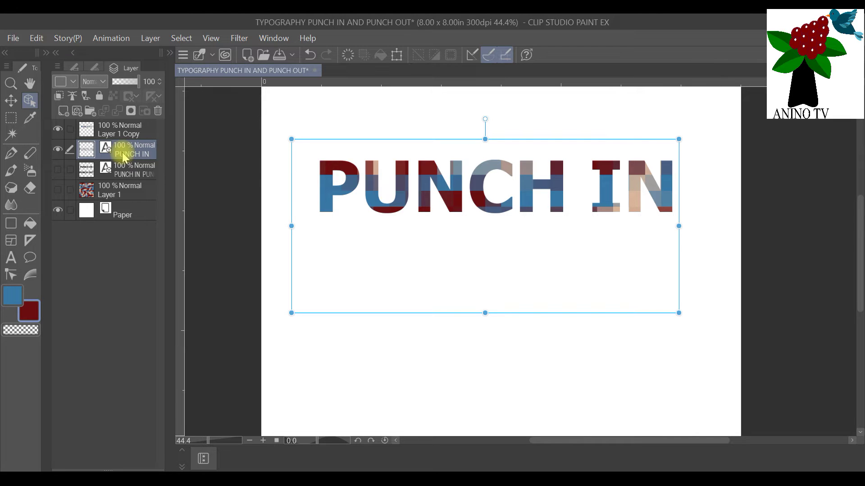
Step: Undo the last shift of the PUNCH IN text layer and nudge it three small steps left behind the mosaic letters
{"action": "scroll", "coordinate": [350, 129], "scroll_direction": "up", "scroll_amount": 3}
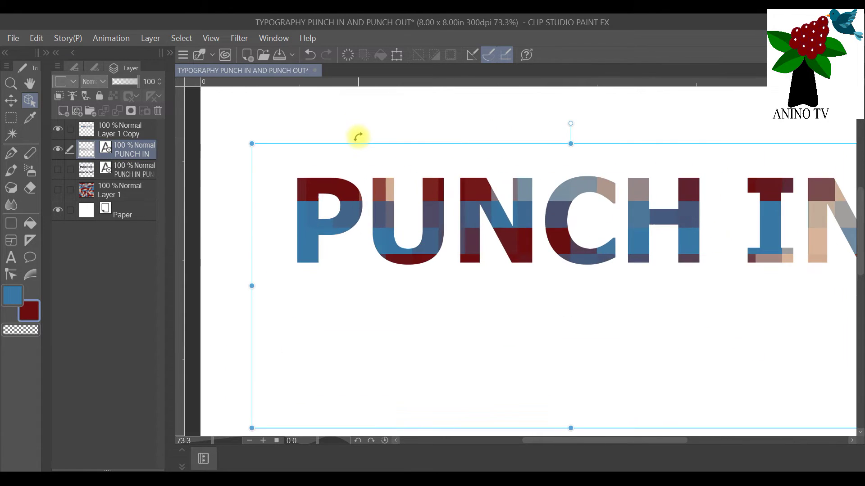
{"action": "scroll", "coordinate": [358, 136], "scroll_direction": "down", "scroll_amount": 1}
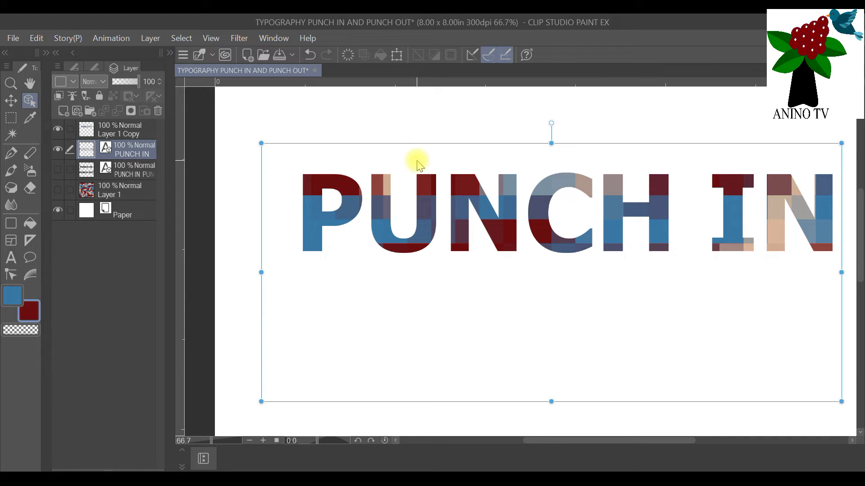
{"action": "left_click", "coordinate": [40, 39]}
{"action": "mouse_move", "coordinate": [67, 38]}
{"action": "left_click", "coordinate": [47, 54]}
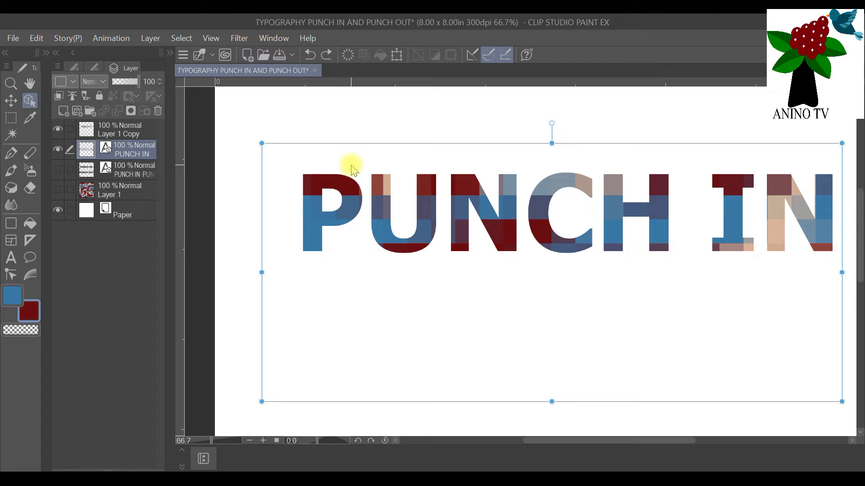
{"action": "key", "text": "Left"}
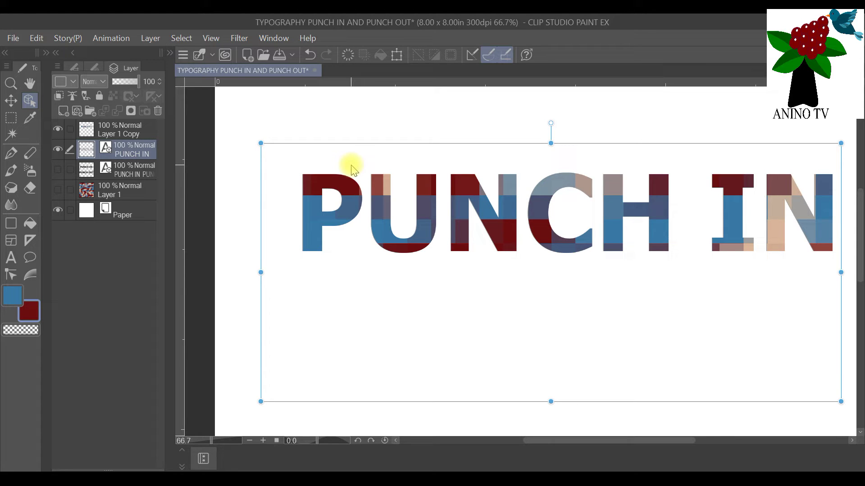
{"action": "key", "text": "Left"}
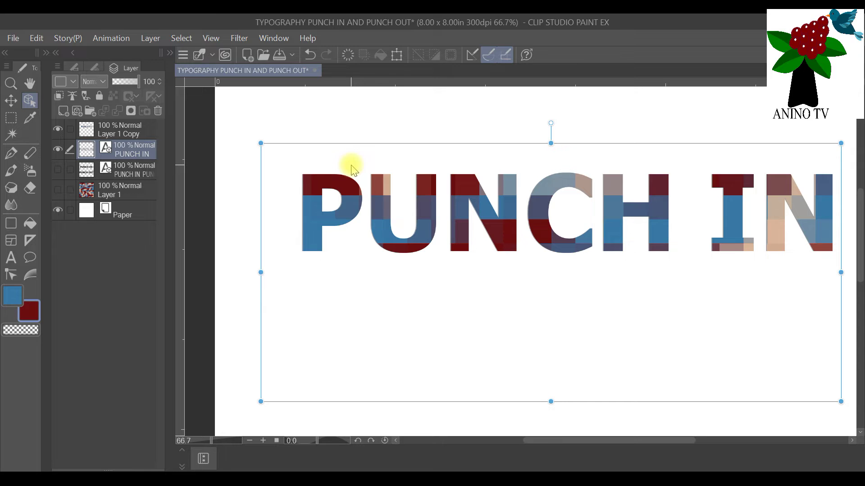
{"action": "key", "text": "Left"}
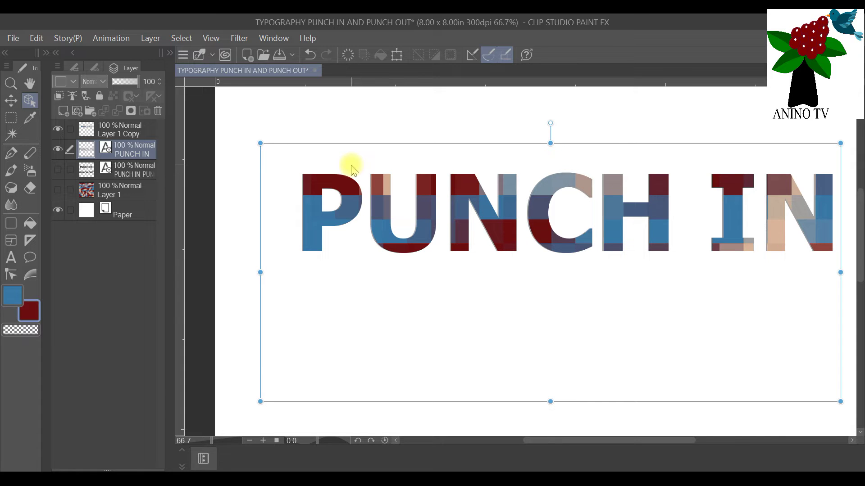
Step: Recolour all of the offset PUNCH IN text behind the mosaic letters to black and commit the edit
{"action": "scroll", "coordinate": [525, 197], "scroll_direction": "up", "scroll_amount": 2}
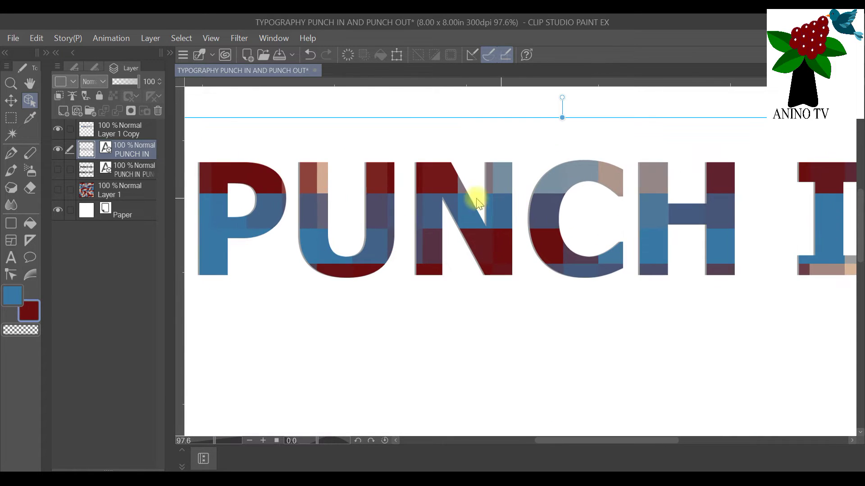
{"action": "scroll", "coordinate": [414, 178], "scroll_direction": "up", "scroll_amount": 2}
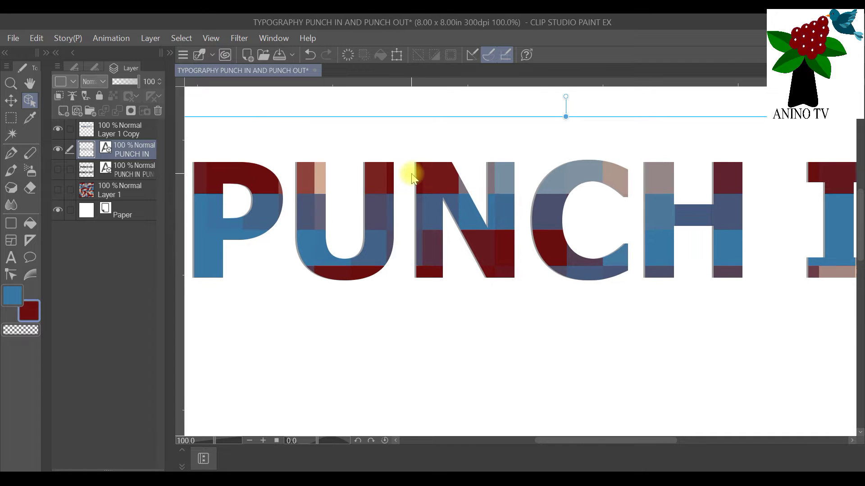
{"action": "scroll", "coordinate": [463, 266], "scroll_direction": "down", "scroll_amount": 2}
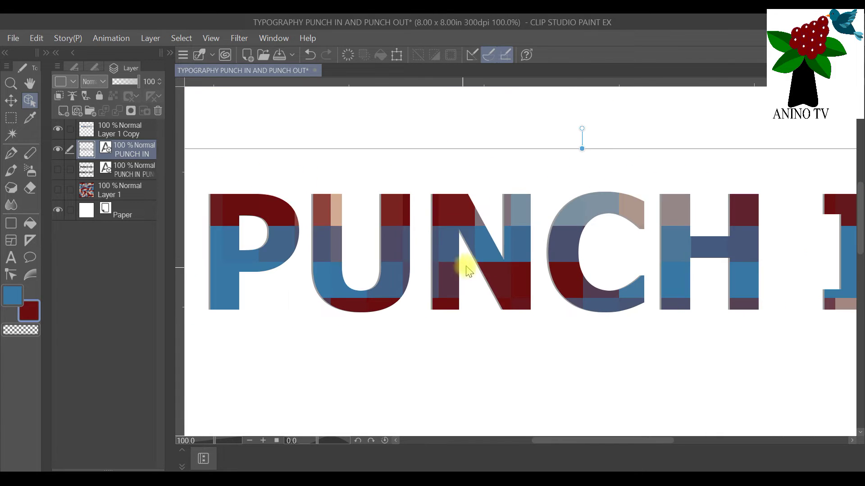
{"action": "scroll", "coordinate": [306, 225], "scroll_direction": "down", "scroll_amount": 2}
{"action": "scroll", "coordinate": [212, 187], "scroll_direction": "up", "scroll_amount": 1}
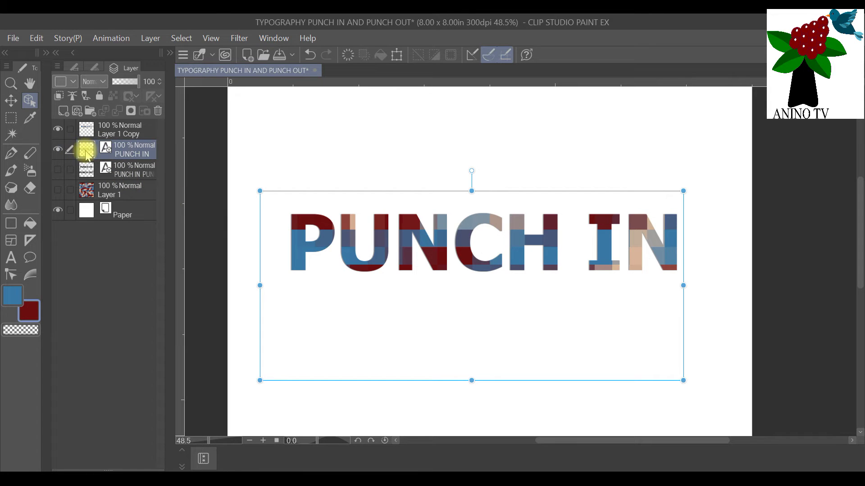
{"action": "left_click", "coordinate": [11, 255]}
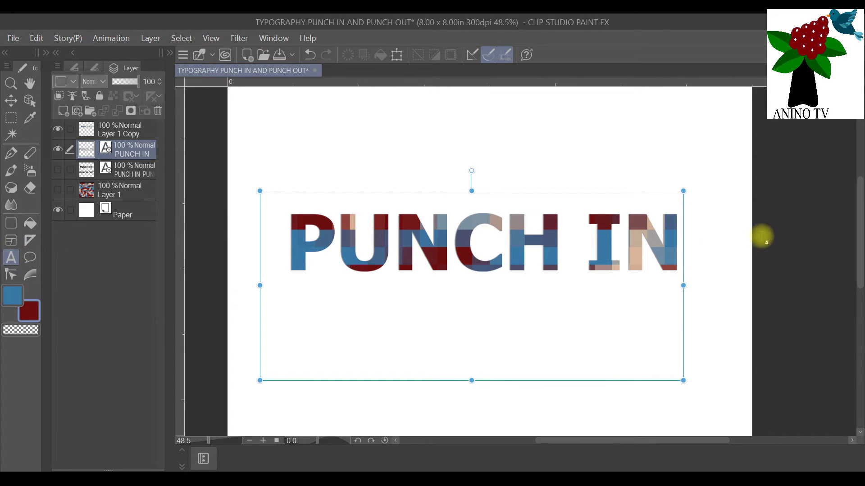
{"action": "left_click", "coordinate": [678, 228]}
{"action": "left_click_drag", "start_coordinate": [680, 229], "coordinate": [169, 247]}
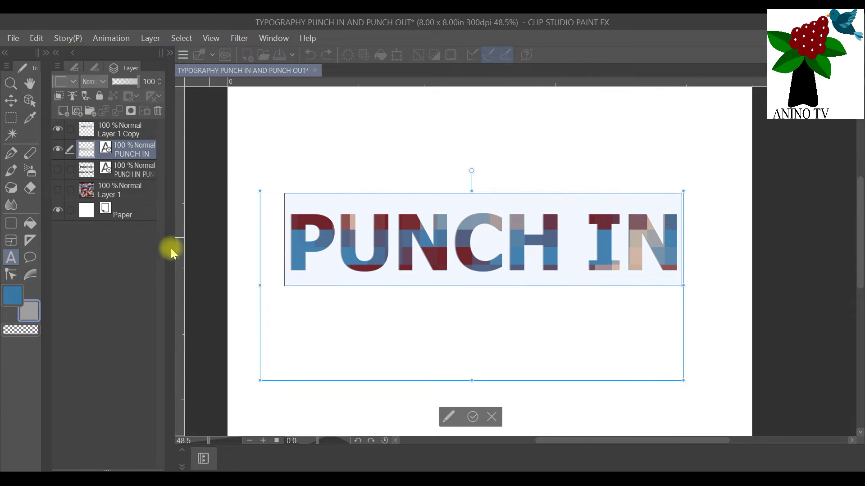
{"action": "left_click", "coordinate": [448, 417]}
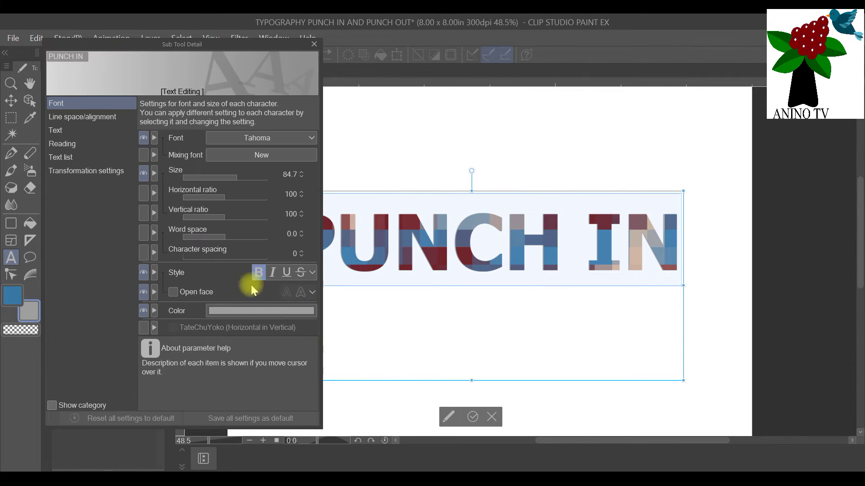
{"action": "left_click", "coordinate": [250, 309]}
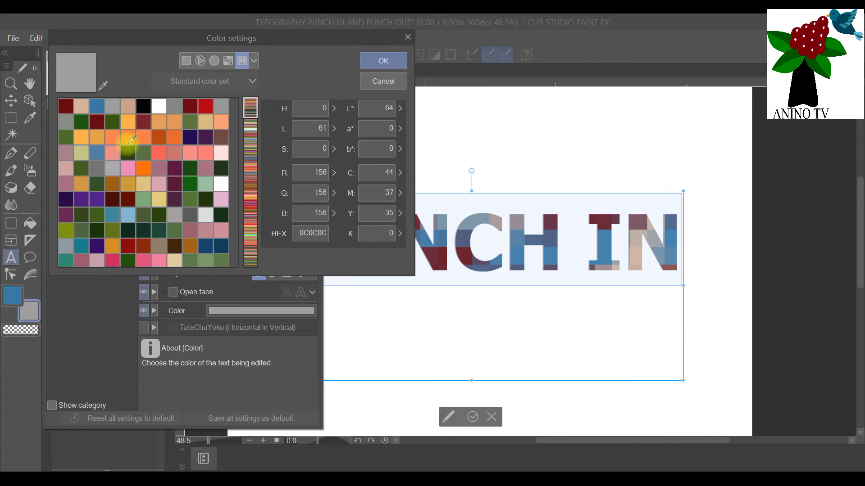
{"action": "left_click", "coordinate": [382, 60]}
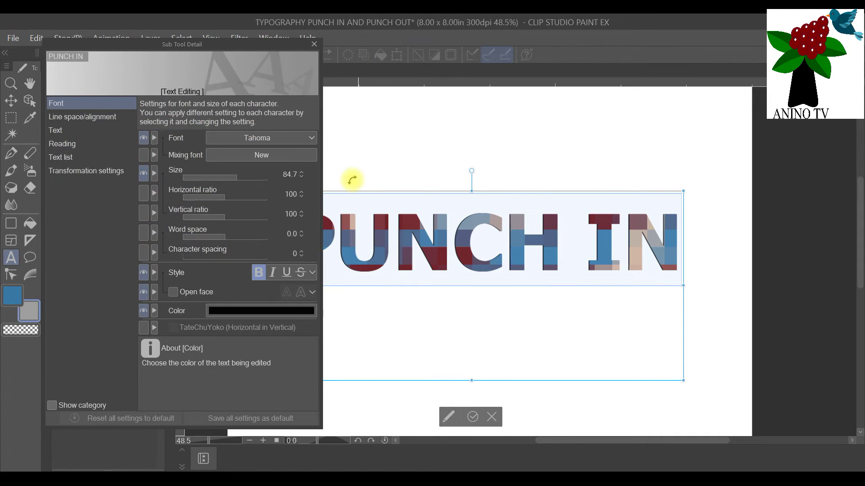
{"action": "left_click", "coordinate": [473, 416]}
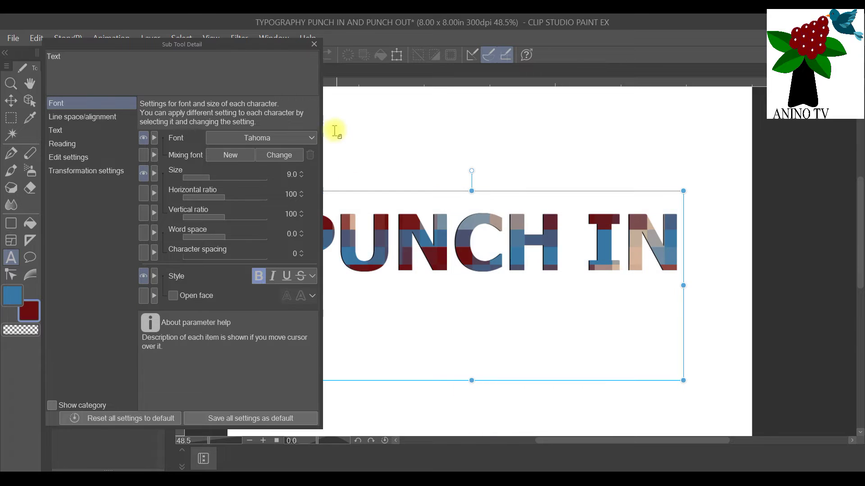
Step: Close the text settings and examine the mosaic PUNCH IN letters with their black offset shadow
{"action": "left_click", "coordinate": [314, 44]}
{"action": "scroll", "coordinate": [241, 213], "scroll_direction": "up", "scroll_amount": 1}
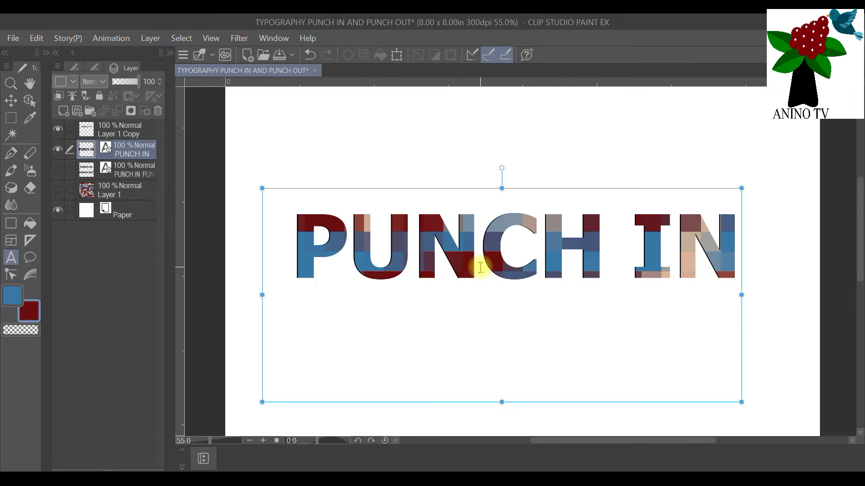
{"action": "scroll", "coordinate": [480, 268], "scroll_direction": "up", "scroll_amount": 1}
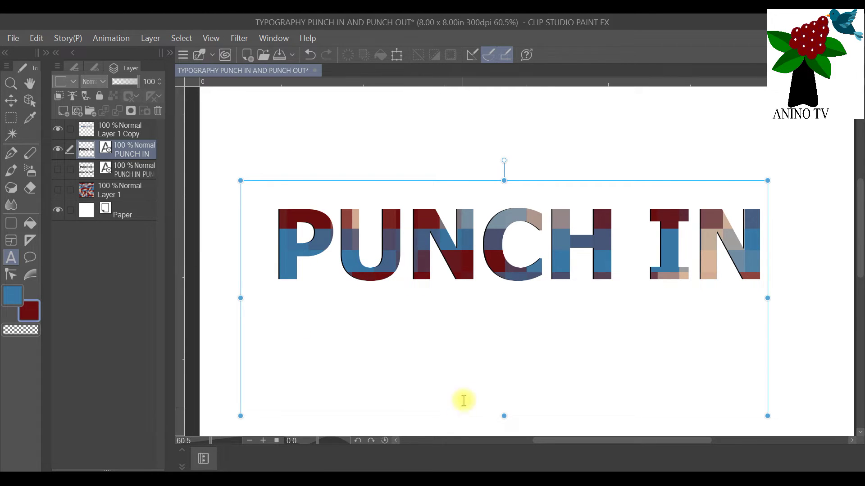
{"action": "scroll", "coordinate": [464, 396], "scroll_direction": "down", "scroll_amount": 3}
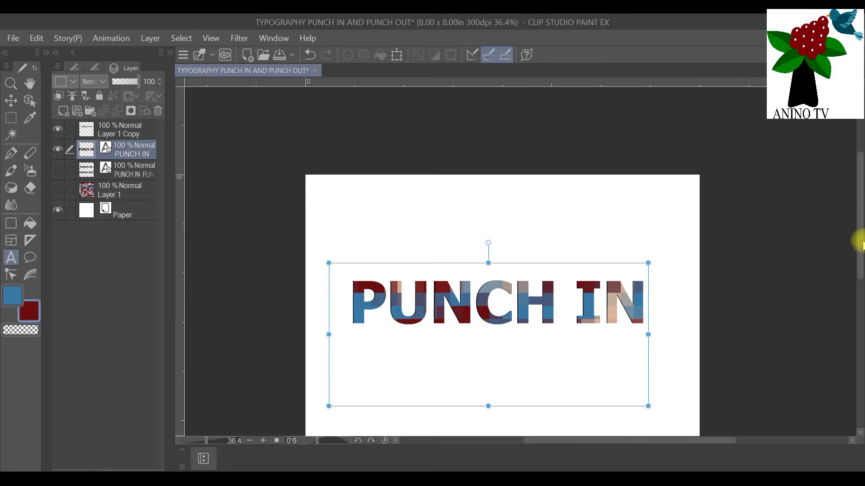
{"action": "left_click_drag", "start_coordinate": [857, 235], "coordinate": [859, 288]}
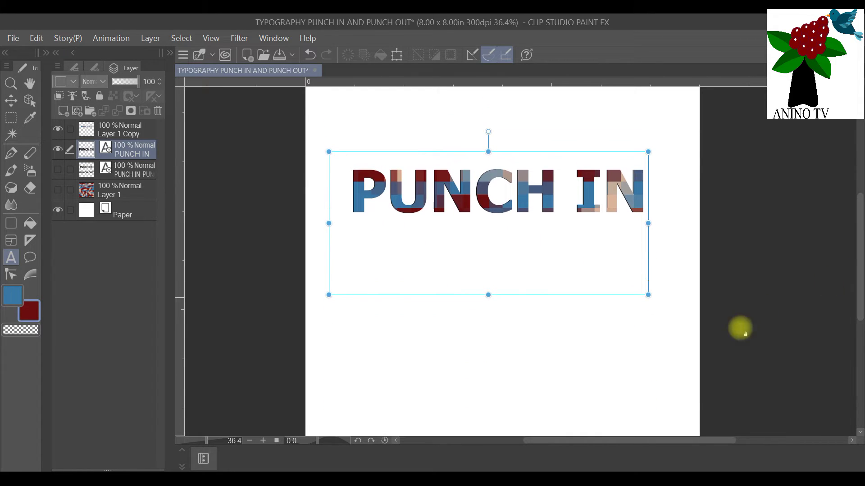
{"action": "scroll", "coordinate": [441, 182], "scroll_direction": "up", "scroll_amount": 1}
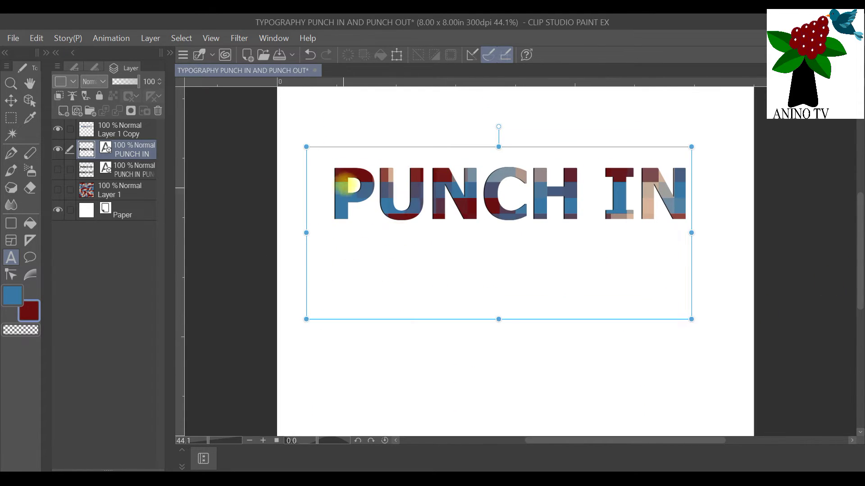
{"action": "scroll", "coordinate": [431, 176], "scroll_direction": "up", "scroll_amount": 1}
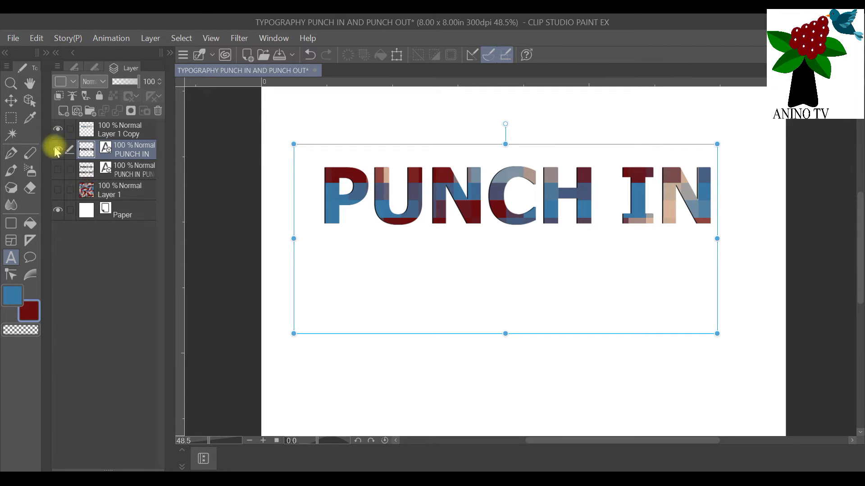
Step: Hide Layer 1 Copy and the PUNCH IN text layer so that only the white paper is shown
{"action": "left_click", "coordinate": [58, 129]}
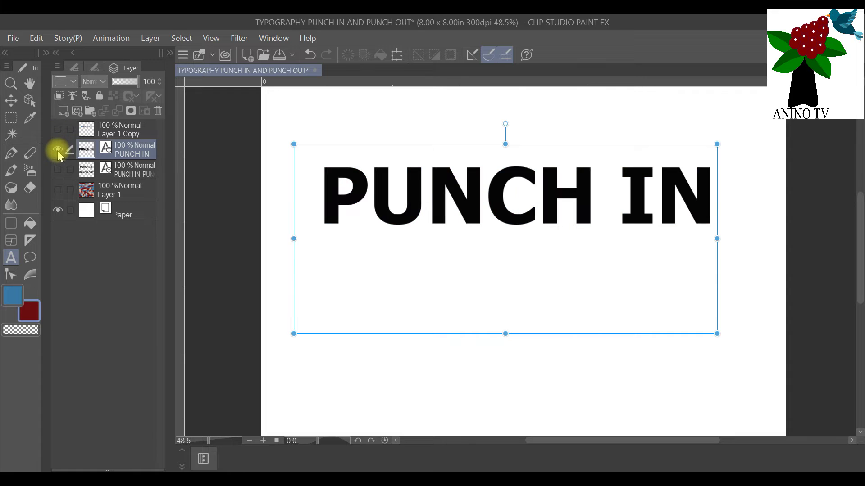
{"action": "left_click", "coordinate": [58, 150]}
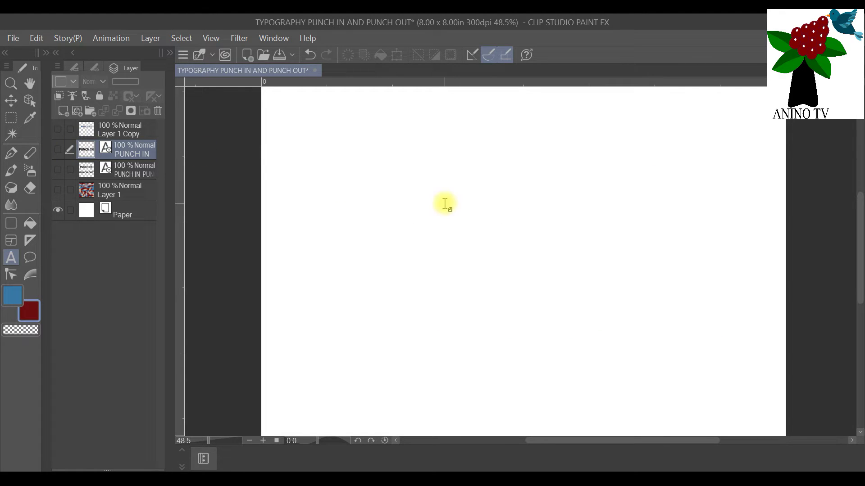
{"action": "scroll", "coordinate": [443, 203], "scroll_direction": "down", "scroll_amount": 2}
{"action": "scroll", "coordinate": [444, 203], "scroll_direction": "down", "scroll_amount": 1}
{"action": "scroll", "coordinate": [443, 203], "scroll_direction": "down", "scroll_amount": 1}
{"action": "scroll", "coordinate": [443, 203], "scroll_direction": "up", "scroll_amount": 1}
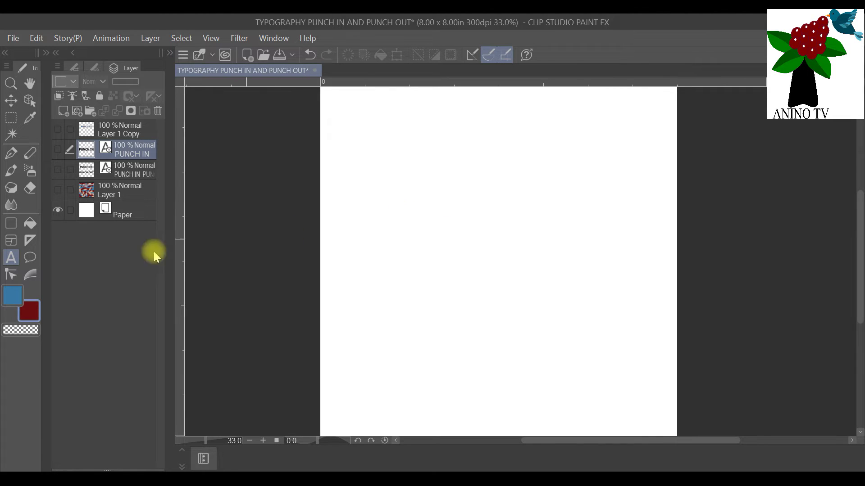
Step: Show the combined PUNCH IN and PUNCH OUT text layer and duplicate it
{"action": "left_click", "coordinate": [57, 169]}
{"action": "left_click", "coordinate": [126, 178]}
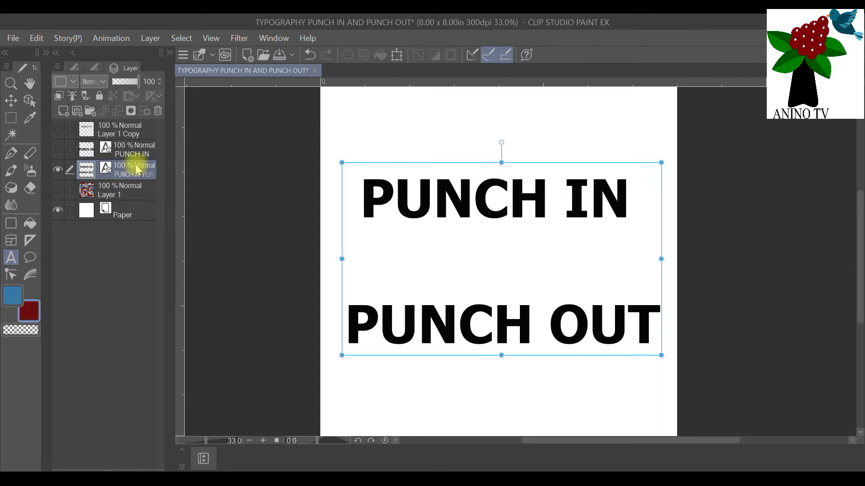
{"action": "right_click", "coordinate": [121, 170]}
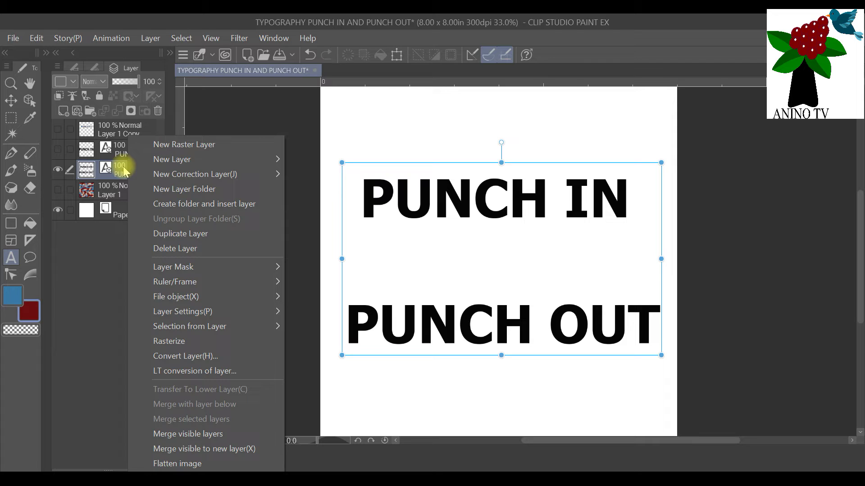
{"action": "left_click", "coordinate": [218, 239]}
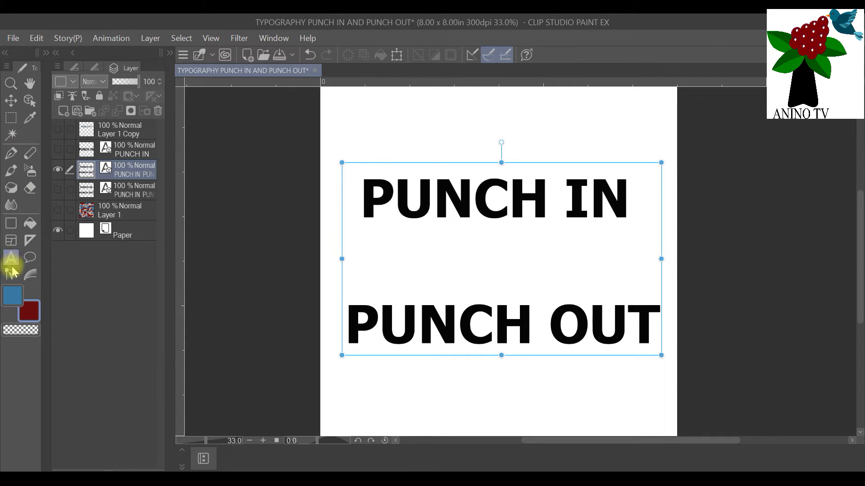
Step: Delete the PUNCH IN line from the duplicated text layer, keeping PUNCH OUT in place, and commit the edit
{"action": "left_click", "coordinate": [639, 191]}
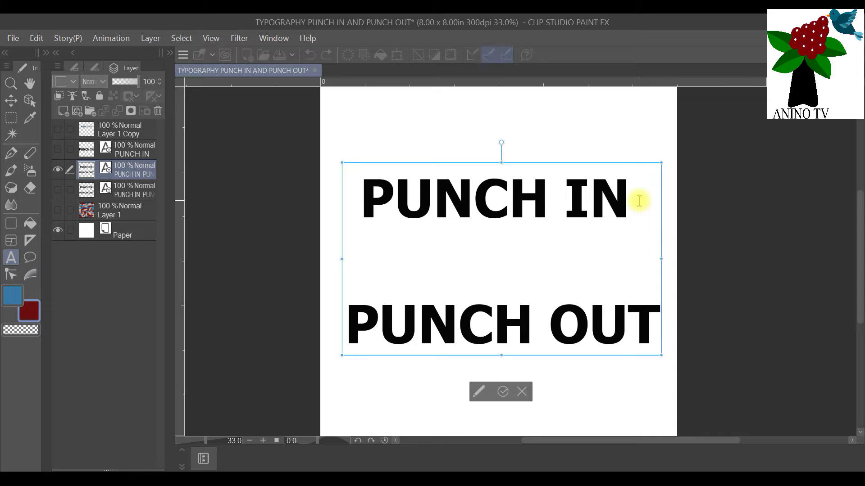
{"action": "left_click_drag", "start_coordinate": [638, 192], "coordinate": [349, 187]}
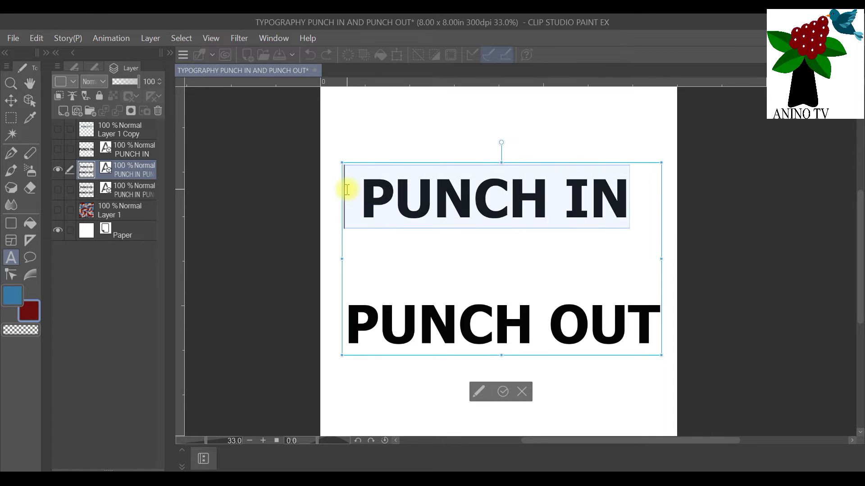
{"action": "key", "text": "BackSpace"}
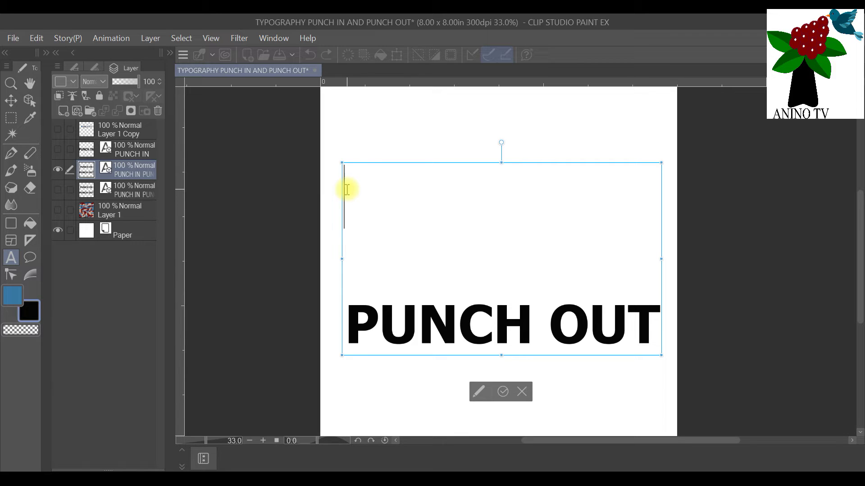
{"action": "left_click", "coordinate": [502, 391]}
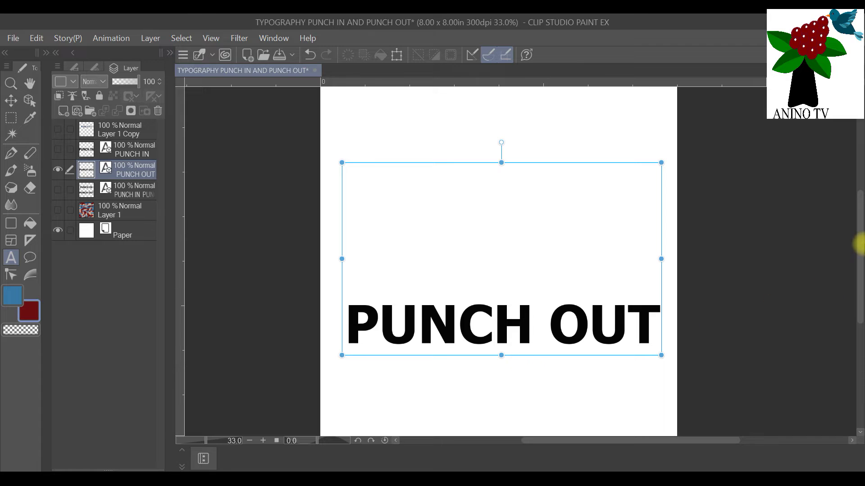
Step: Select all eight letters of PUNCH OUT together with the Auto select tool
{"action": "scroll", "coordinate": [859, 245], "scroll_direction": "down", "scroll_amount": 2}
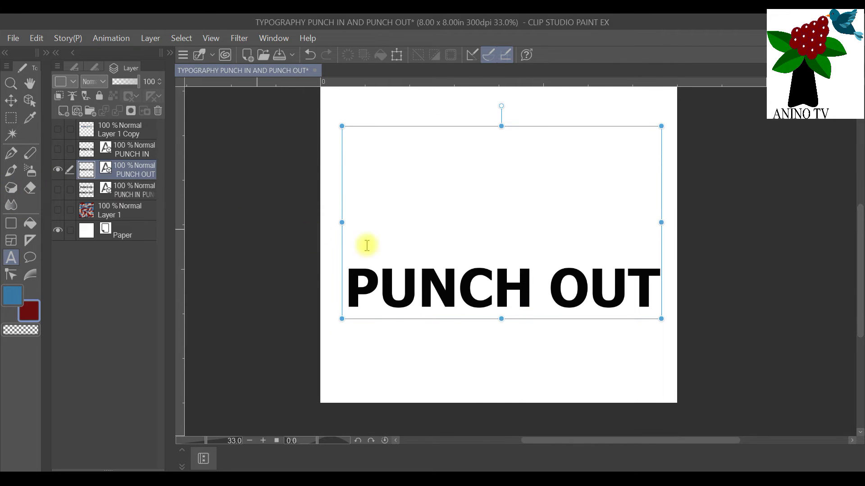
{"action": "left_click", "coordinate": [664, 345]}
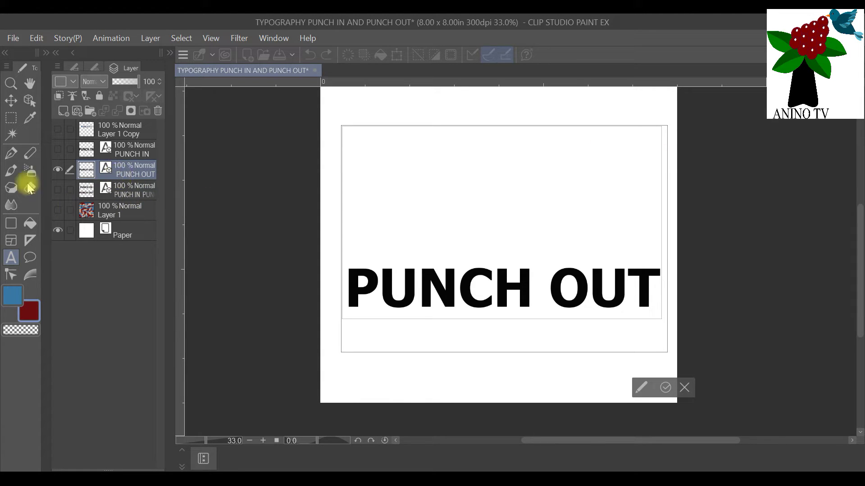
{"action": "left_click", "coordinate": [11, 143]}
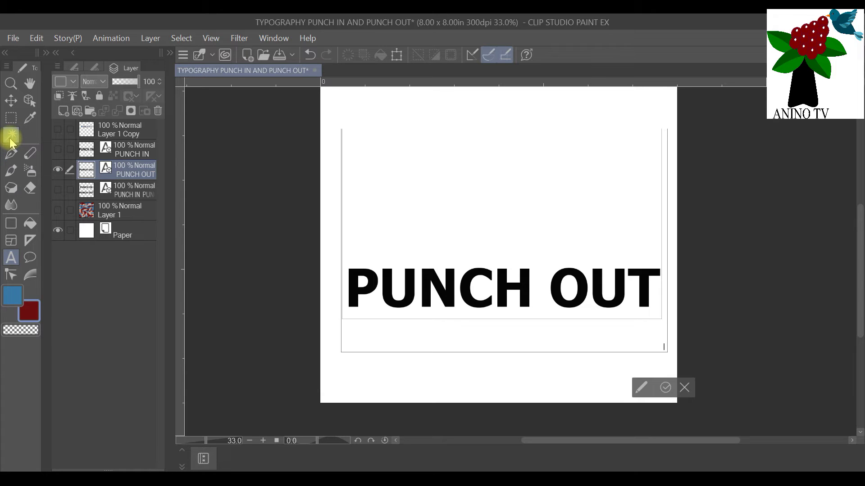
{"action": "scroll", "coordinate": [471, 360], "scroll_direction": "up", "scroll_amount": 1}
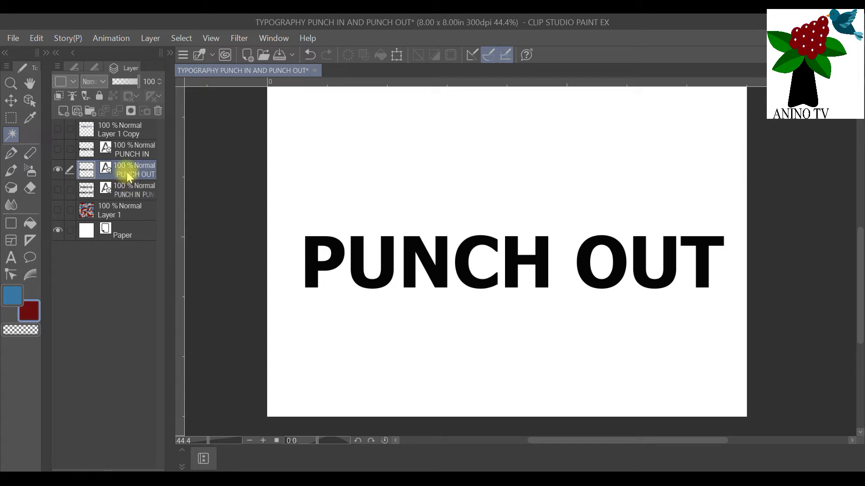
{"action": "left_click", "coordinate": [310, 253]}
{"action": "left_click", "coordinate": [355, 253], "text": "shift"}
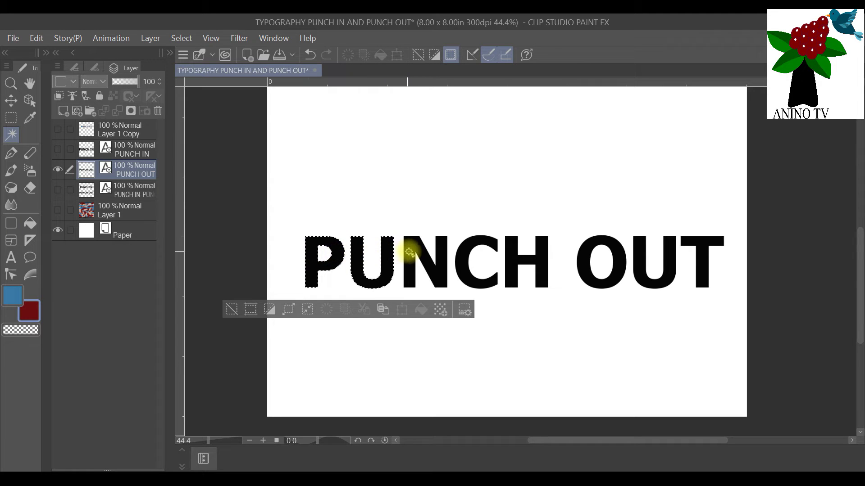
{"action": "left_click", "coordinate": [410, 253], "text": "shift"}
{"action": "scroll", "coordinate": [409, 252], "scroll_direction": "up", "scroll_amount": 2}
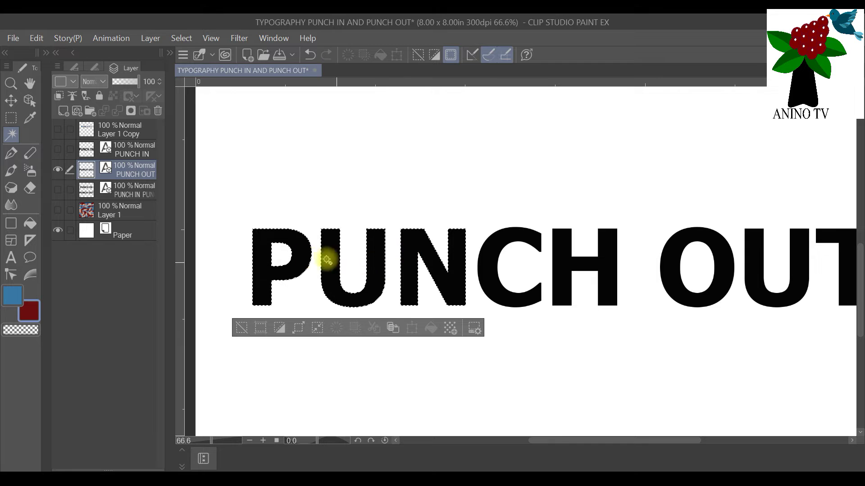
{"action": "left_click", "coordinate": [485, 261], "text": "shift"}
{"action": "left_click", "coordinate": [558, 257], "text": "shift"}
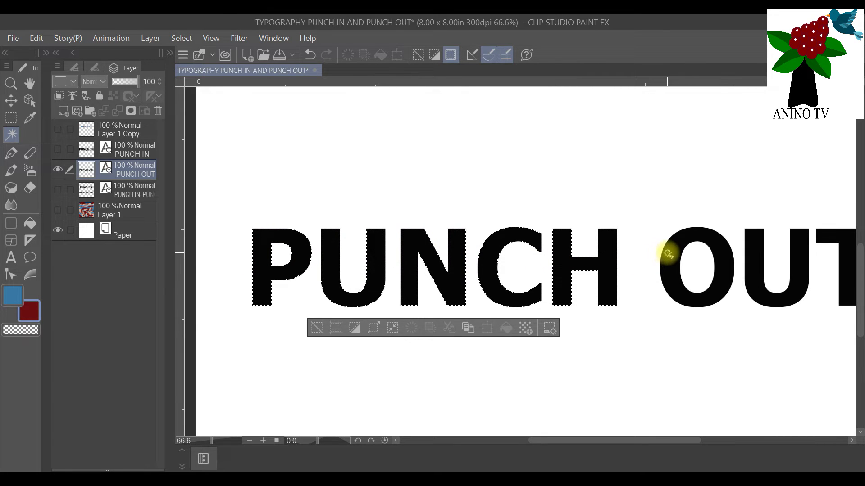
{"action": "left_click", "coordinate": [668, 253], "text": "shift"}
{"action": "left_click", "coordinate": [761, 251], "text": "shift"}
{"action": "left_click", "coordinate": [836, 236], "text": "shift"}
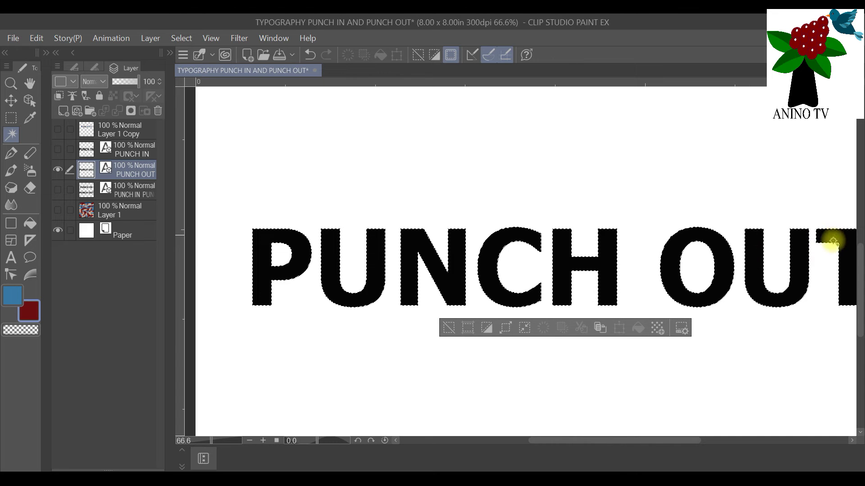
Step: Add a new raster layer above the PUNCH OUT text, paint the selected letters dark red with the Pen tool and deselect
{"action": "scroll", "coordinate": [729, 259], "scroll_direction": "down", "scroll_amount": 1}
{"action": "left_click_drag", "start_coordinate": [632, 441], "coordinate": [662, 440]}
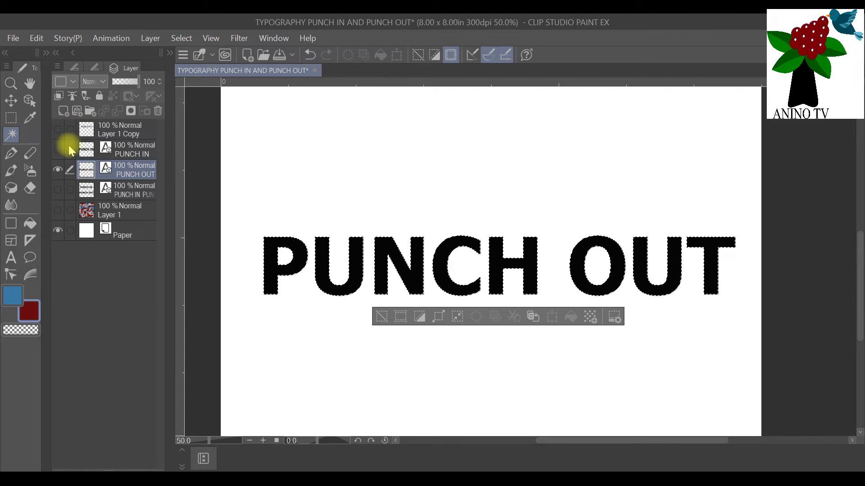
{"action": "left_click", "coordinate": [64, 111]}
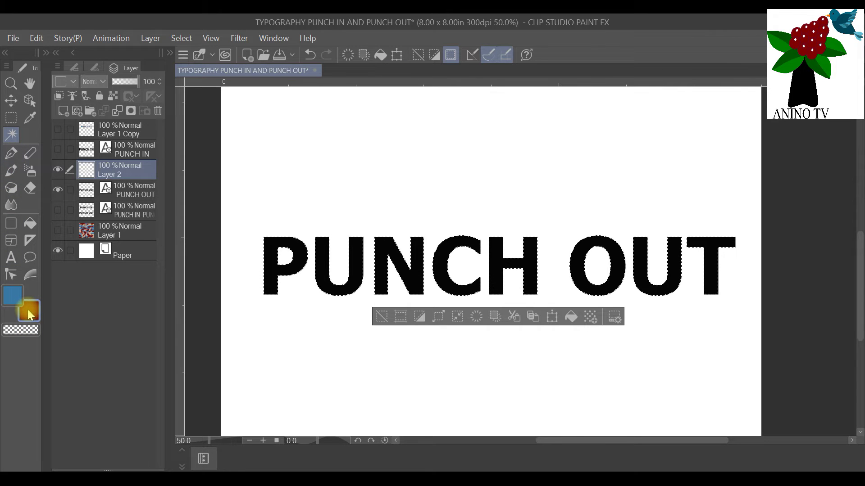
{"action": "left_click", "coordinate": [11, 154]}
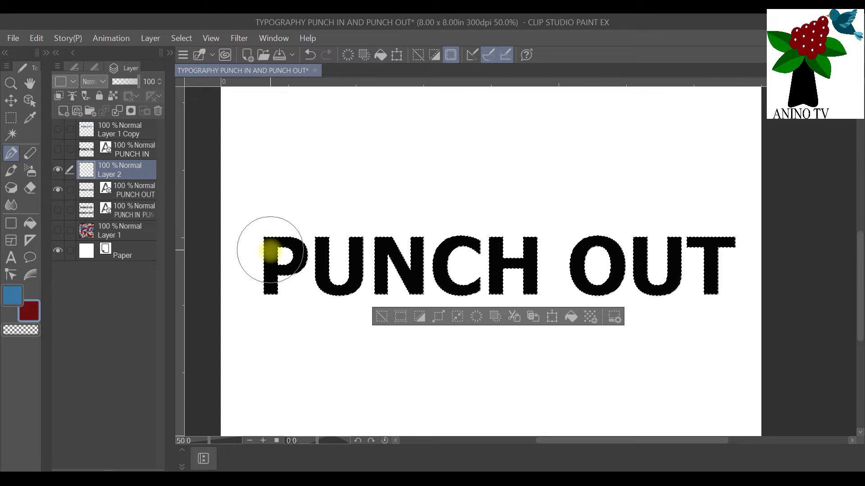
{"action": "left_click_drag", "start_coordinate": [316, 297], "coordinate": [380, 280]}
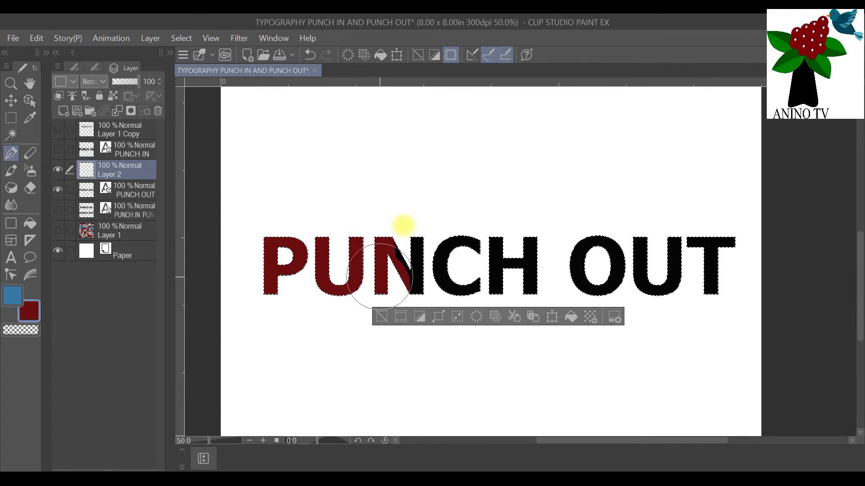
{"action": "mouse_move", "coordinate": [453, 230]}
{"action": "left_mouse_down"}
{"action": "mouse_move", "coordinate": [518, 208]}
{"action": "mouse_move", "coordinate": [579, 261]}
{"action": "mouse_move", "coordinate": [618, 318]}
{"action": "mouse_move", "coordinate": [705, 280]}
{"action": "mouse_move", "coordinate": [738, 295]}
{"action": "left_mouse_up"}
{"action": "left_click_drag", "start_coordinate": [695, 255], "coordinate": [726, 245]}
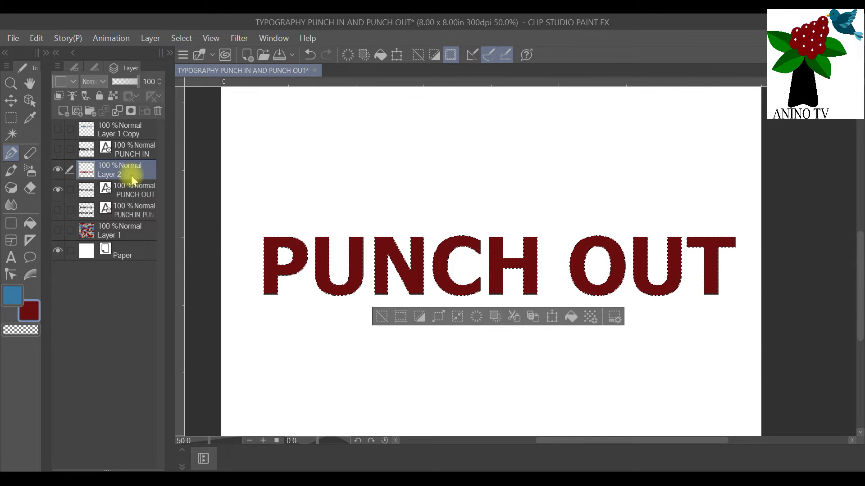
{"action": "left_click", "coordinate": [183, 38]}
{"action": "left_click", "coordinate": [198, 70]}
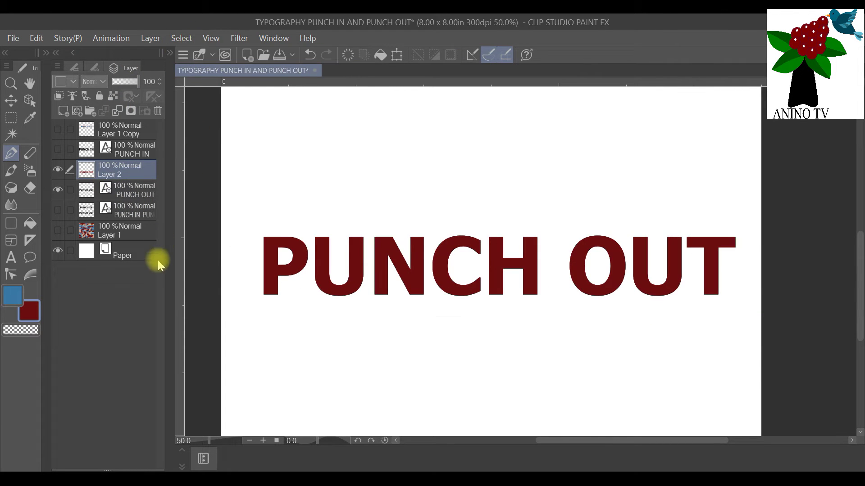
Step: Duplicate the PUNCH OUT text layer and hide the painted red Layer 2
{"action": "left_click", "coordinate": [126, 194]}
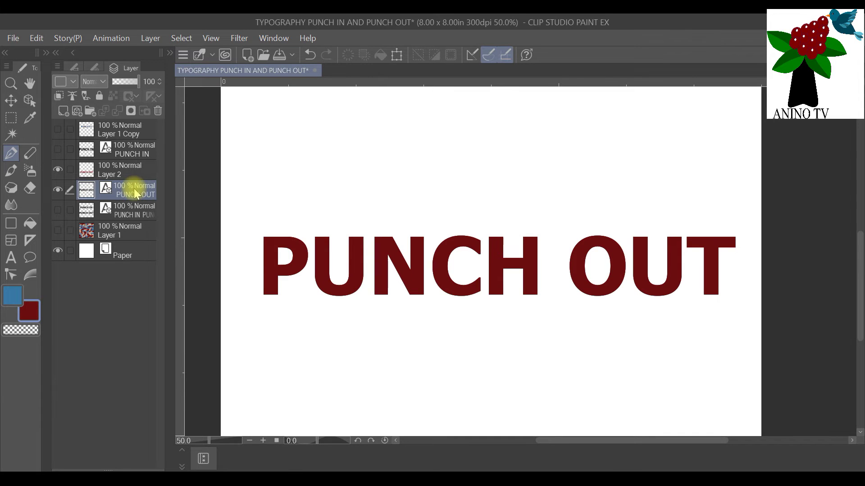
{"action": "right_click", "coordinate": [133, 188]}
{"action": "left_click", "coordinate": [185, 233]}
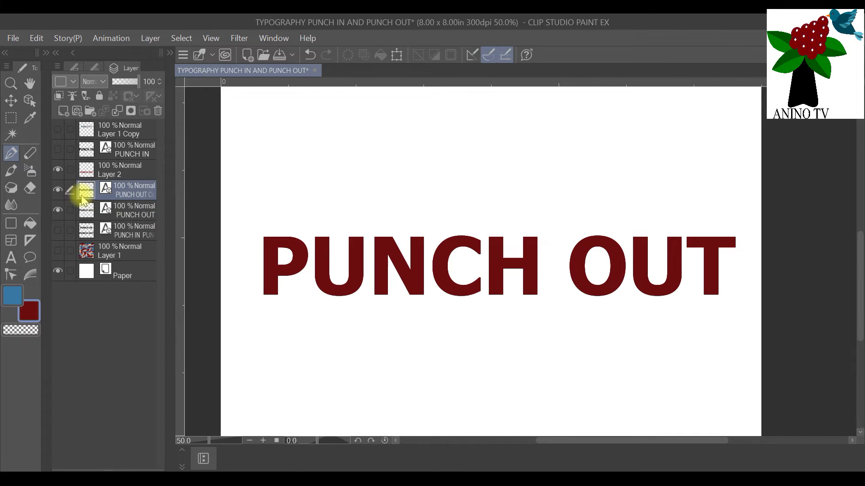
{"action": "left_click", "coordinate": [58, 169]}
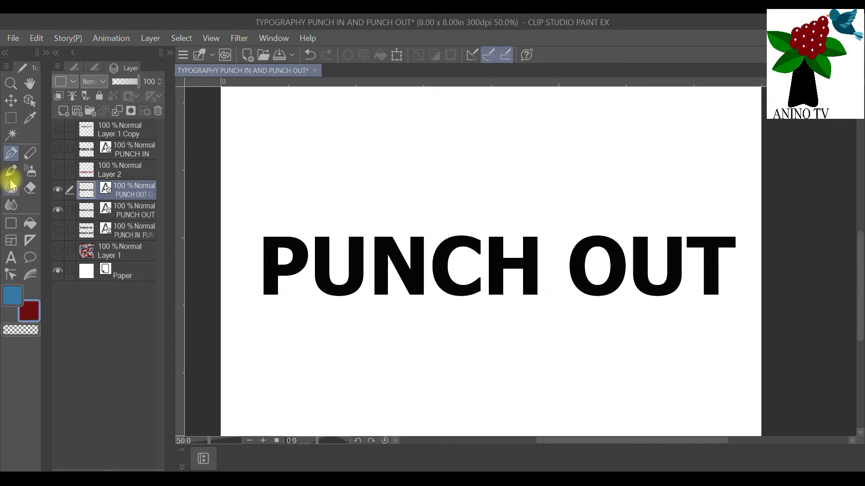
Step: Recolor all the PUNCH OUT text on the duplicated layer to gray 9C9C9C and commit the edit
{"action": "left_click", "coordinate": [11, 259]}
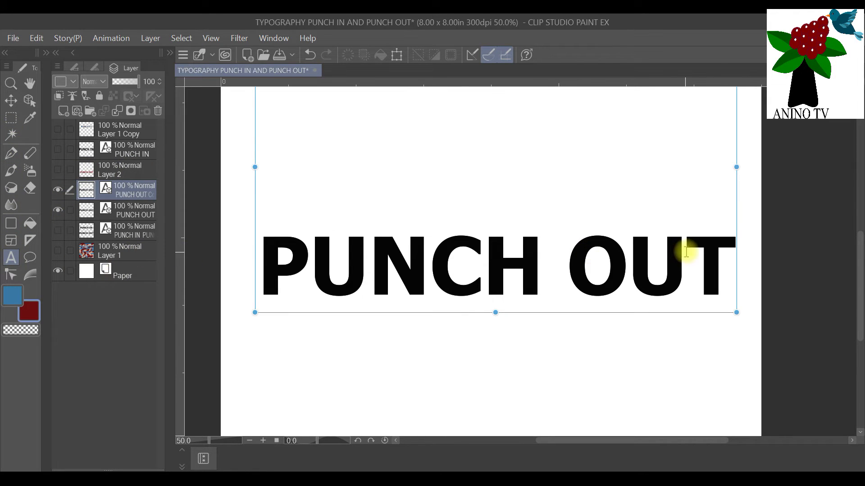
{"action": "left_click", "coordinate": [727, 251]}
{"action": "left_click_drag", "start_coordinate": [726, 251], "coordinate": [268, 265]}
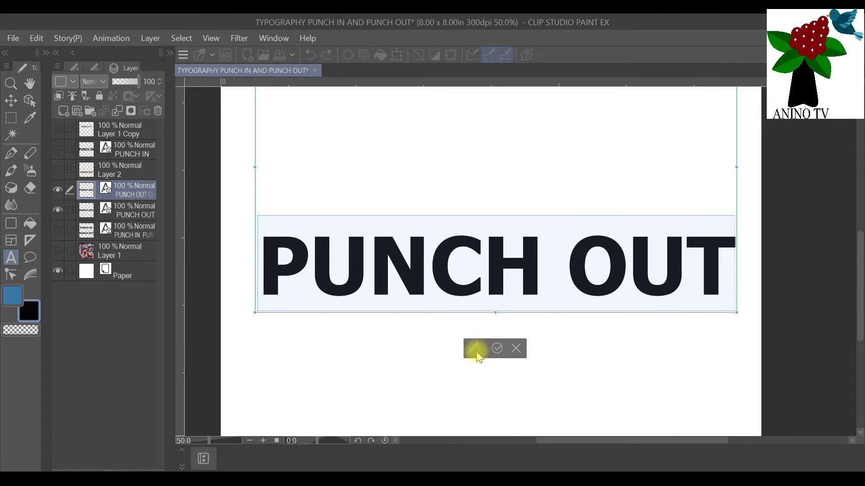
{"action": "left_click", "coordinate": [474, 349]}
{"action": "left_click", "coordinate": [265, 311]}
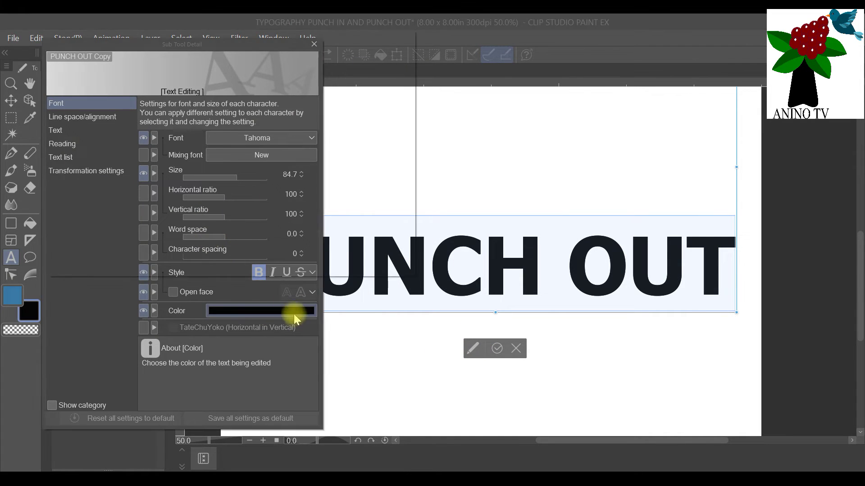
{"action": "left_click", "coordinate": [111, 106]}
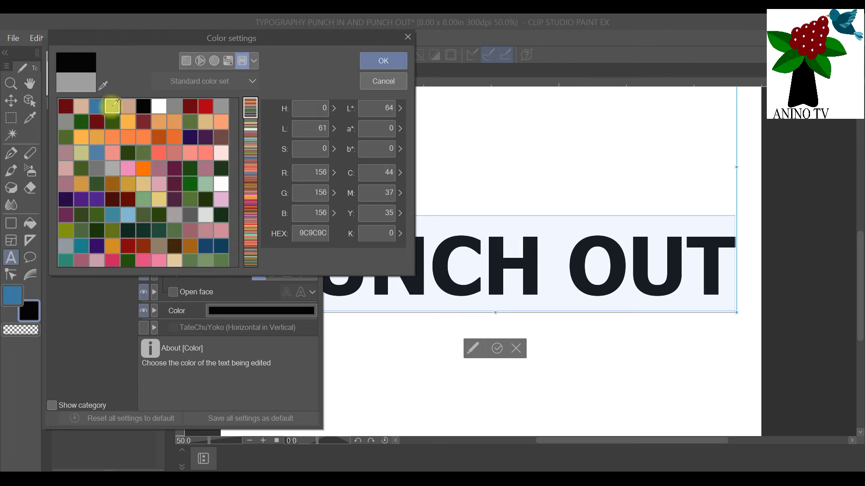
{"action": "left_click", "coordinate": [385, 62]}
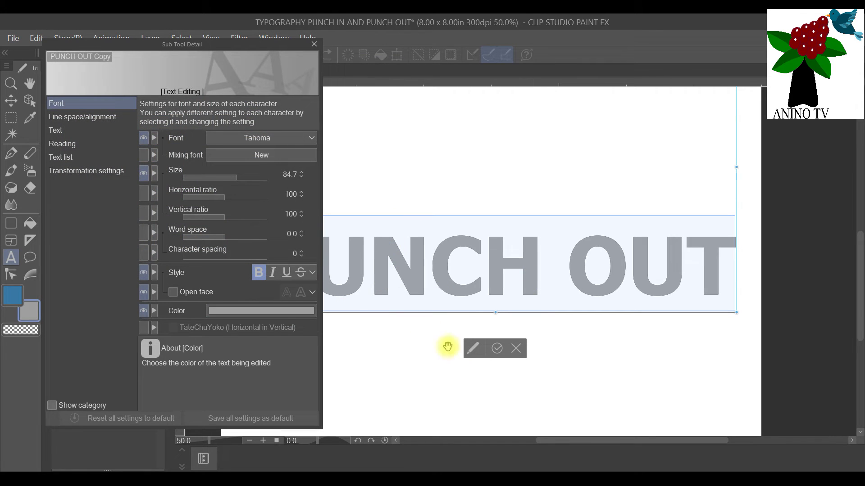
{"action": "left_click", "coordinate": [498, 348]}
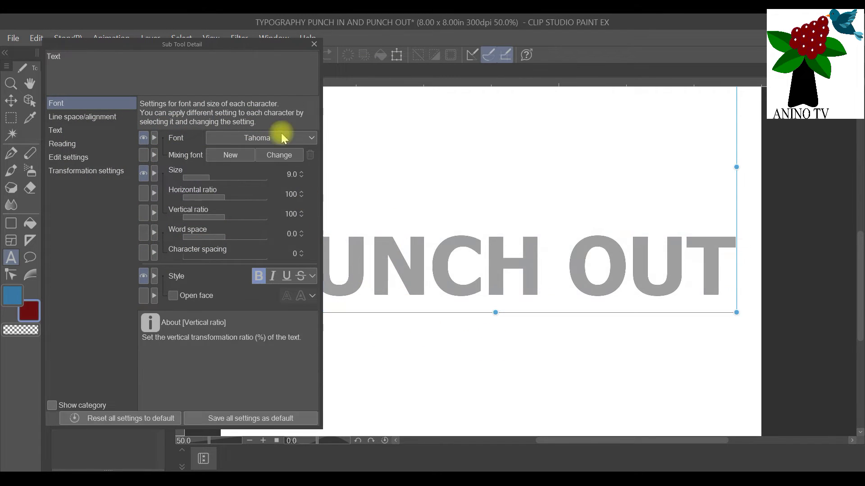
{"action": "left_click", "coordinate": [314, 43]}
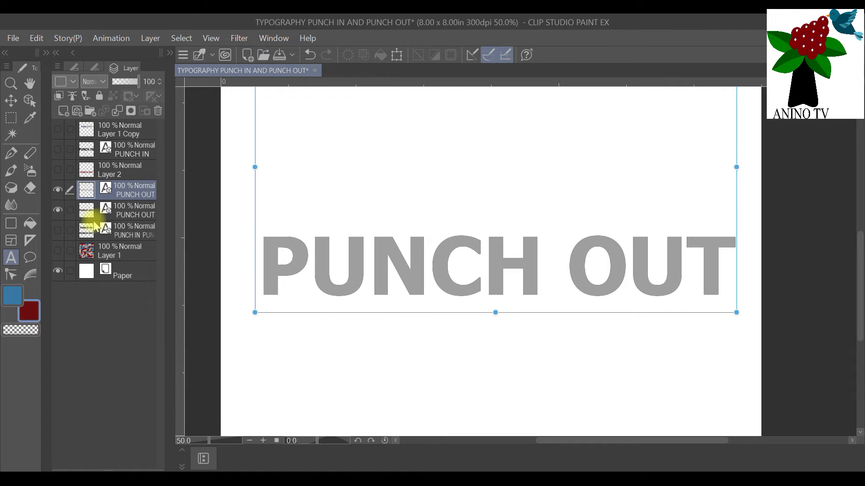
Step: Duplicate the black PUNCH OUT text layer and hide the gray copy
{"action": "left_click", "coordinate": [127, 209]}
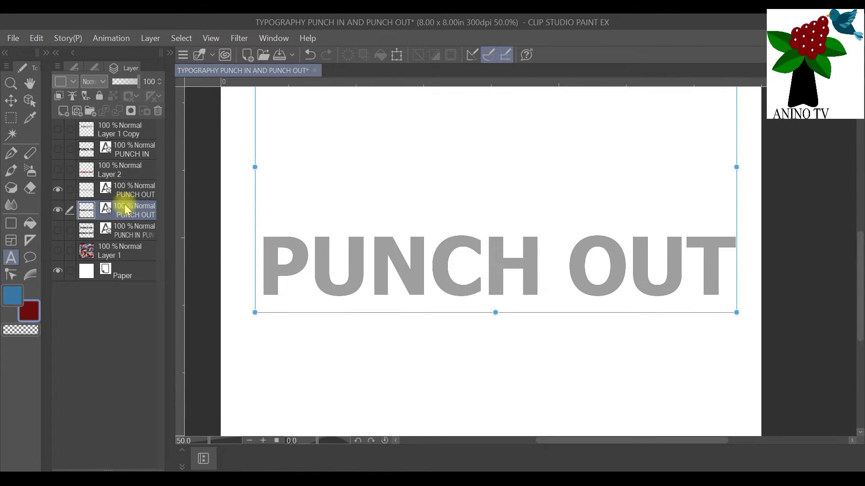
{"action": "right_click", "coordinate": [127, 209]}
{"action": "left_click", "coordinate": [192, 234]}
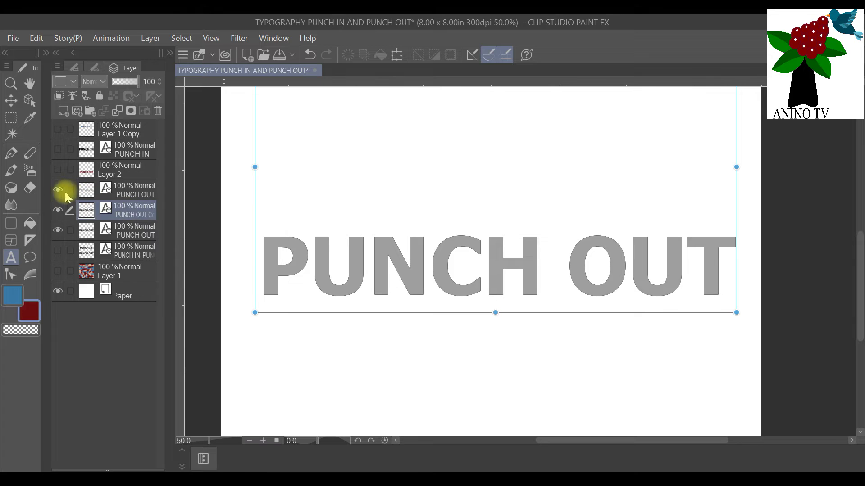
{"action": "left_click", "coordinate": [57, 190]}
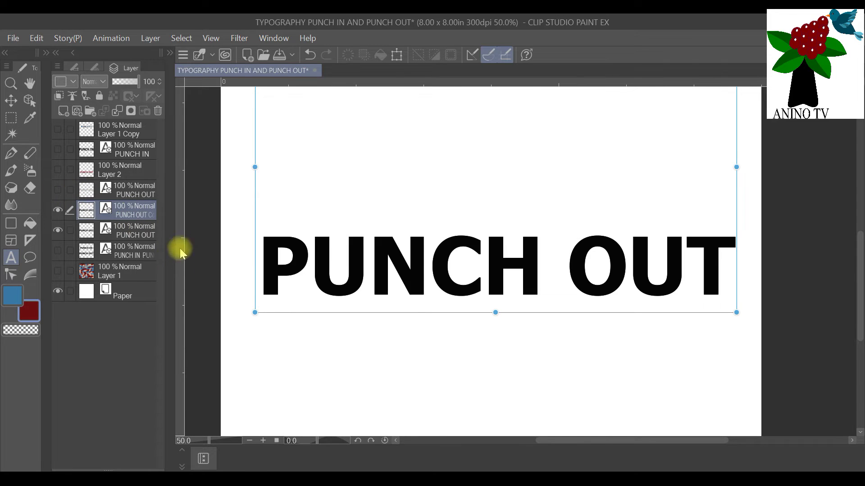
Step: Recolor all the PUNCH OUT text on the new duplicate to white and commit the edit
{"action": "left_click", "coordinate": [734, 263]}
{"action": "left_click_drag", "start_coordinate": [734, 262], "coordinate": [251, 265]}
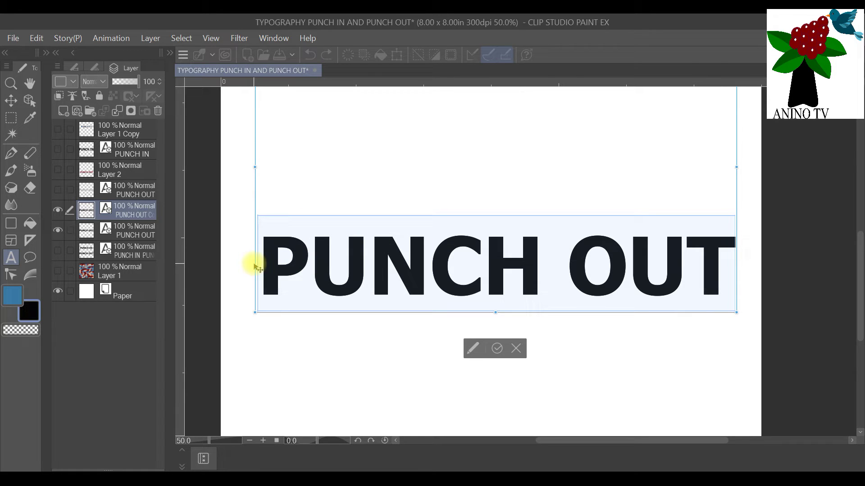
{"action": "left_click", "coordinate": [472, 349]}
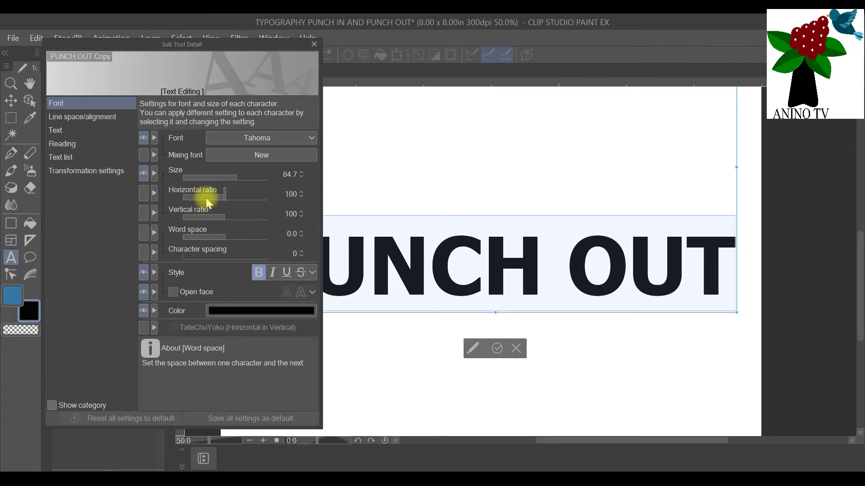
{"action": "left_click", "coordinate": [270, 311]}
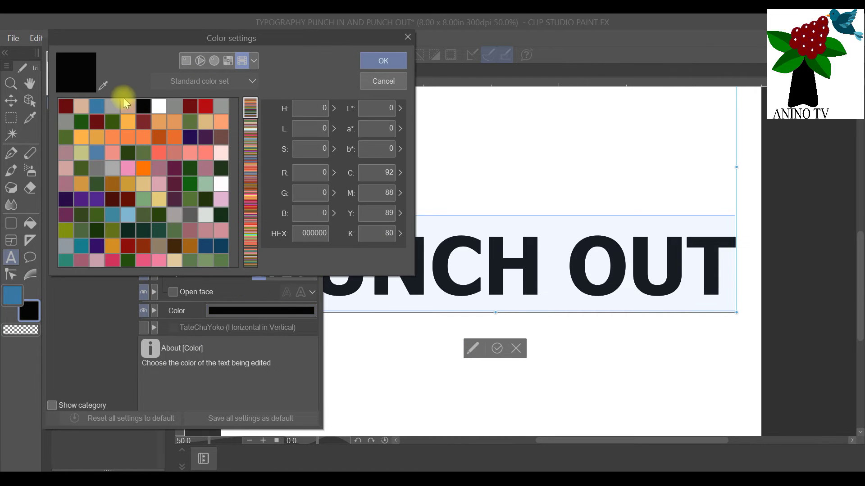
{"action": "left_click", "coordinate": [159, 106]}
{"action": "left_click", "coordinate": [383, 61]}
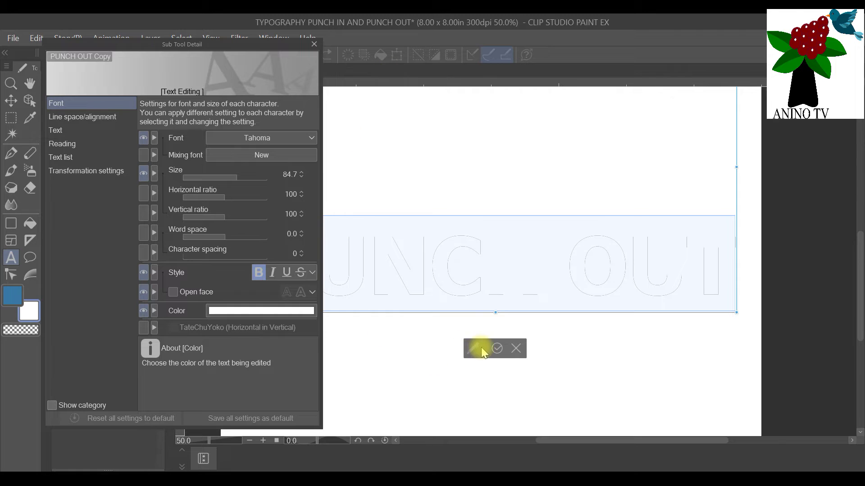
{"action": "left_click", "coordinate": [500, 350]}
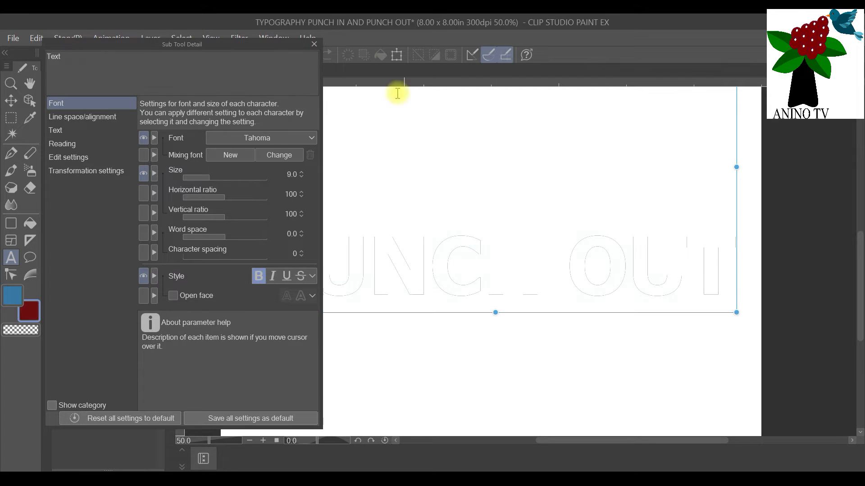
{"action": "left_click", "coordinate": [314, 44]}
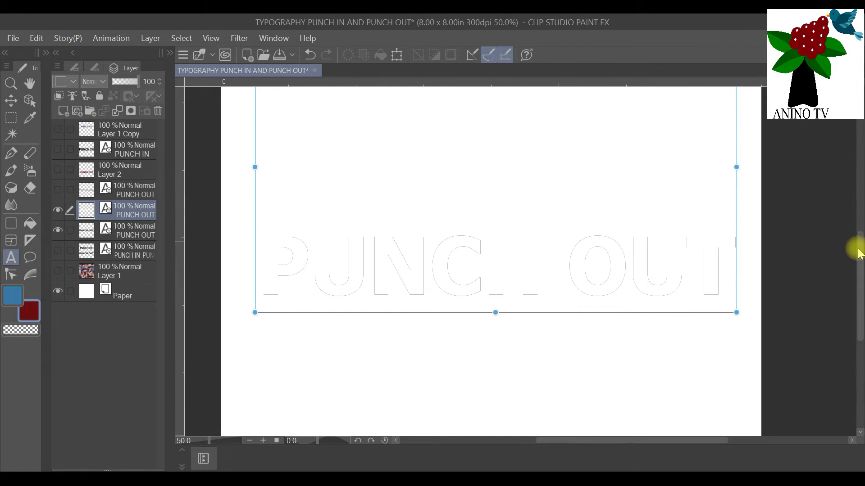
Step: Show the mosaic camouflage Layer 1 behind the white PUNCH OUT lettering
{"action": "mouse_move", "coordinate": [860, 247]}
{"action": "left_mouse_down"}
{"action": "mouse_move", "coordinate": [857, 229]}
{"action": "mouse_move", "coordinate": [857, 239]}
{"action": "left_mouse_up"}
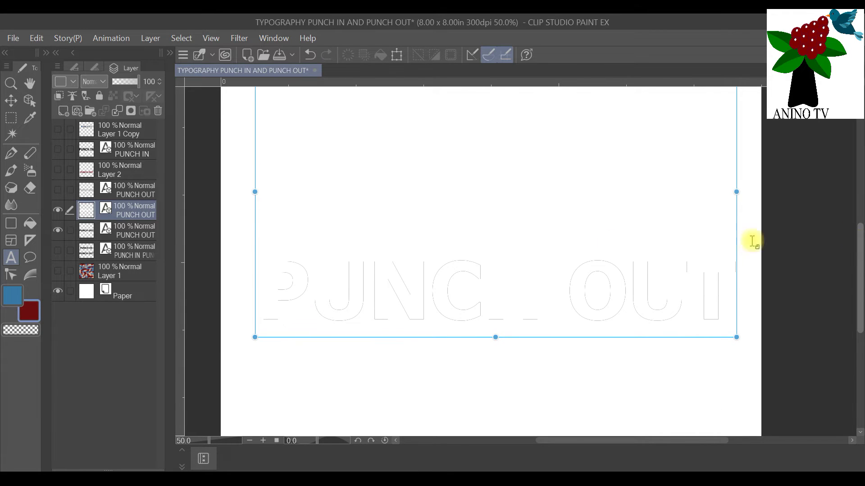
{"action": "left_click", "coordinate": [58, 271]}
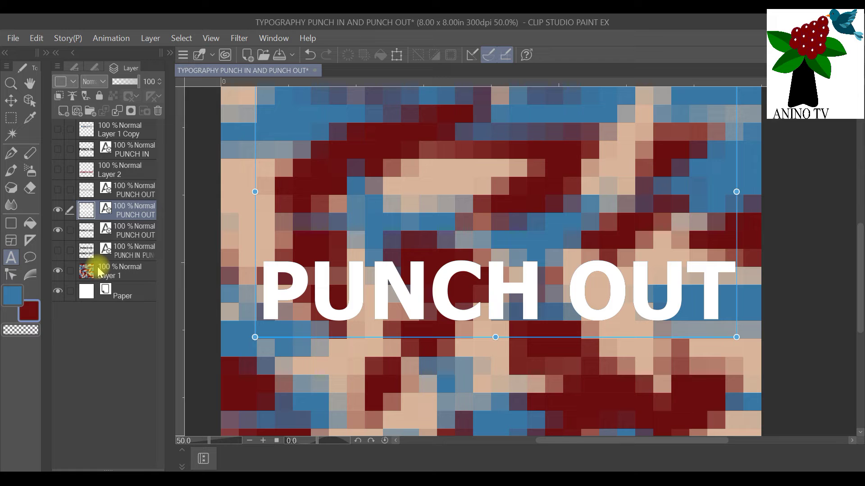
{"action": "scroll", "coordinate": [467, 245], "scroll_direction": "down", "scroll_amount": 3}
{"action": "scroll", "coordinate": [565, 200], "scroll_direction": "up", "scroll_amount": 2}
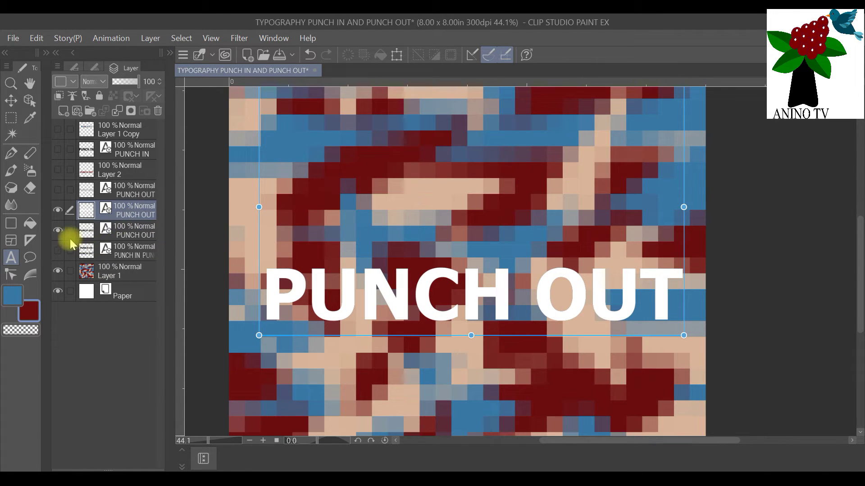
{"action": "scroll", "coordinate": [374, 252], "scroll_direction": "up", "scroll_amount": 1}
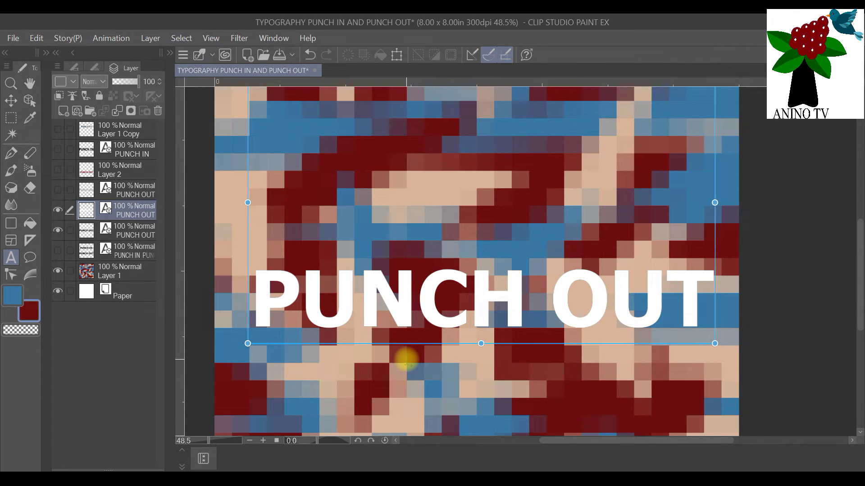
{"action": "scroll", "coordinate": [406, 358], "scroll_direction": "up", "scroll_amount": 1}
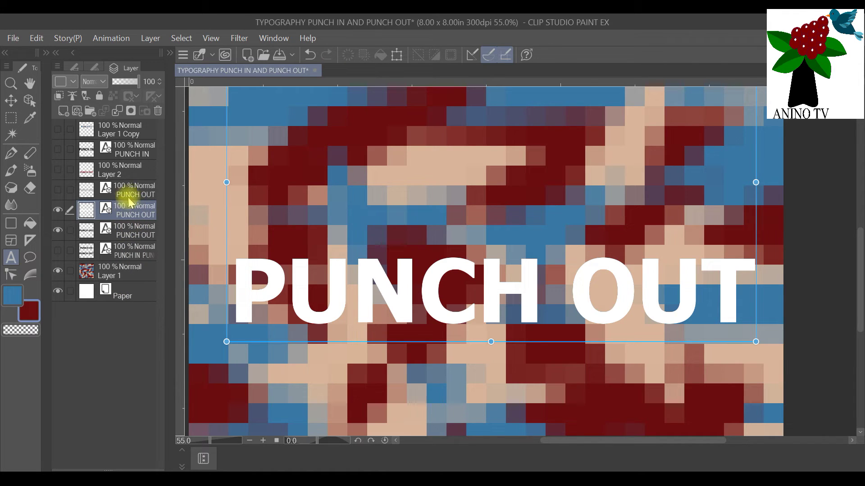
Step: Hide the black PUNCH OUT text layer and show the white, gray and dark red PUNCH OUT layers
{"action": "left_click", "coordinate": [60, 188]}
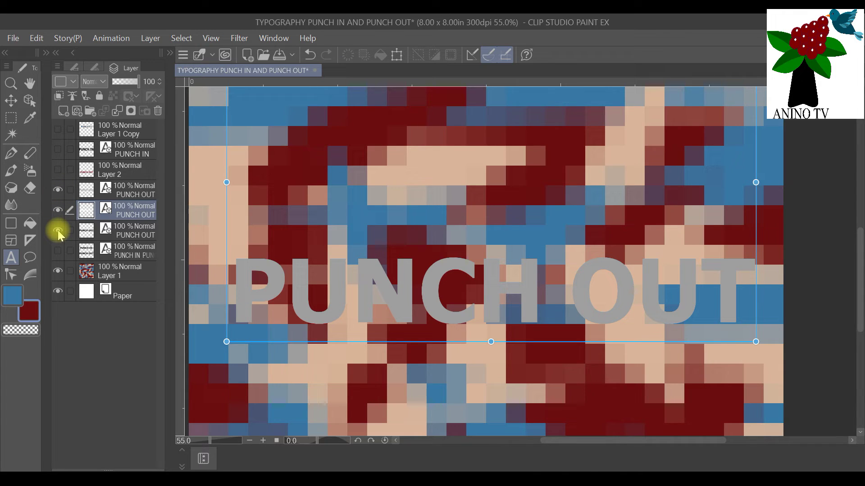
{"action": "left_click", "coordinate": [58, 210]}
{"action": "left_click", "coordinate": [58, 190]}
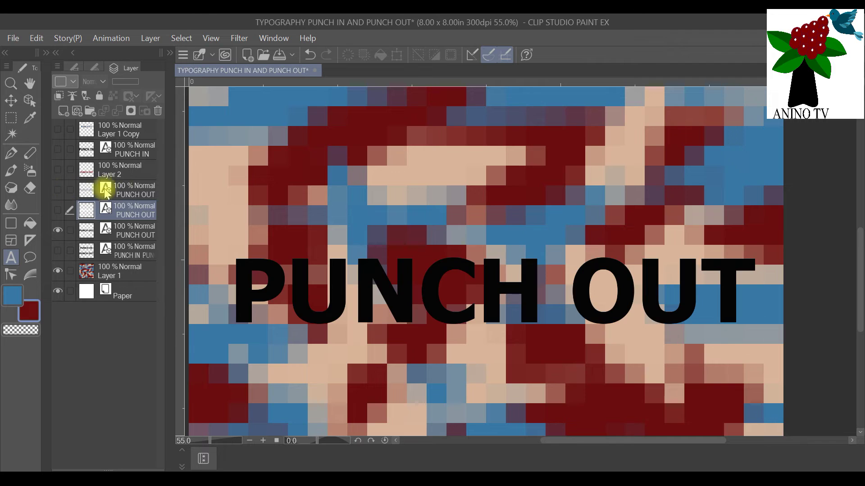
{"action": "left_click", "coordinate": [56, 230]}
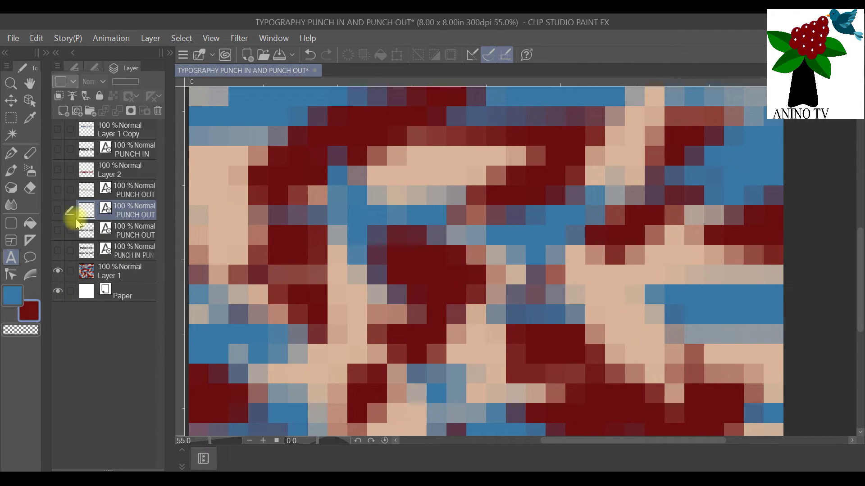
{"action": "left_click", "coordinate": [58, 210]}
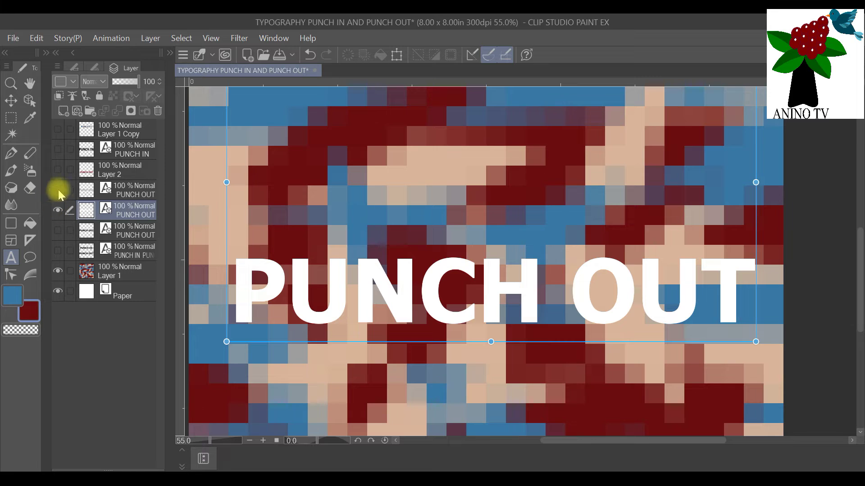
{"action": "left_click", "coordinate": [58, 190]}
{"action": "left_click", "coordinate": [57, 169]}
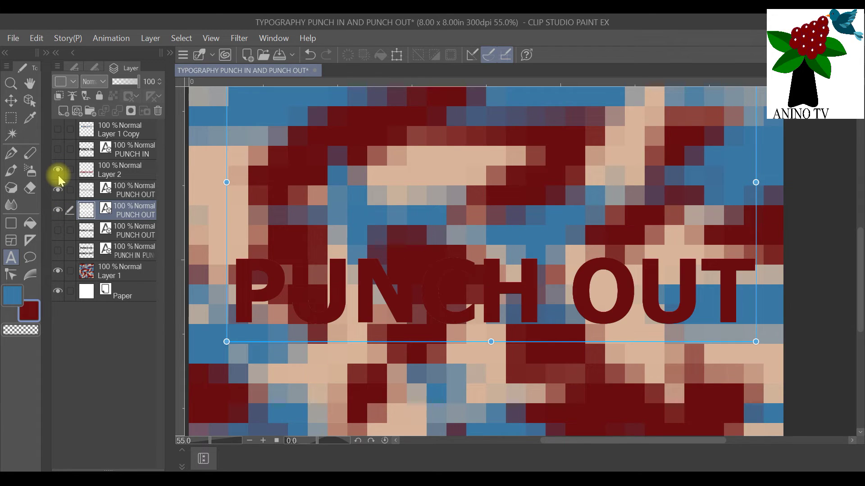
Step: Move the white PUNCH OUT text layer above the dark red Layer 2 and check the stacking by toggling its visibility
{"action": "left_click", "coordinate": [120, 175]}
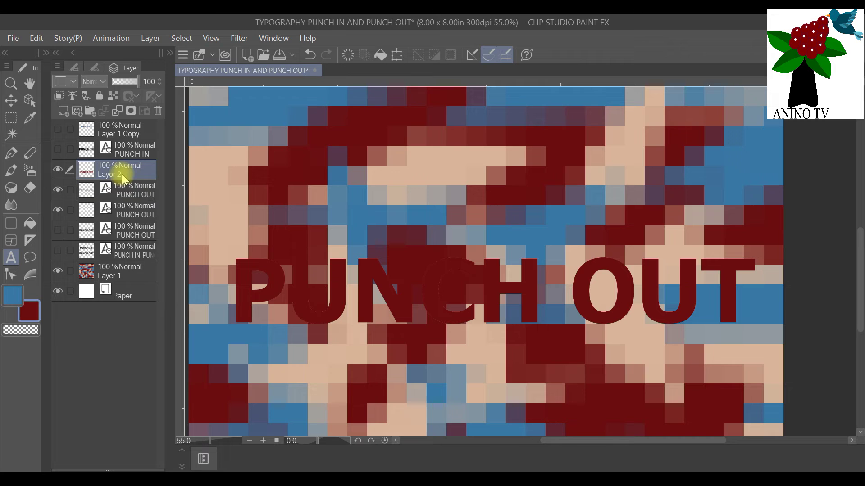
{"action": "left_click", "coordinate": [118, 214]}
{"action": "left_click_drag", "start_coordinate": [122, 217], "coordinate": [125, 167]}
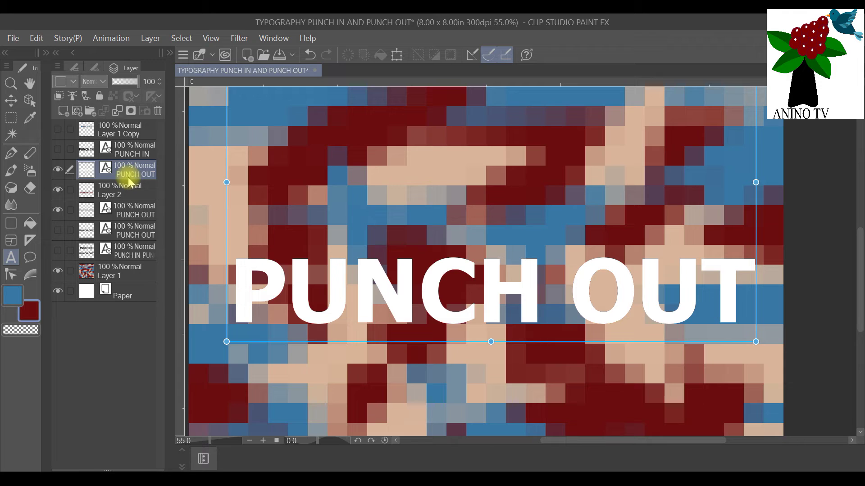
{"action": "left_click", "coordinate": [131, 190]}
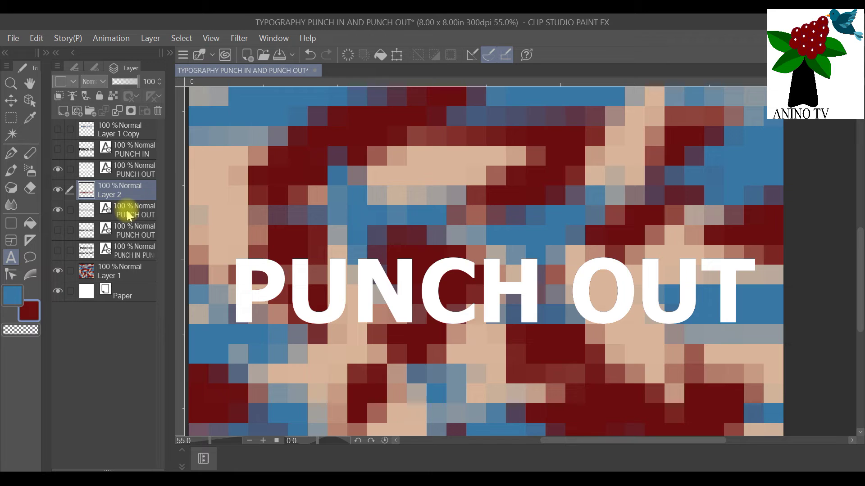
{"action": "left_click", "coordinate": [57, 169]}
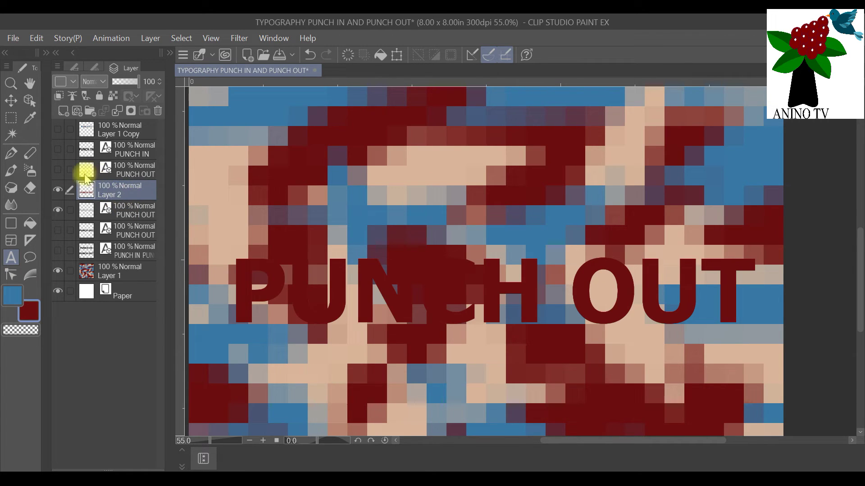
{"action": "left_click", "coordinate": [58, 169]}
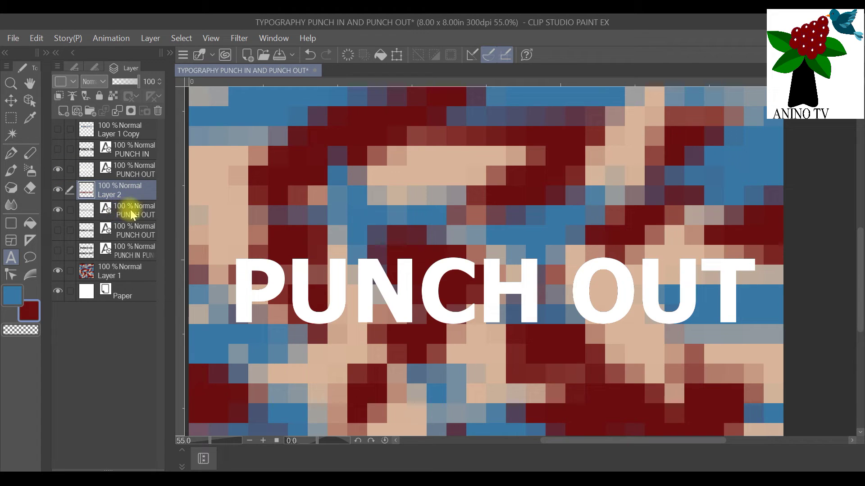
Step: Hide the white PUNCH OUT layer and the dark red Layer 2, and rasterize the gray PUNCH OUT text layer
{"action": "left_click", "coordinate": [58, 189]}
{"action": "left_click", "coordinate": [58, 170]}
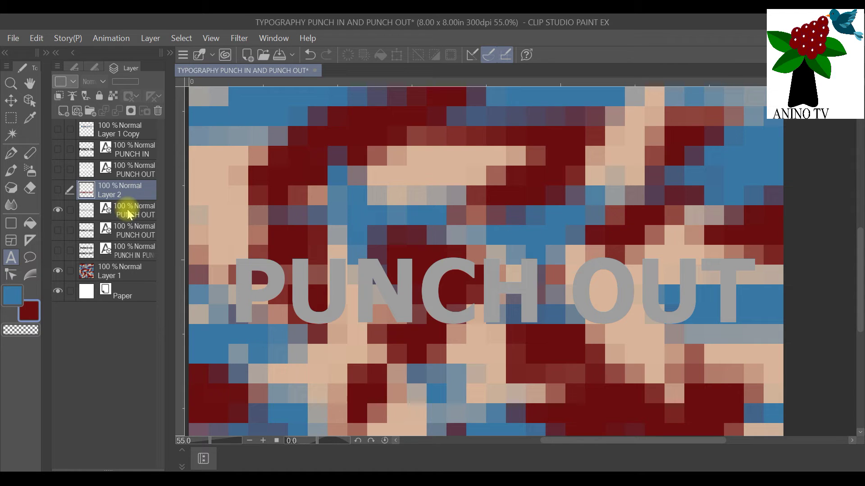
{"action": "left_click", "coordinate": [134, 214]}
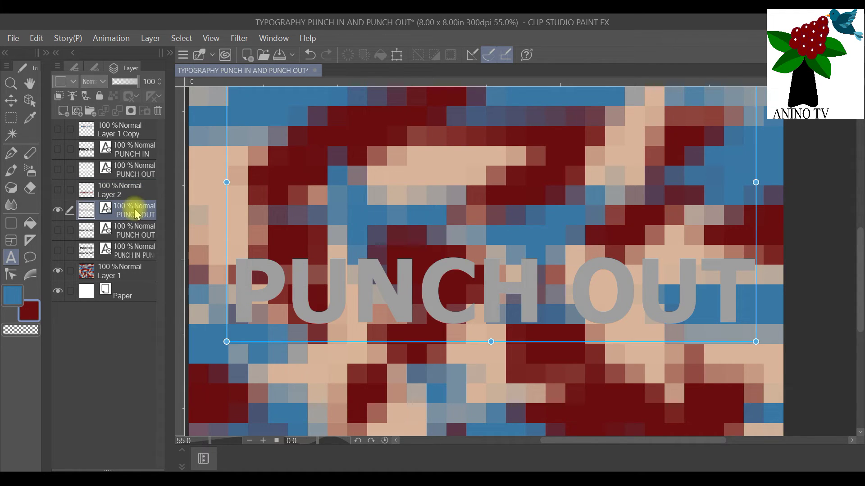
{"action": "right_click", "coordinate": [134, 210]}
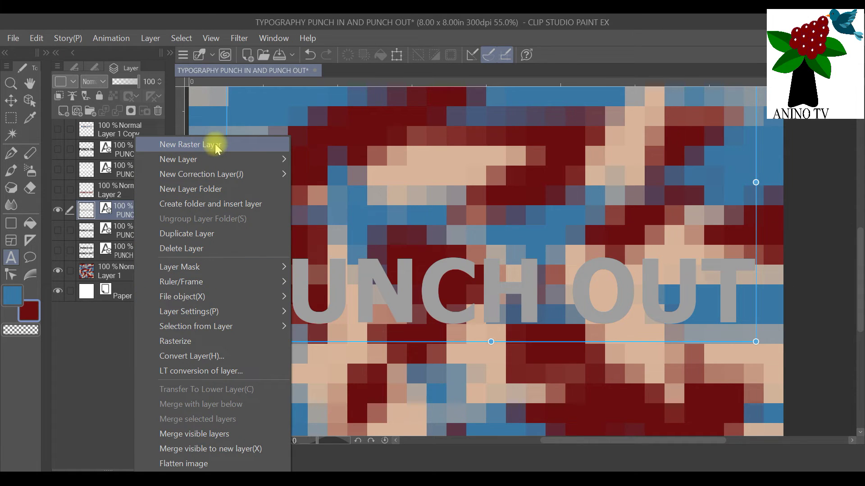
{"action": "left_click", "coordinate": [219, 343]}
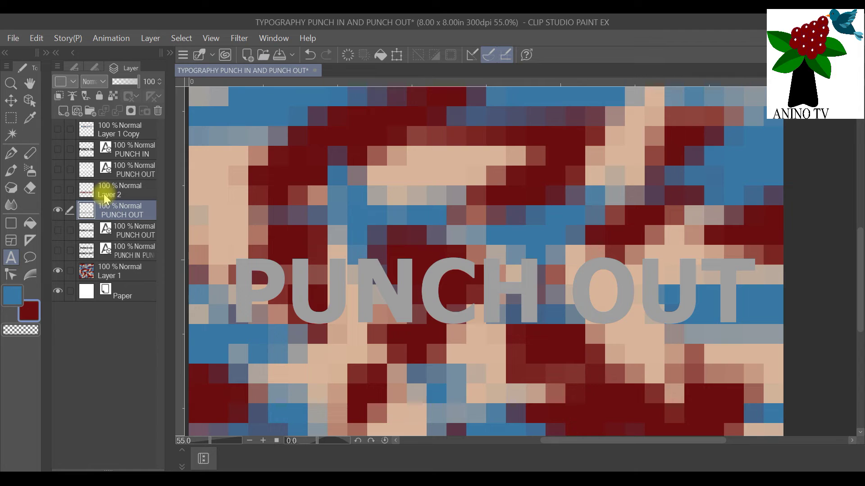
Step: Show the white PUNCH OUT text layer above the gray lettering and make it the active layer
{"action": "left_click", "coordinate": [58, 170]}
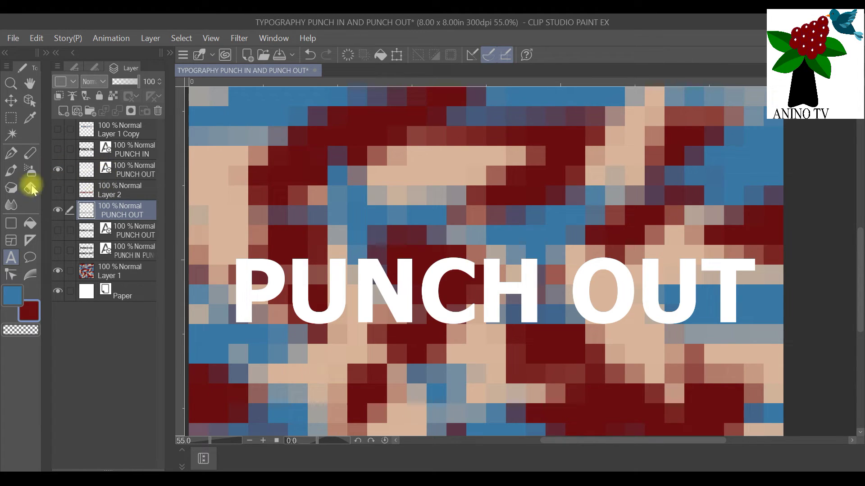
{"action": "left_click", "coordinate": [134, 169]}
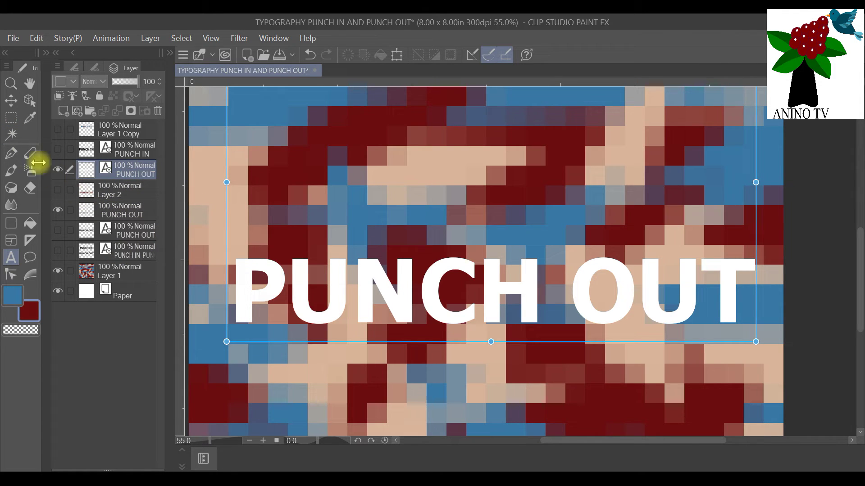
{"action": "left_click", "coordinate": [12, 136]}
{"action": "left_click", "coordinate": [241, 289]}
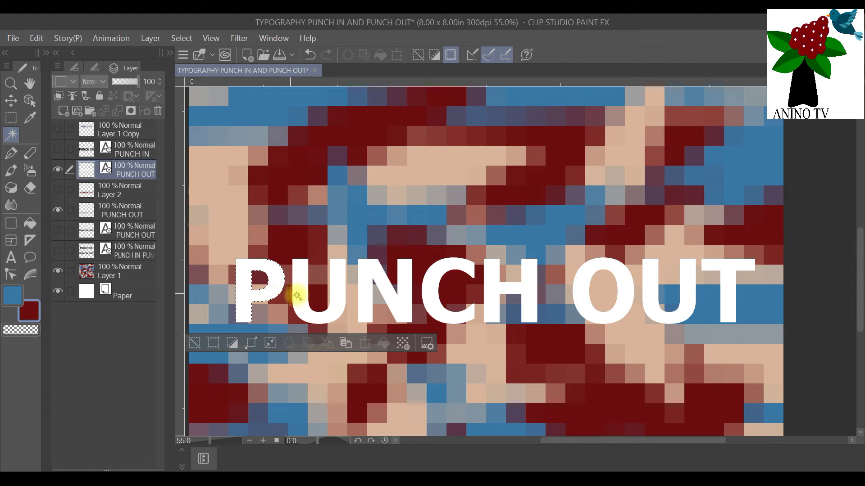
{"action": "left_click", "coordinate": [182, 38]}
{"action": "left_click", "coordinate": [200, 53]}
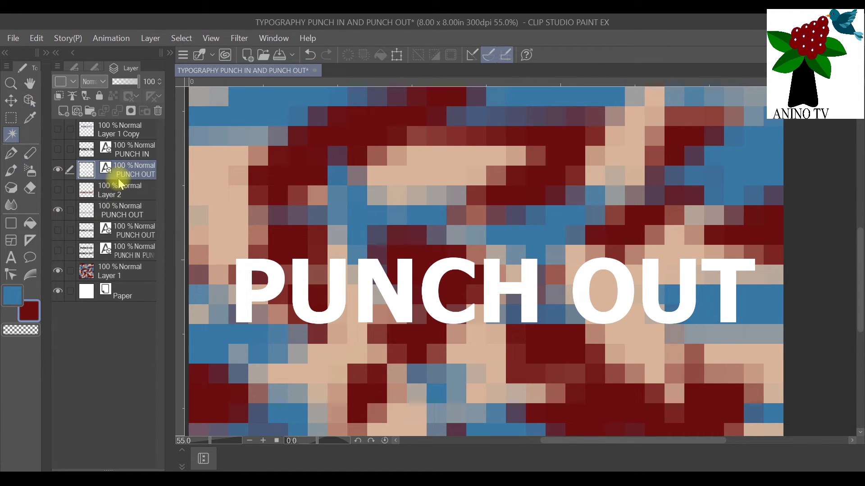
Step: Show the dark red Layer 2 and move the gray PUNCH OUT layer above it, offset slightly left of the white lettering
{"action": "left_click", "coordinate": [57, 190]}
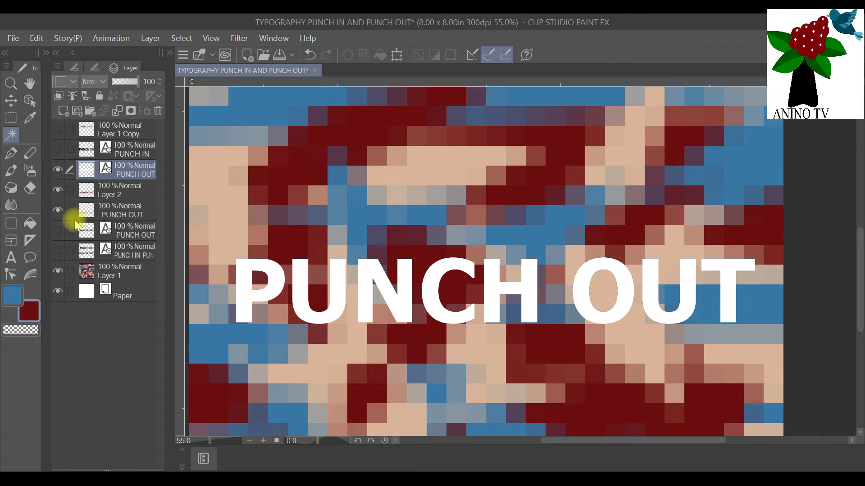
{"action": "left_click", "coordinate": [29, 101]}
{"action": "left_click", "coordinate": [72, 65]}
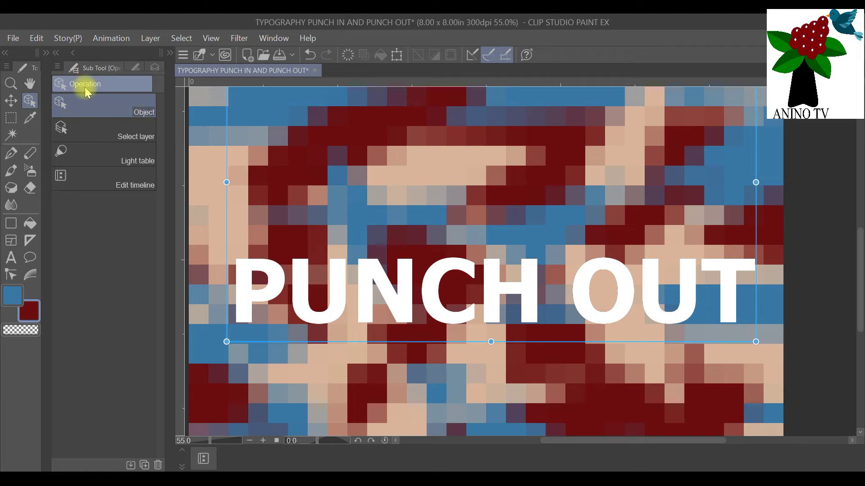
{"action": "left_click", "coordinate": [155, 68]}
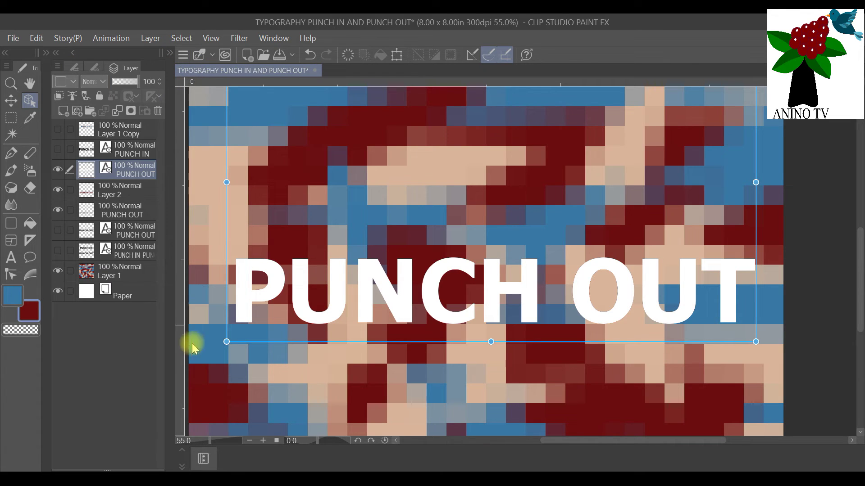
{"action": "left_click", "coordinate": [120, 211]}
{"action": "left_click_drag", "start_coordinate": [126, 209], "coordinate": [126, 187]}
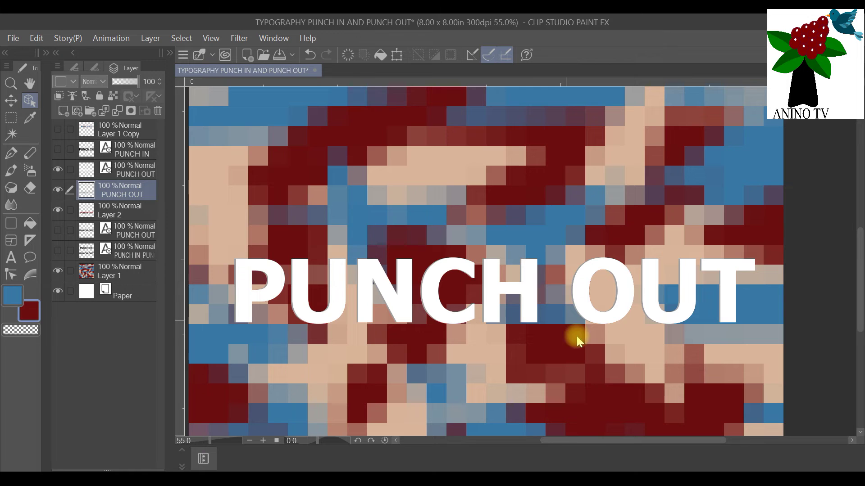
Step: Examine the gray offset edge around the white PUNCH OUT letters up close and across the whole line
{"action": "scroll", "coordinate": [496, 323], "scroll_direction": "up", "scroll_amount": 8}
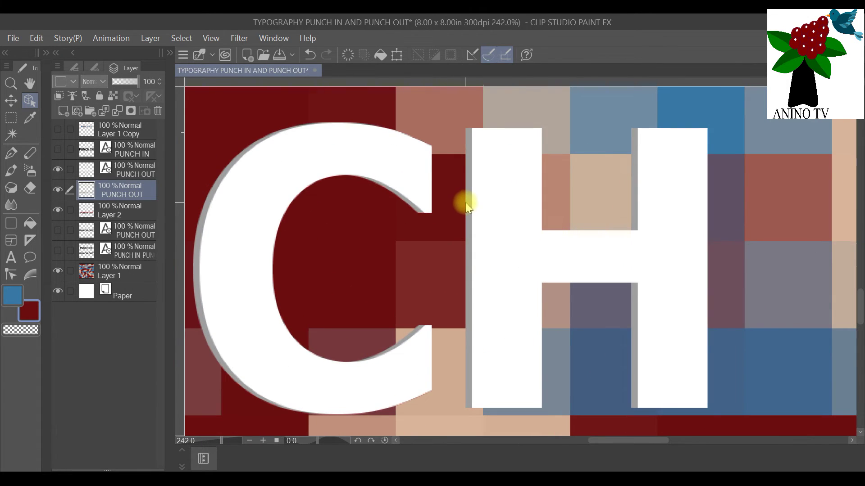
{"action": "scroll", "coordinate": [465, 202], "scroll_direction": "down", "scroll_amount": 5}
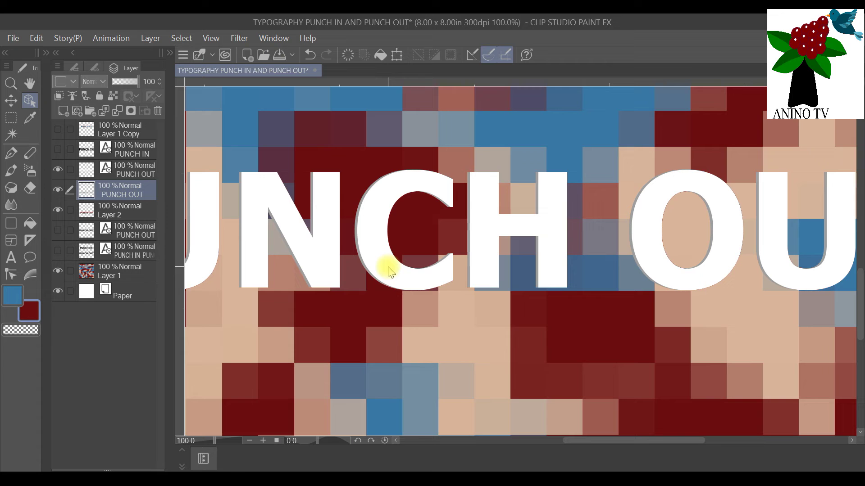
{"action": "scroll", "coordinate": [540, 314], "scroll_direction": "down", "scroll_amount": 2}
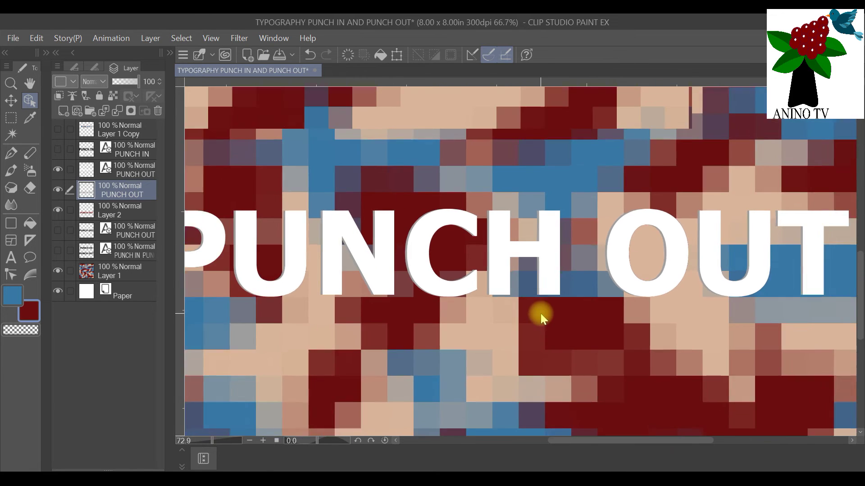
{"action": "scroll", "coordinate": [538, 309], "scroll_direction": "down", "scroll_amount": 2}
{"action": "scroll", "coordinate": [332, 192], "scroll_direction": "up", "scroll_amount": 1}
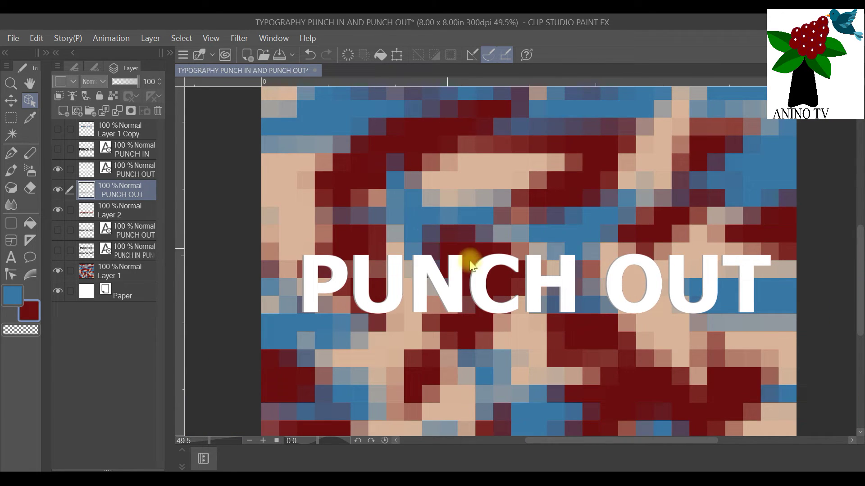
{"action": "scroll", "coordinate": [475, 266], "scroll_direction": "up", "scroll_amount": 1}
{"action": "scroll", "coordinate": [478, 266], "scroll_direction": "up", "scroll_amount": 3}
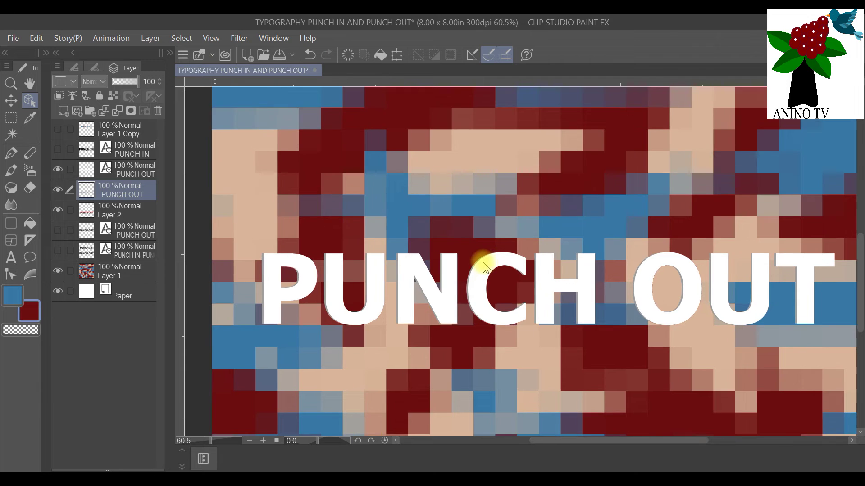
{"action": "scroll", "coordinate": [410, 281], "scroll_direction": "up", "scroll_amount": 3}
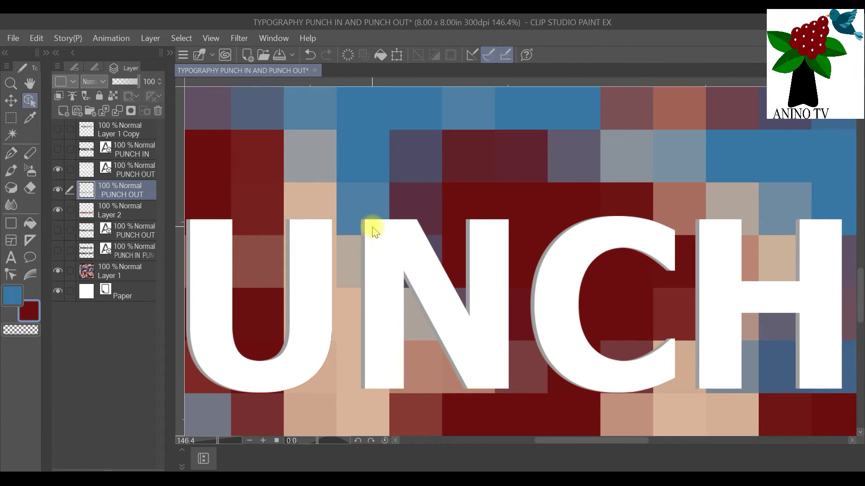
{"action": "scroll", "coordinate": [385, 231], "scroll_direction": "down", "scroll_amount": 6}
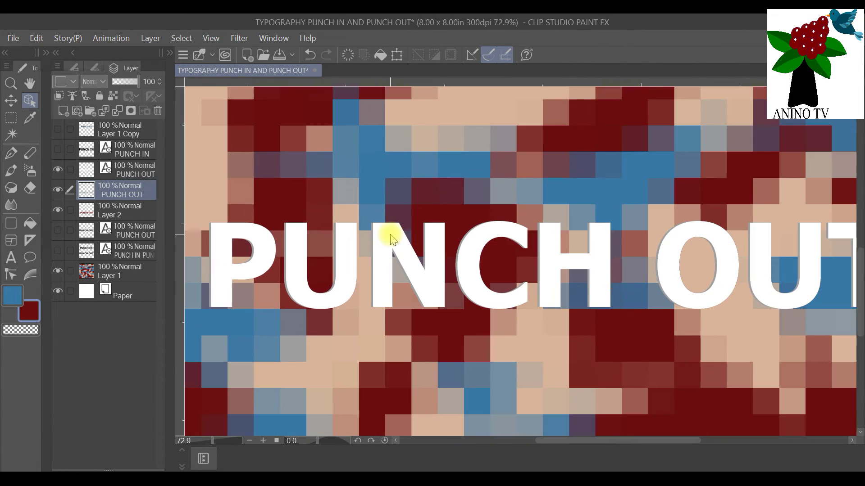
{"action": "scroll", "coordinate": [475, 365], "scroll_direction": "up", "scroll_amount": 1}
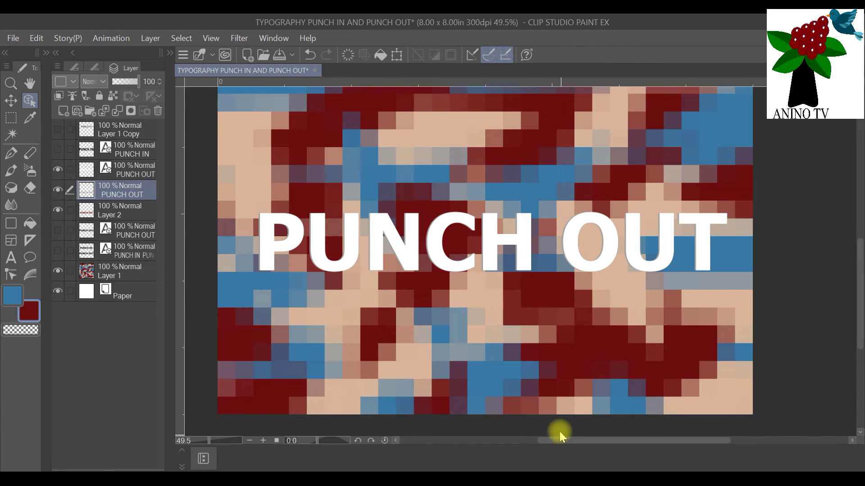
{"action": "scroll", "coordinate": [381, 295], "scroll_direction": "up", "scroll_amount": 1}
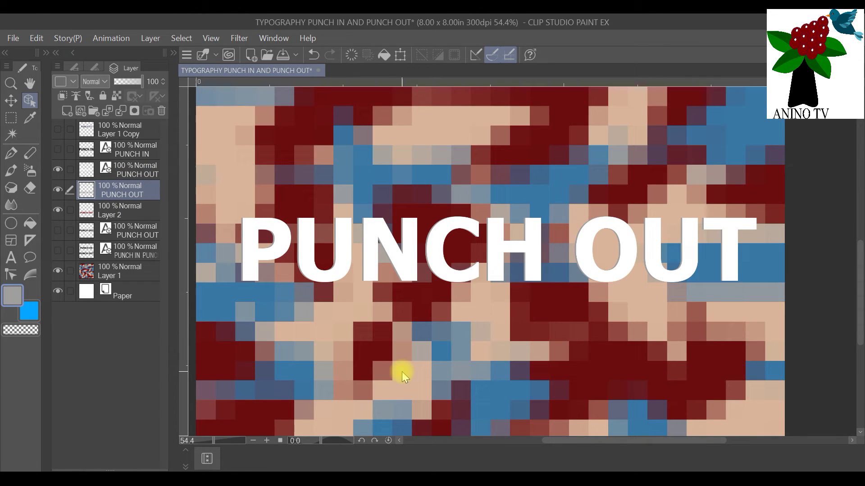
Step: Select all the letters of the white PUNCH OUT text layer with the Auto select tool
{"action": "left_click", "coordinate": [118, 169]}
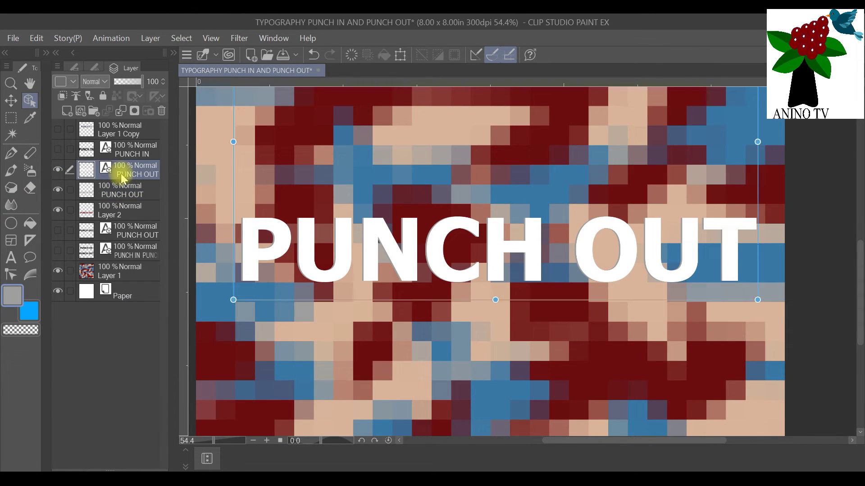
{"action": "left_click", "coordinate": [10, 135]}
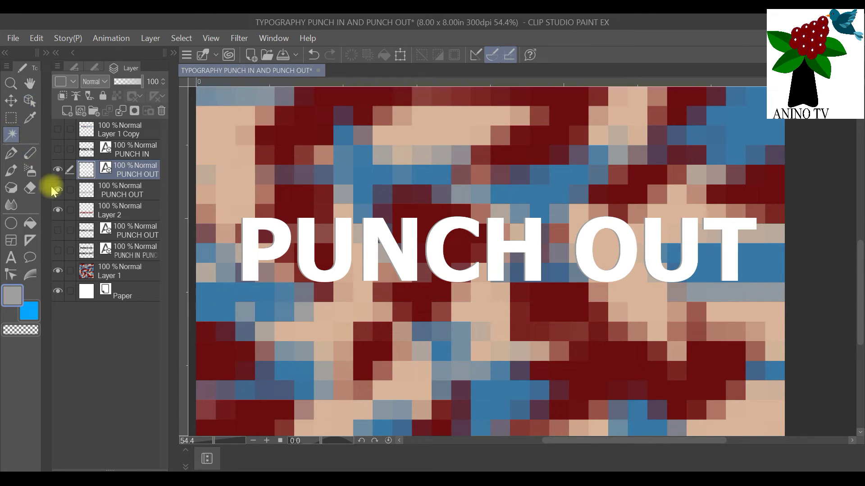
{"action": "left_click", "coordinate": [245, 233]}
{"action": "left_click", "coordinate": [306, 251], "text": "shift"}
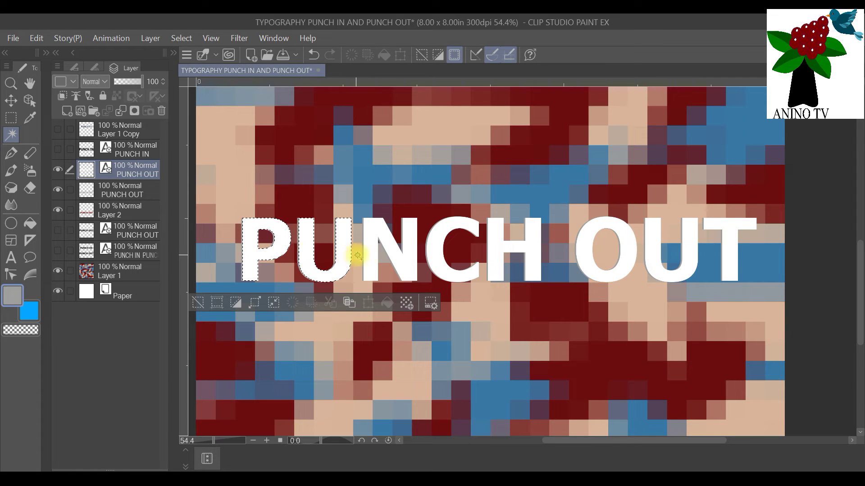
{"action": "left_click", "coordinate": [376, 248], "text": "shift"}
{"action": "left_click", "coordinate": [440, 247], "text": "shift"}
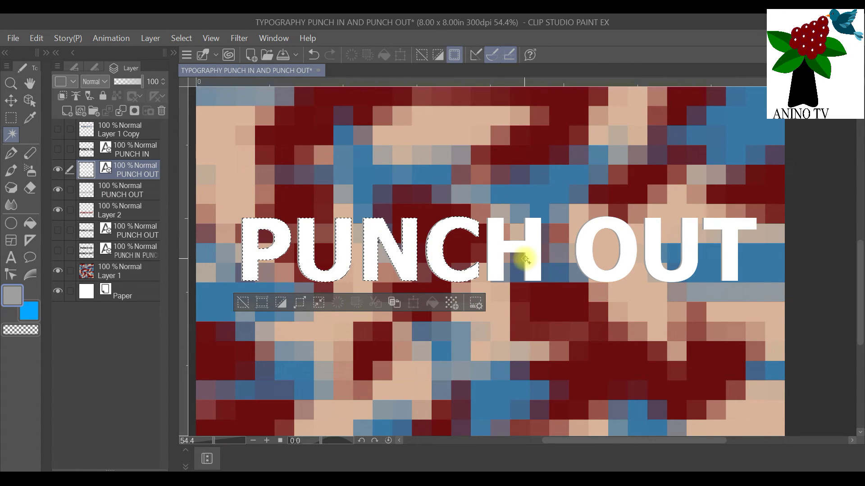
{"action": "left_click", "coordinate": [498, 245], "text": "shift"}
{"action": "left_click", "coordinate": [581, 236], "text": "shift"}
{"action": "left_click", "coordinate": [684, 229], "text": "shift"}
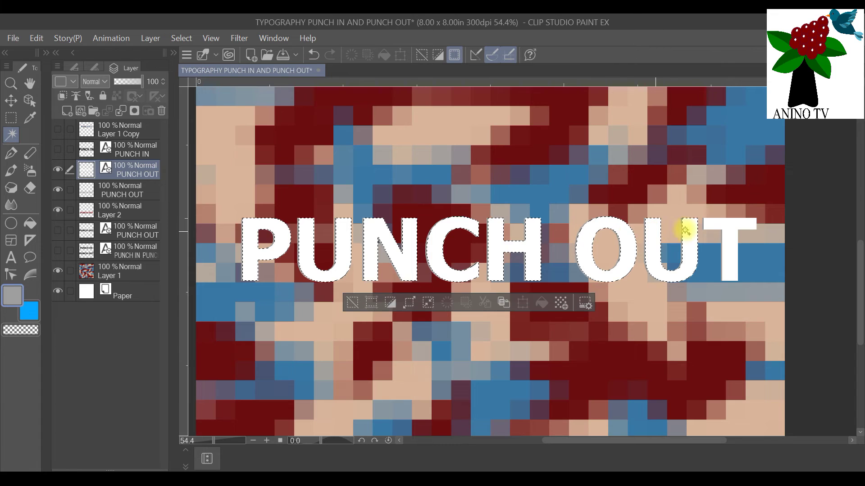
{"action": "left_click", "coordinate": [738, 229], "text": "shift"}
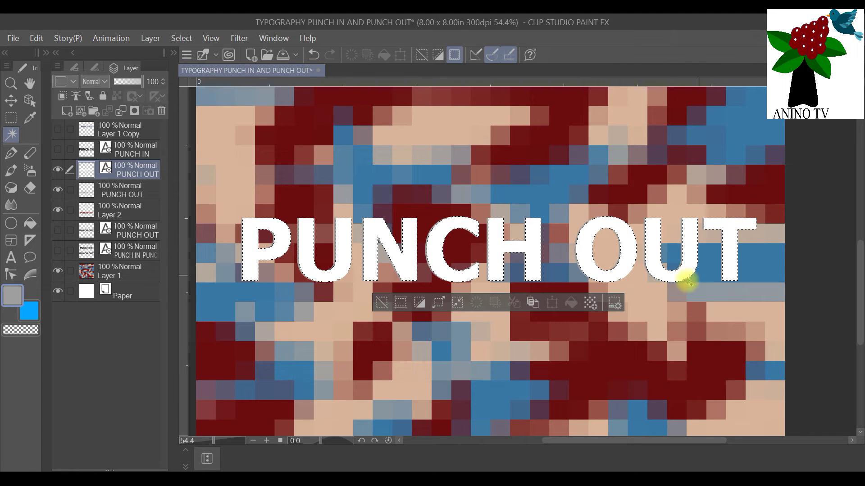
Step: Hide the white PUNCH OUT text layer and Layer 2, and clear the gray PUNCH OUT layer inside the letter selection
{"action": "left_click", "coordinate": [112, 197]}
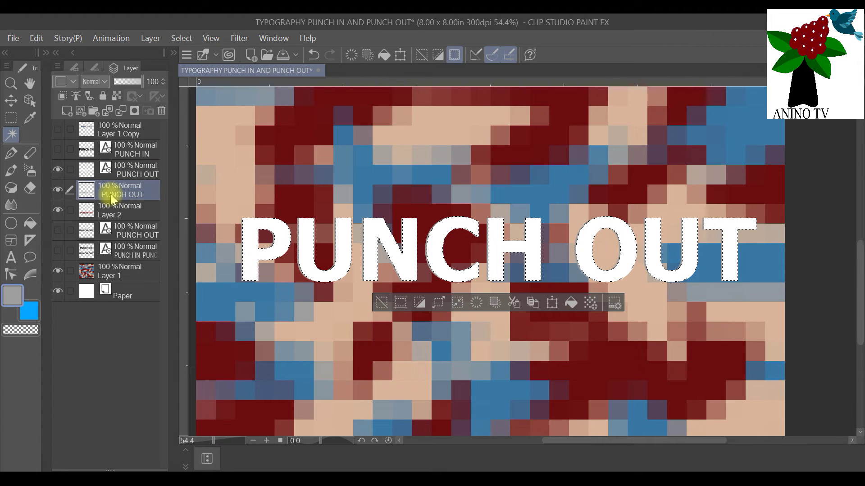
{"action": "left_click", "coordinate": [58, 170]}
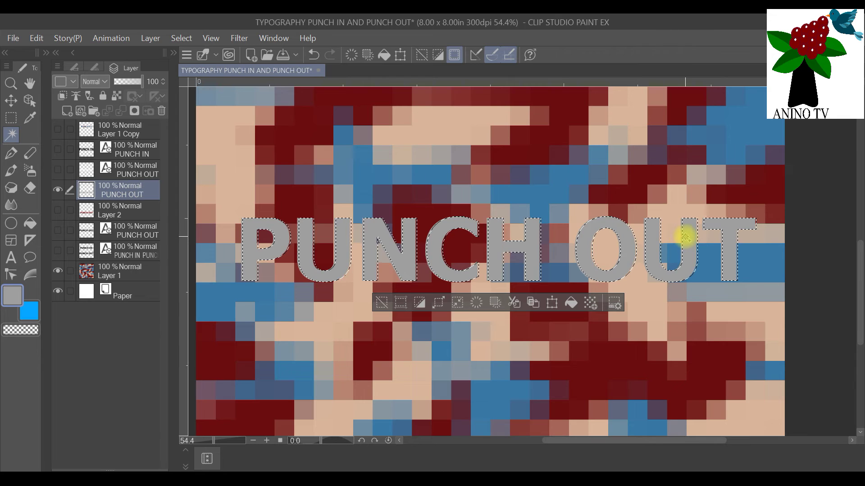
{"action": "scroll", "coordinate": [367, 256], "scroll_direction": "up", "scroll_amount": 1}
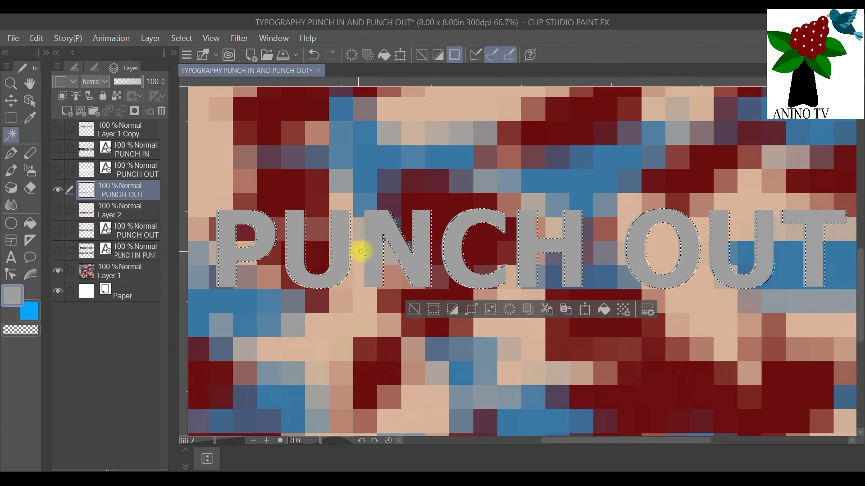
{"action": "scroll", "coordinate": [360, 251], "scroll_direction": "up", "scroll_amount": 2}
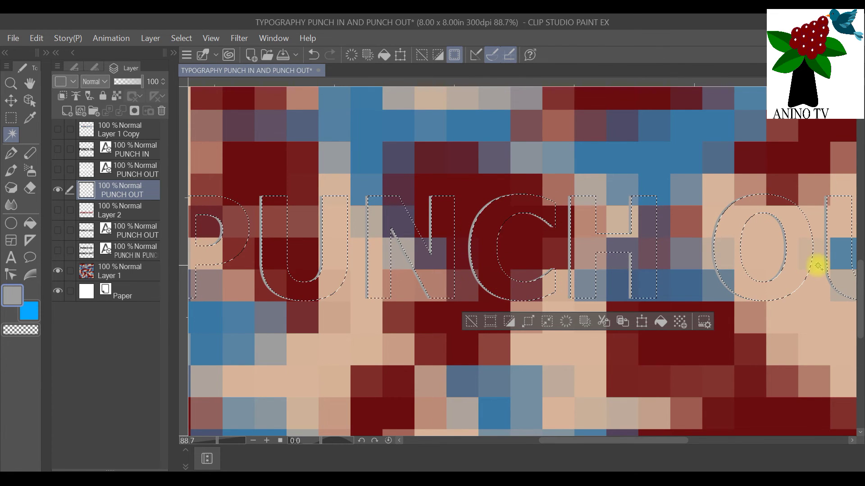
{"action": "scroll", "coordinate": [732, 257], "scroll_direction": "down", "scroll_amount": 2}
{"action": "scroll", "coordinate": [721, 257], "scroll_direction": "up", "scroll_amount": 2}
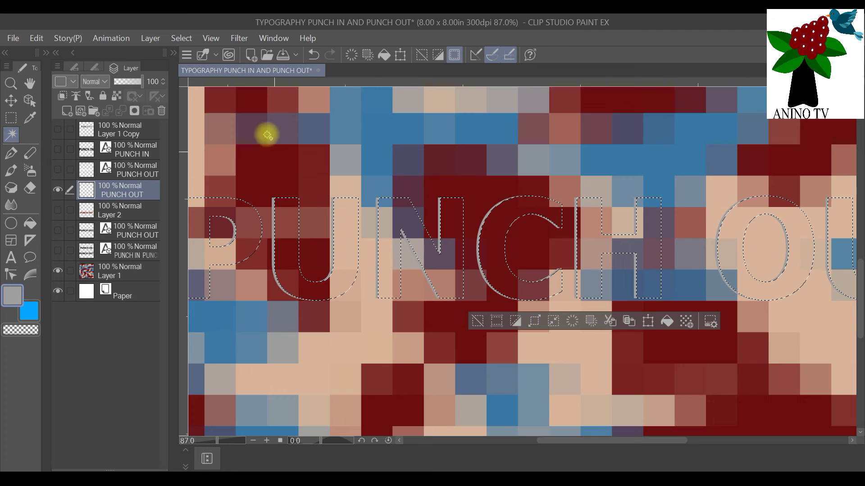
Step: Deselect the lettering and show the white PUNCH OUT text layer again
{"action": "left_click", "coordinate": [181, 38]}
{"action": "left_click", "coordinate": [190, 67]}
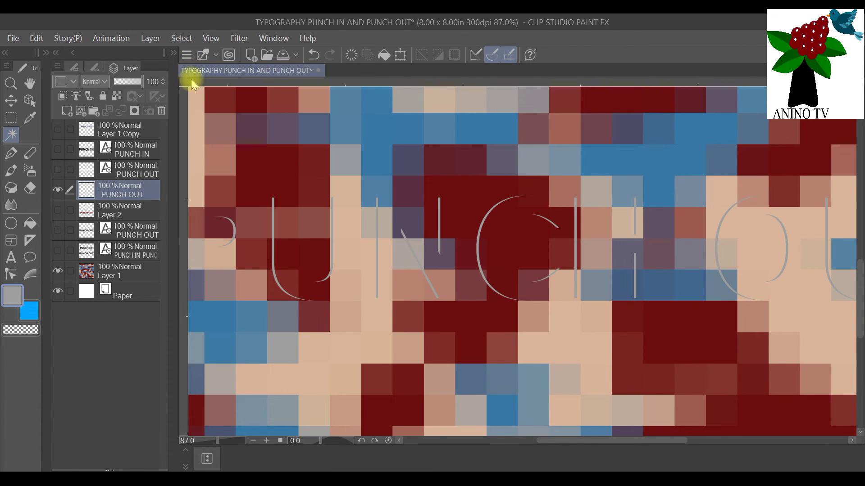
{"action": "left_click", "coordinate": [58, 166]}
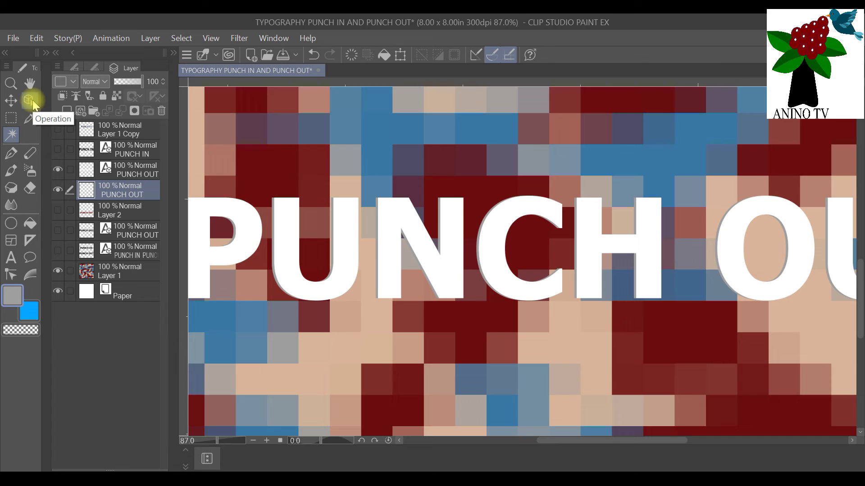
{"action": "left_click", "coordinate": [29, 100]}
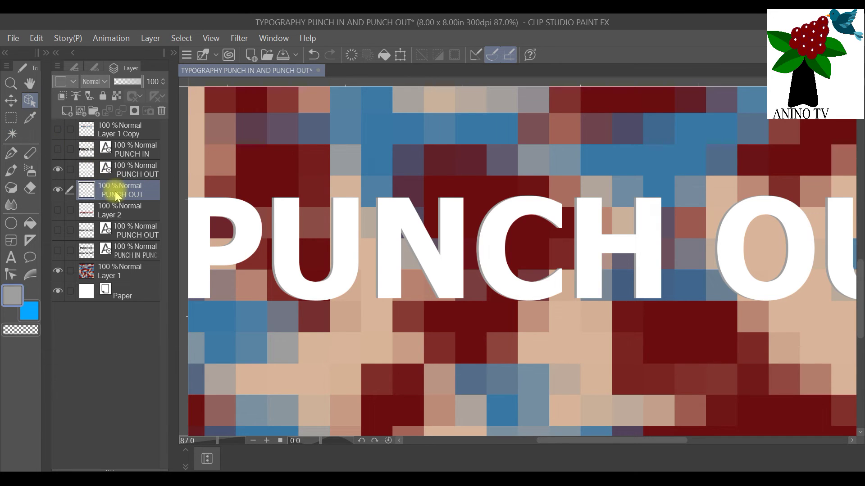
{"action": "left_click_drag", "start_coordinate": [116, 195], "coordinate": [119, 169]}
{"action": "scroll", "coordinate": [424, 240], "scroll_direction": "down", "scroll_amount": 3}
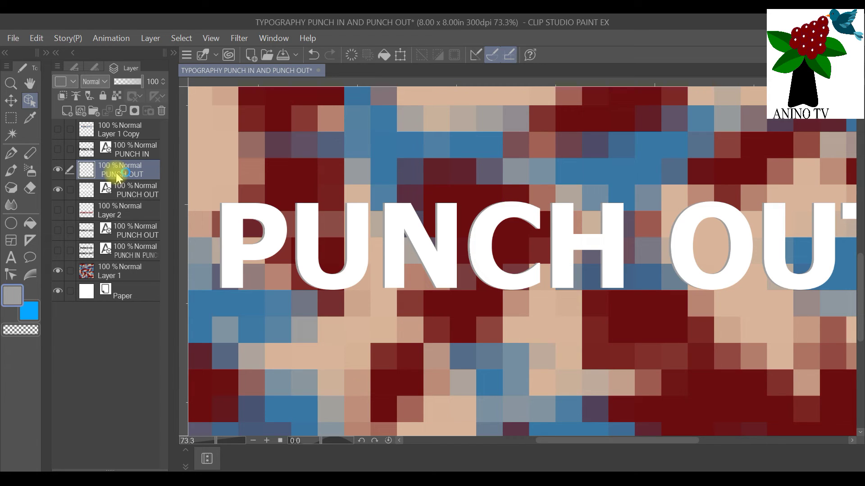
{"action": "left_click_drag", "start_coordinate": [116, 174], "coordinate": [126, 204]}
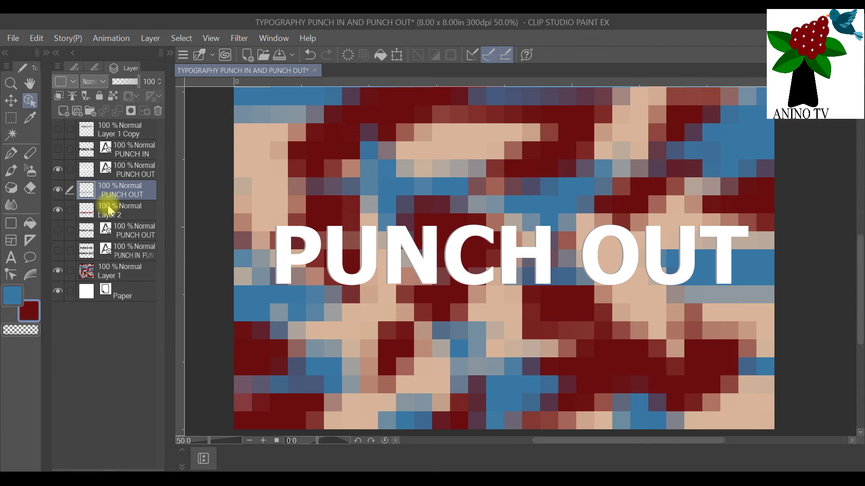
Step: Duplicate the dark red Layer 2 and offset the copy slightly to the right of the white lettering
{"action": "left_click", "coordinate": [107, 204]}
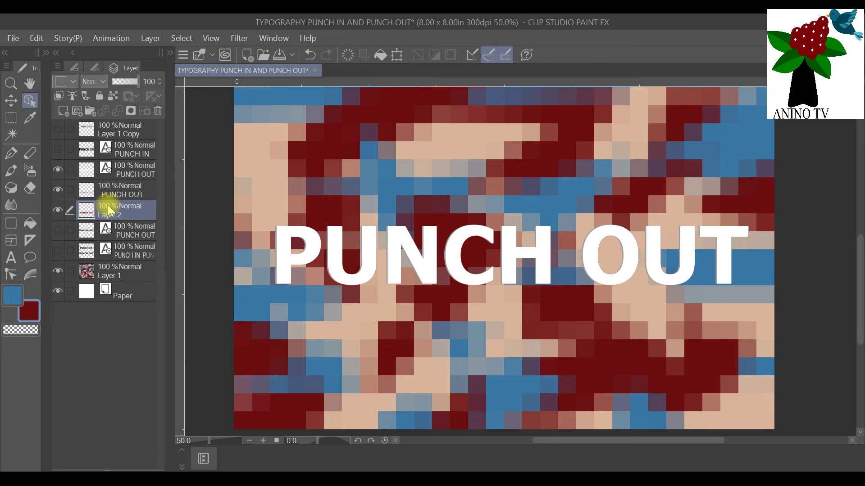
{"action": "right_click", "coordinate": [107, 204]}
{"action": "left_click", "coordinate": [138, 232]}
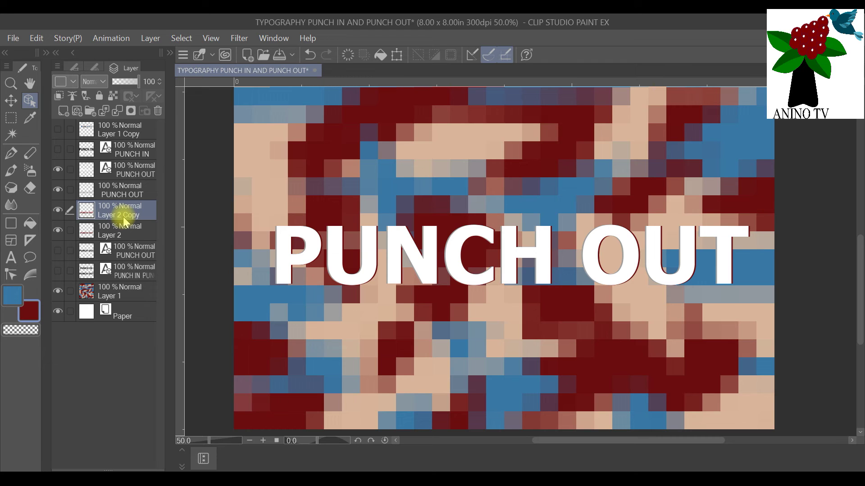
Step: Hide the dark red Layer 2 and Layer 2 Copy, and show the gray PUNCH OUT edge layer
{"action": "left_click", "coordinate": [116, 235]}
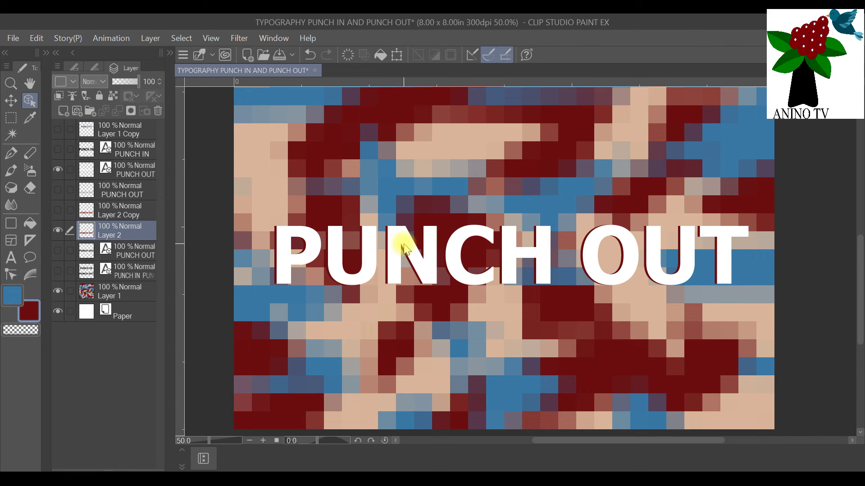
{"action": "left_click", "coordinate": [58, 209]}
{"action": "left_click", "coordinate": [56, 231]}
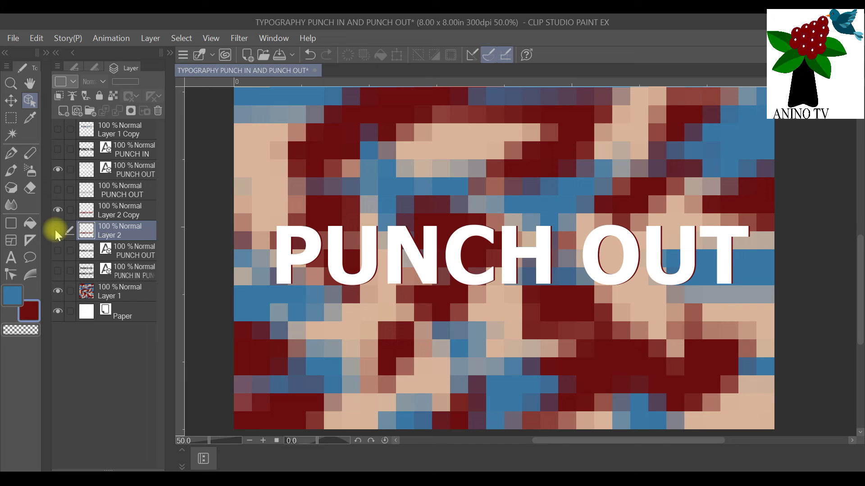
{"action": "left_click", "coordinate": [58, 210]}
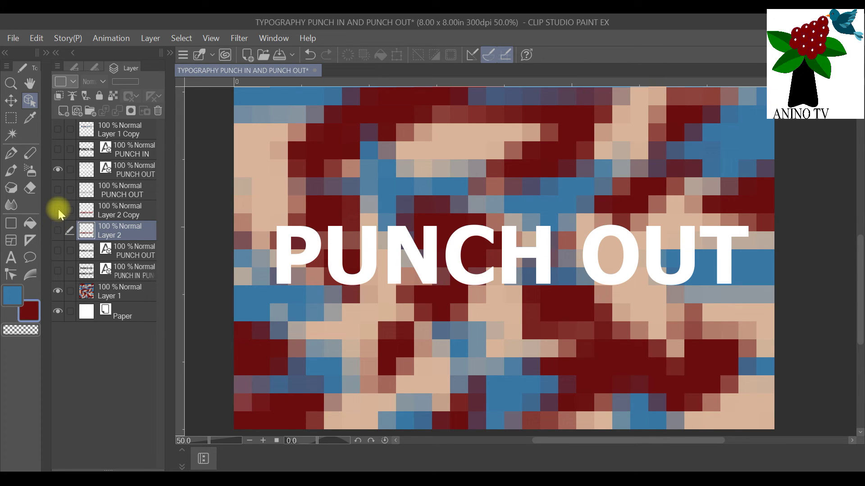
{"action": "left_click", "coordinate": [58, 190]}
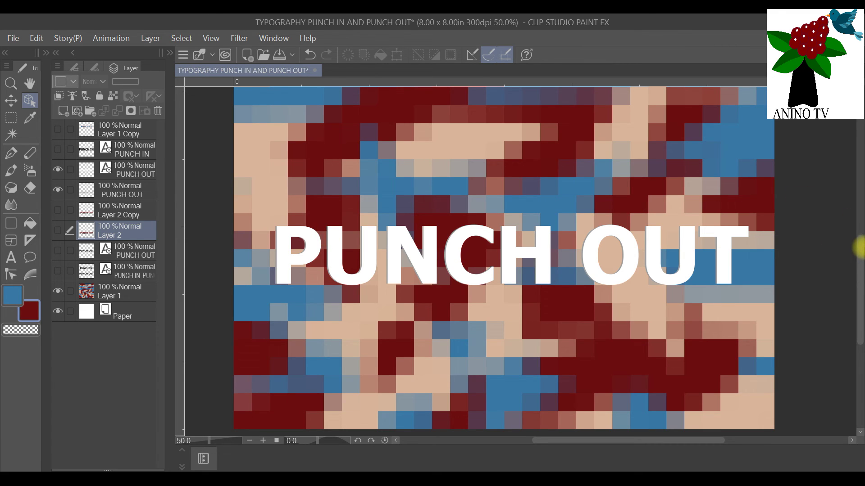
Step: Show the mosaic Layer 1 Copy and the black PUNCH IN text layer above the PUNCH OUT lettering
{"action": "left_click_drag", "start_coordinate": [857, 251], "coordinate": [854, 231]}
{"action": "scroll", "coordinate": [550, 220], "scroll_direction": "down", "scroll_amount": 1}
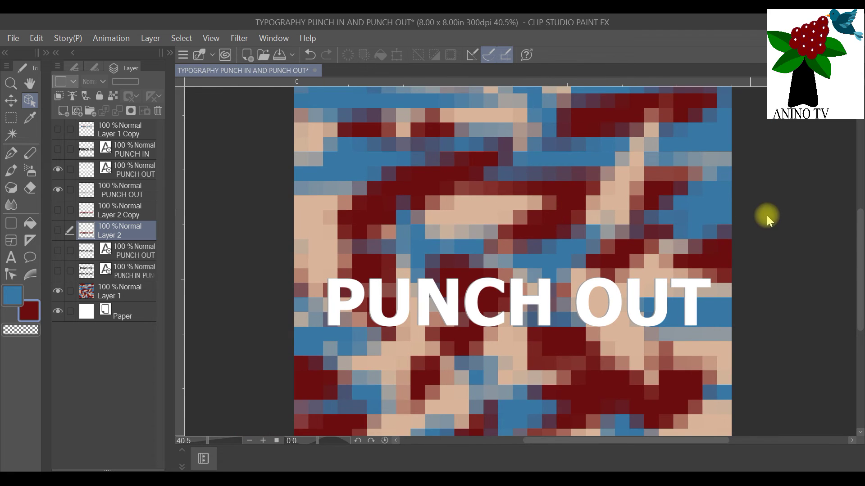
{"action": "left_click_drag", "start_coordinate": [857, 244], "coordinate": [856, 224]}
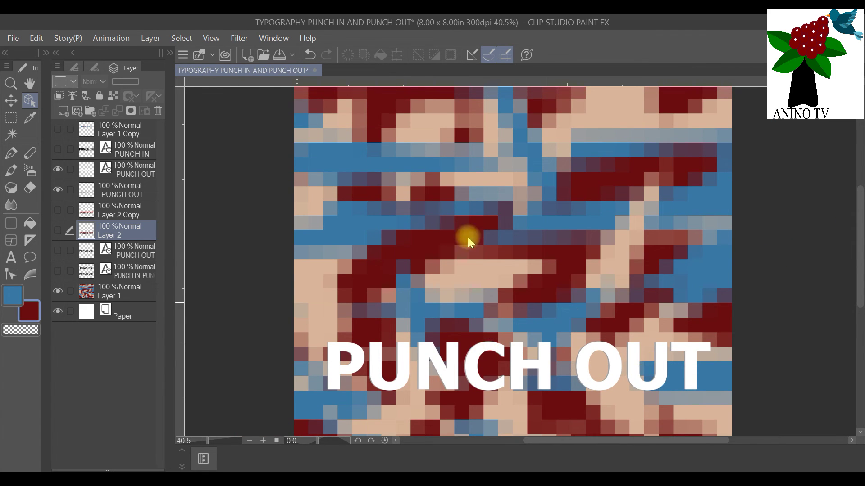
{"action": "scroll", "coordinate": [387, 200], "scroll_direction": "up", "scroll_amount": 1}
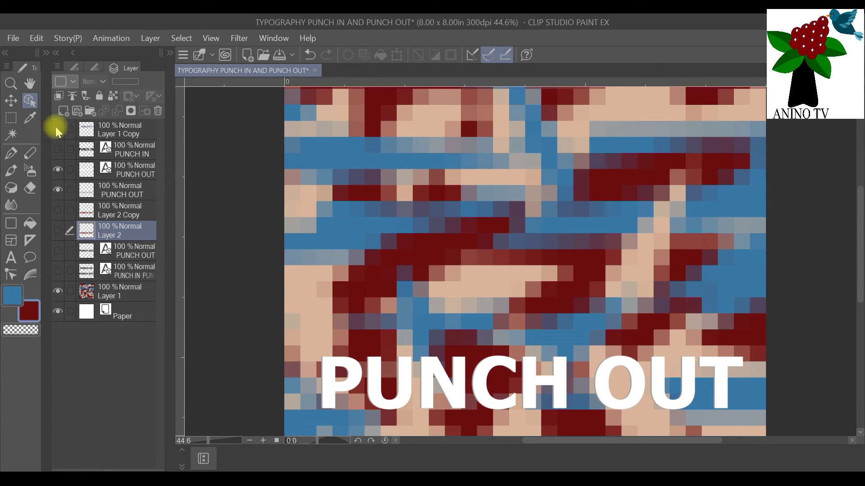
{"action": "left_click", "coordinate": [58, 150]}
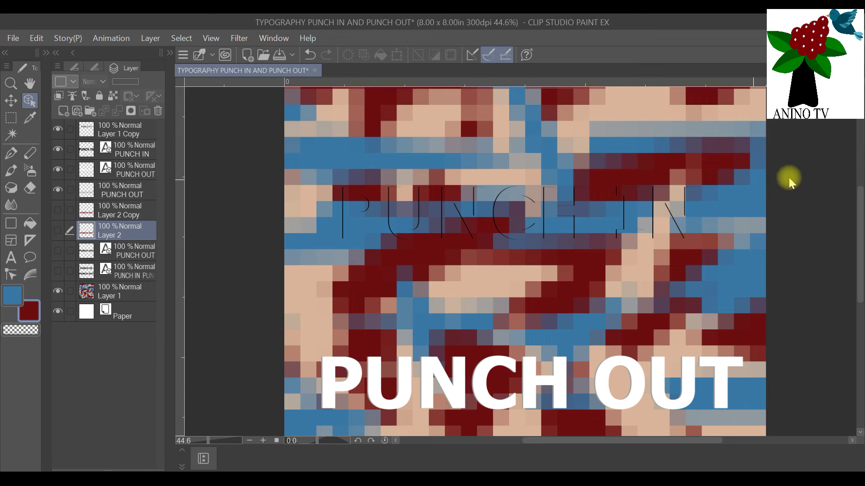
Step: Duplicate the mosaic background Layer 1 and hide the original
{"action": "scroll", "coordinate": [825, 181], "scroll_direction": "down", "scroll_amount": 3}
{"action": "left_click_drag", "start_coordinate": [651, 440], "coordinate": [682, 439]}
{"action": "scroll", "coordinate": [635, 243], "scroll_direction": "down", "scroll_amount": 2}
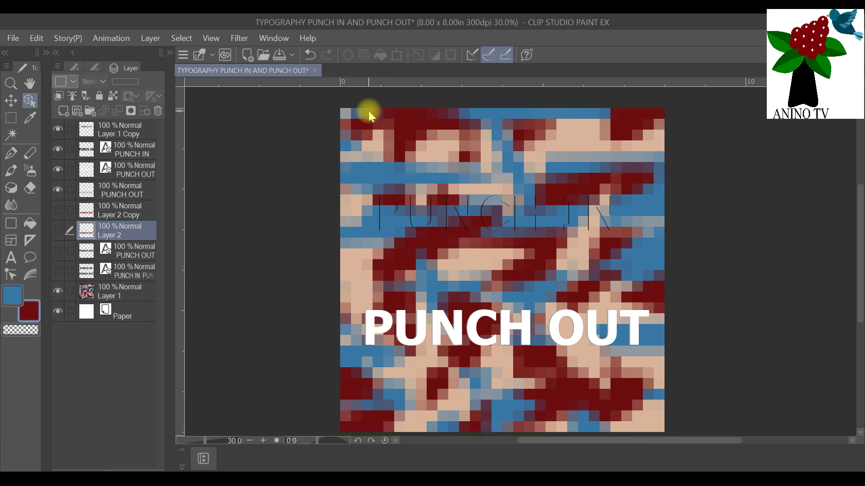
{"action": "left_click", "coordinate": [129, 293]}
{"action": "right_click", "coordinate": [129, 294]}
{"action": "left_click", "coordinate": [182, 234]}
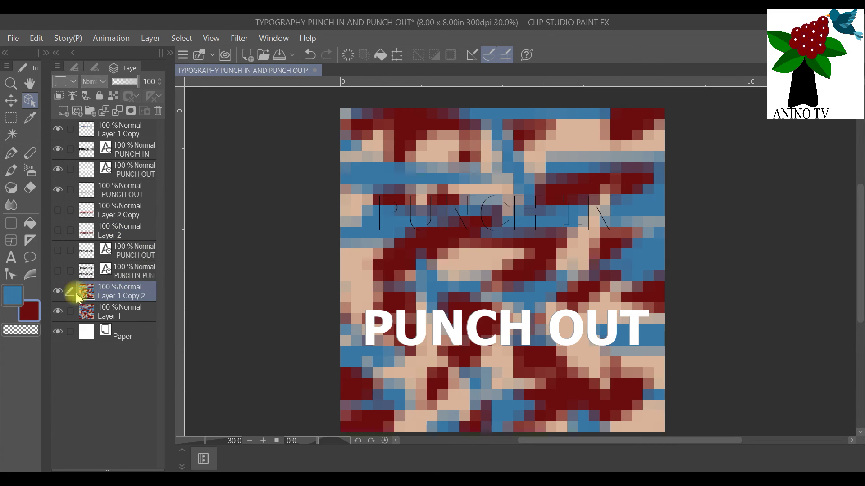
{"action": "left_click", "coordinate": [59, 311]}
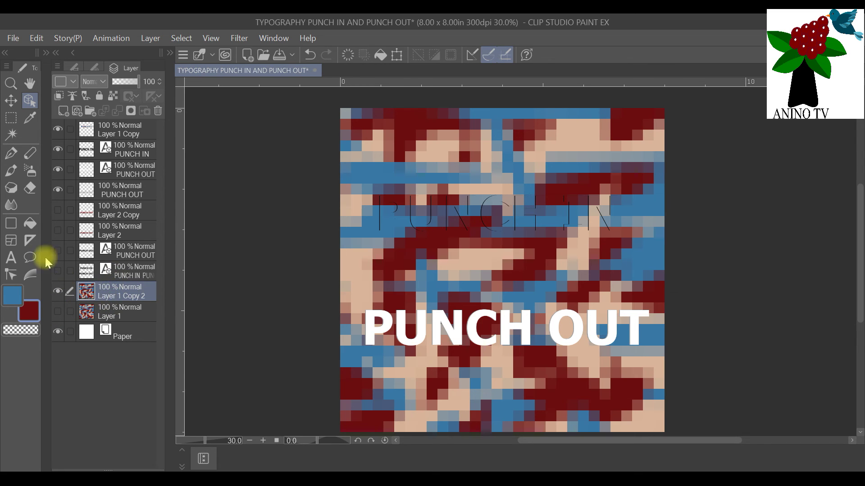
Step: Try a rectangular selection over the upper half of the canvas and turn on the grid as a guide
{"action": "left_click", "coordinate": [11, 121]}
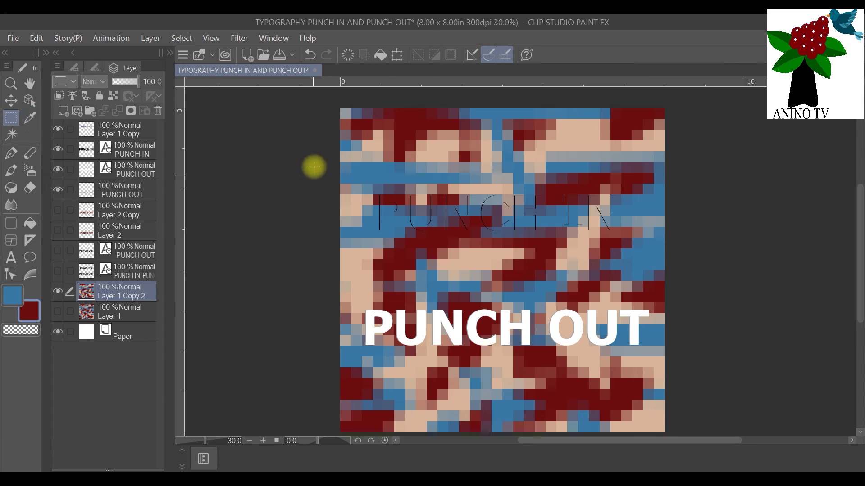
{"action": "left_click_drag", "start_coordinate": [340, 108], "coordinate": [664, 269]}
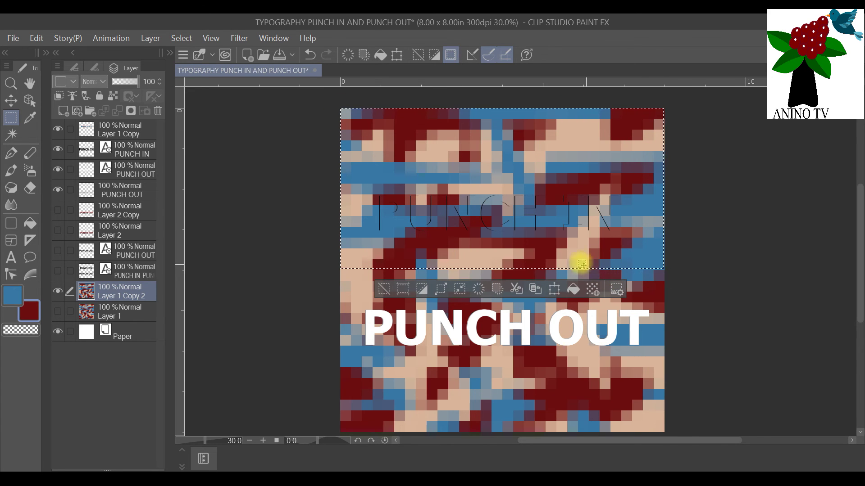
{"action": "left_click", "coordinate": [211, 38]}
{"action": "left_click", "coordinate": [269, 281]}
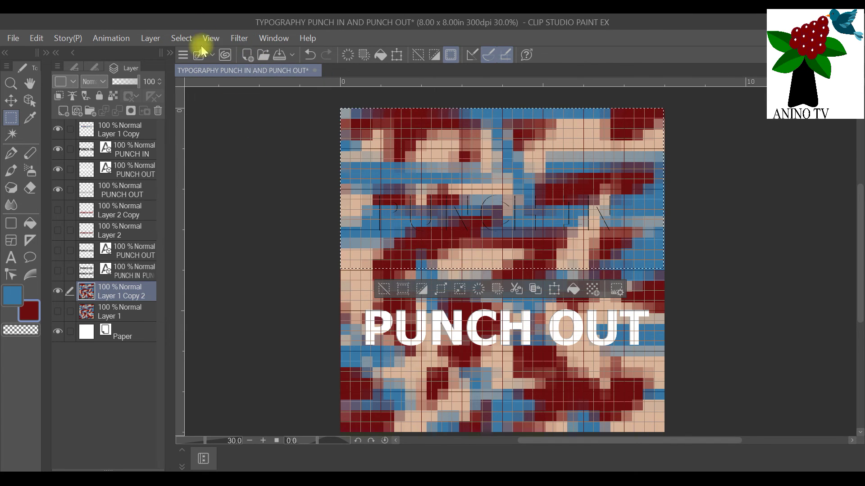
Step: Replace the selection with one covering the upper half exactly to the middle grid line, and clear that area of Layer 1 Copy 2
{"action": "left_click", "coordinate": [182, 39]}
{"action": "left_click", "coordinate": [209, 72]}
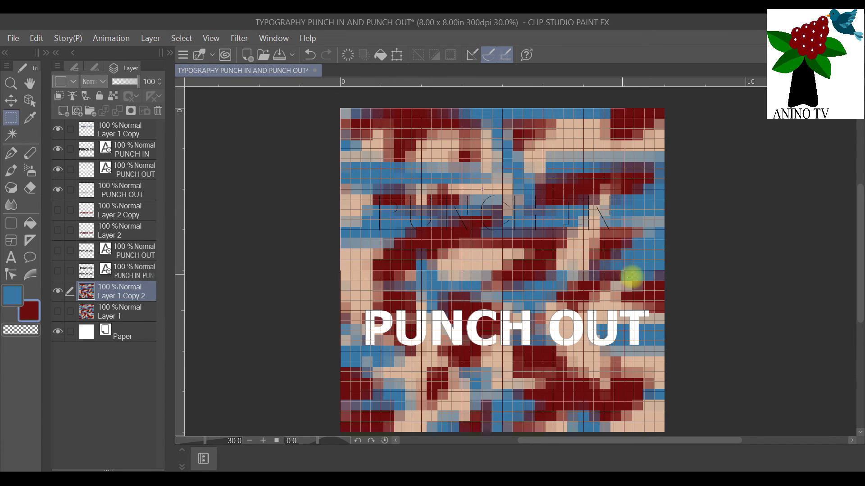
{"action": "left_click_drag", "start_coordinate": [661, 273], "coordinate": [664, 270]}
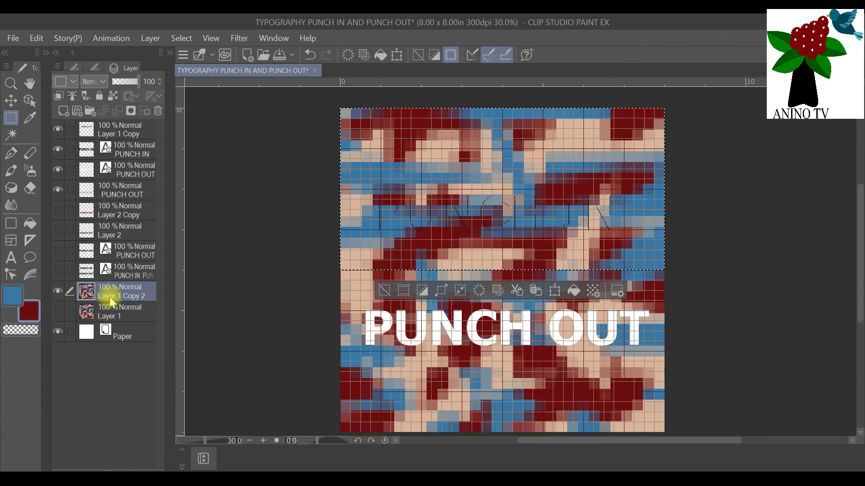
{"action": "key", "text": "Delete"}
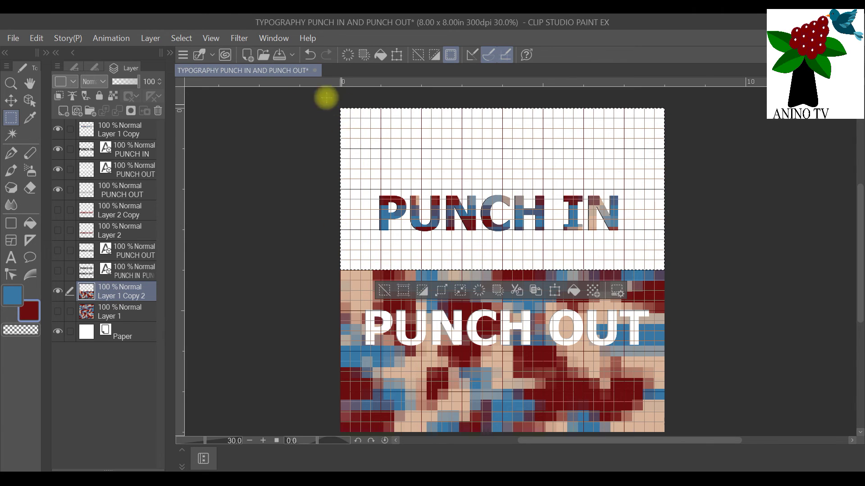
Step: Deselect the upper half of the canvas and hide the grid
{"action": "left_click", "coordinate": [183, 39]}
{"action": "left_click", "coordinate": [202, 72]}
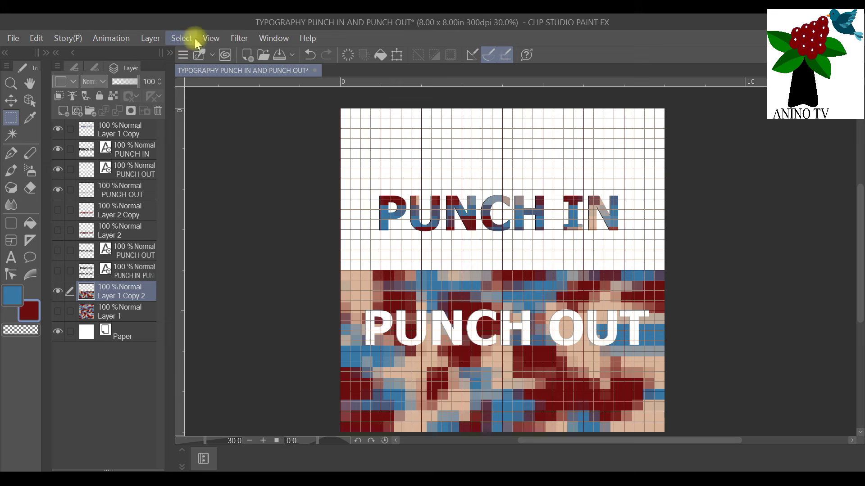
{"action": "left_click", "coordinate": [210, 38]}
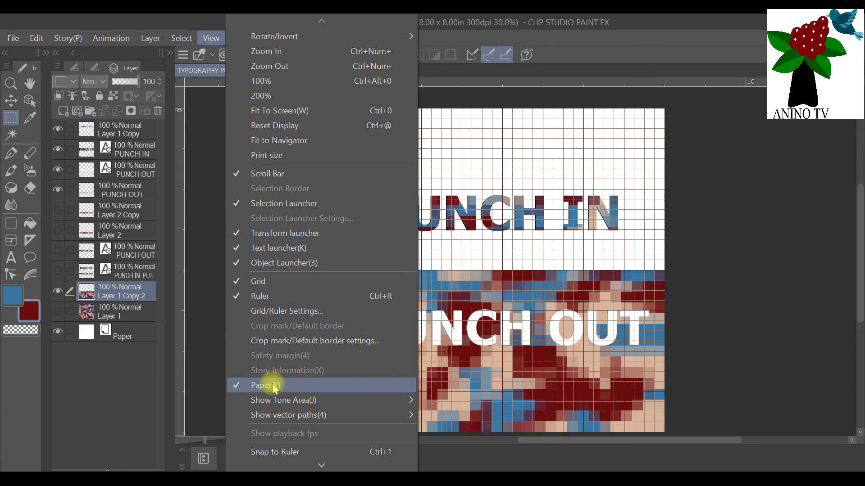
{"action": "left_click", "coordinate": [298, 281]}
Step: Examine the whole PUNCH IN and PUNCH OUT layout at different zoom levels
{"action": "scroll", "coordinate": [717, 247], "scroll_direction": "down", "scroll_amount": 1}
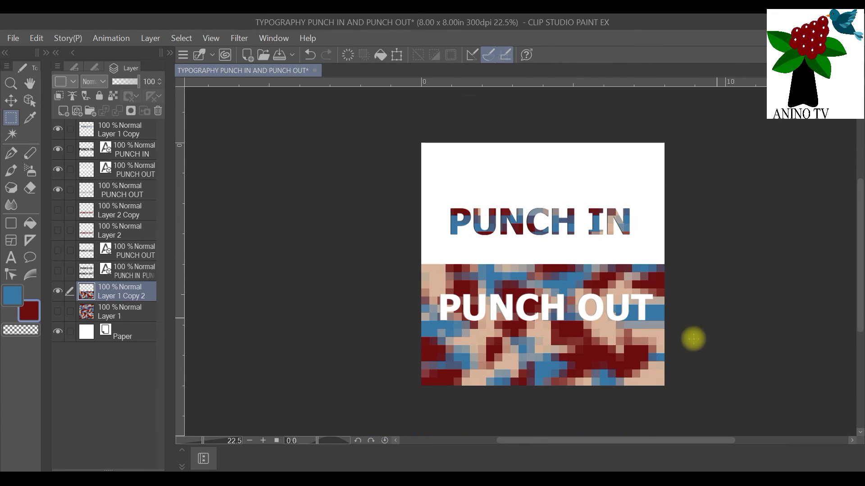
{"action": "left_click_drag", "start_coordinate": [666, 441], "coordinate": [705, 435]}
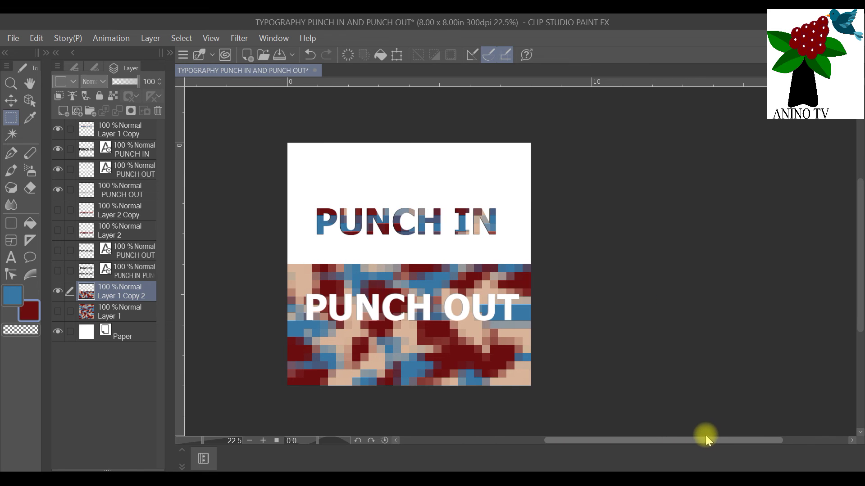
{"action": "scroll", "coordinate": [439, 390], "scroll_direction": "up", "scroll_amount": 1}
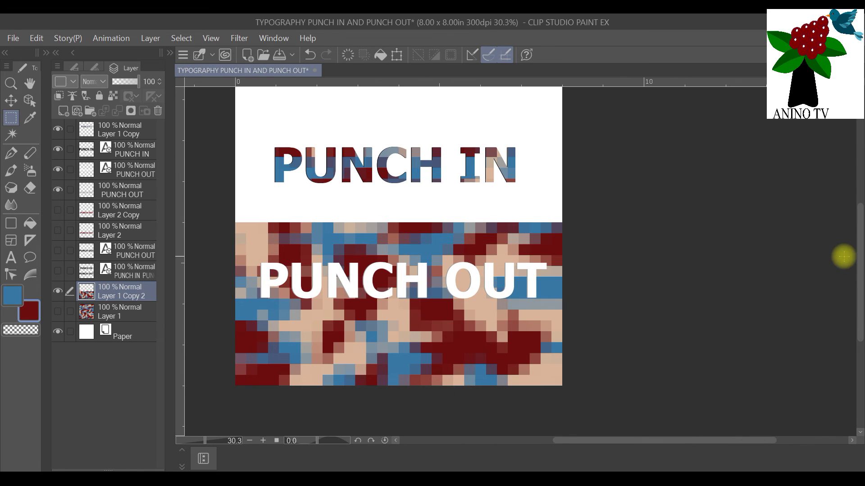
{"action": "left_click_drag", "start_coordinate": [859, 265], "coordinate": [854, 254]}
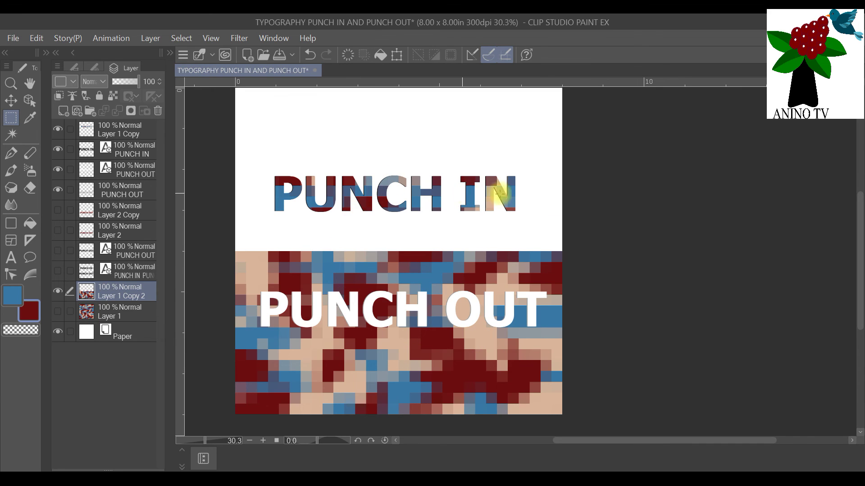
{"action": "left_click_drag", "start_coordinate": [857, 247], "coordinate": [857, 241]}
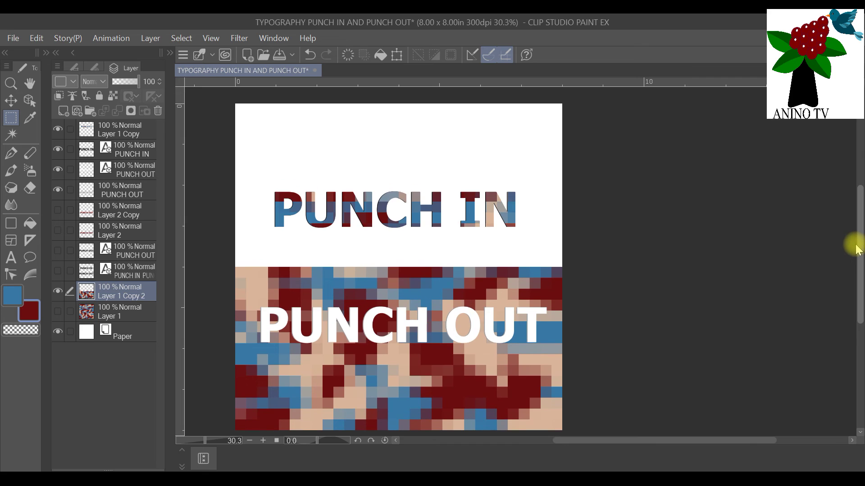
{"action": "left_click_drag", "start_coordinate": [855, 250], "coordinate": [854, 246]}
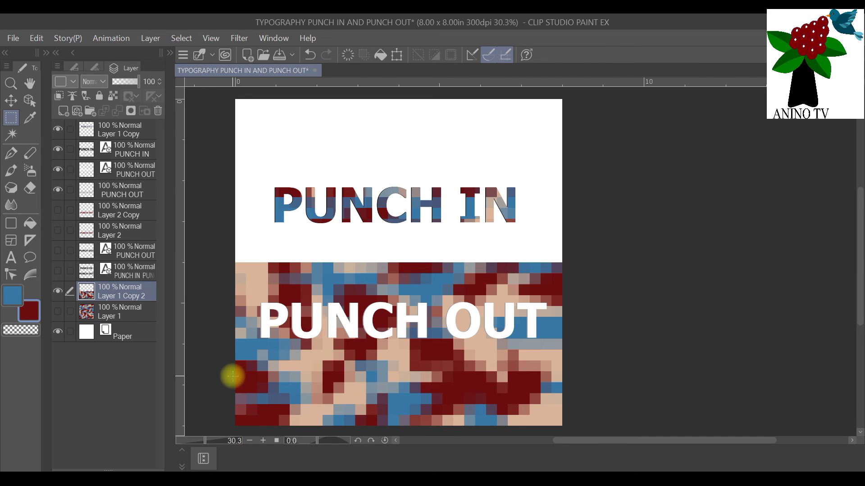
{"action": "scroll", "coordinate": [232, 377], "scroll_direction": "up", "scroll_amount": 1}
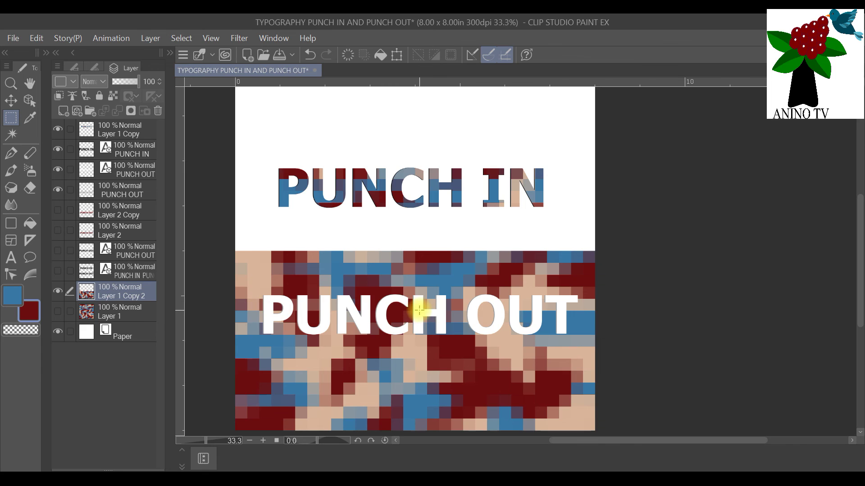
{"action": "scroll", "coordinate": [510, 259], "scroll_direction": "down", "scroll_amount": 1}
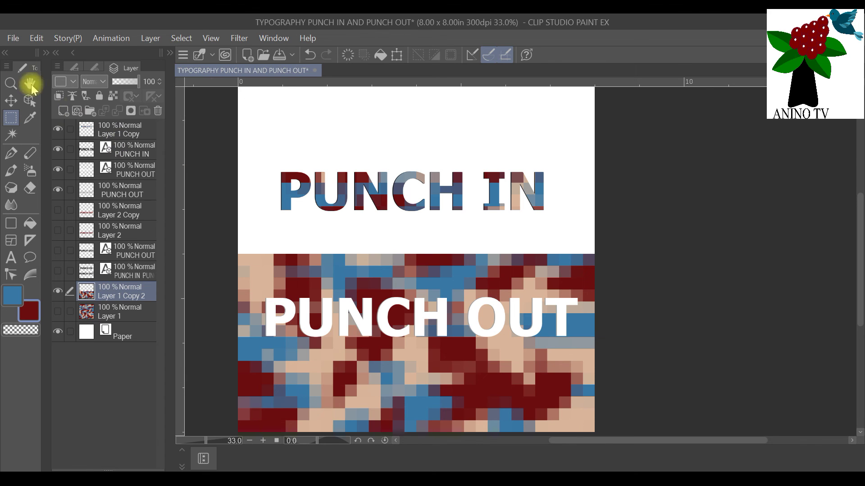
Step: Save the design in CLIP STUDIO FORMAT under the file name TYPOGRAPHY PUNCH IN AND PUNCH OUT
{"action": "left_click", "coordinate": [13, 40]}
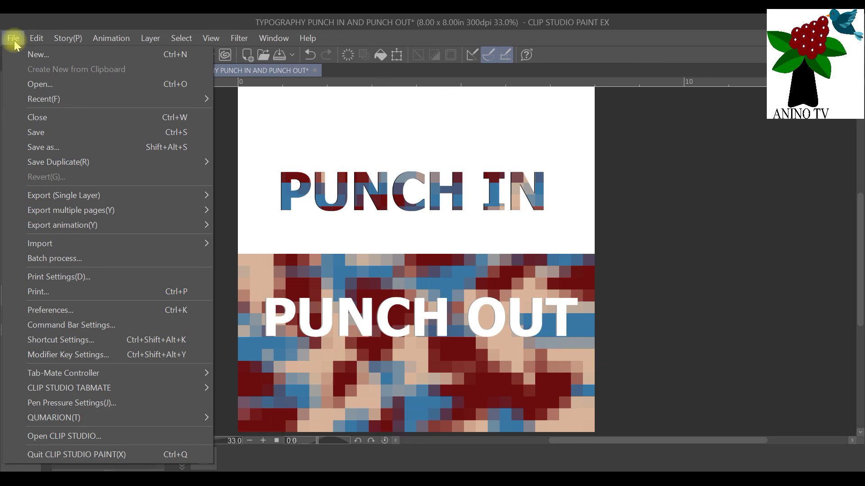
{"action": "left_click", "coordinate": [77, 148]}
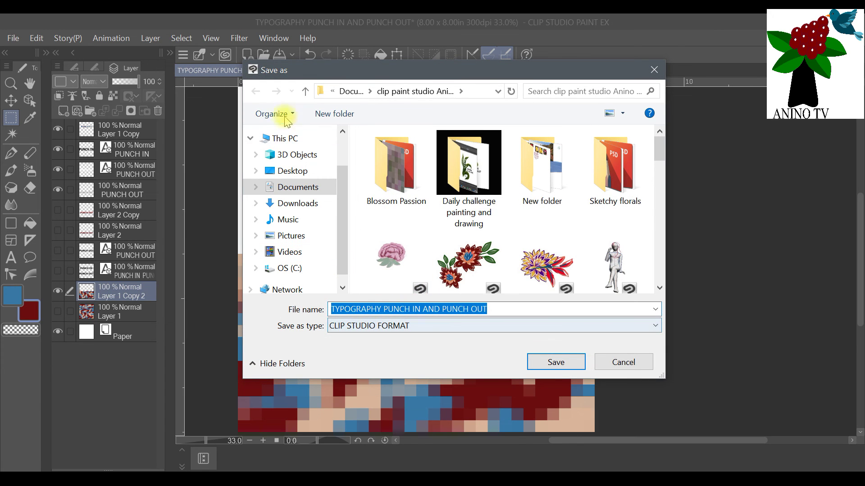
{"action": "left_click_drag", "start_coordinate": [328, 72], "coordinate": [325, 115]}
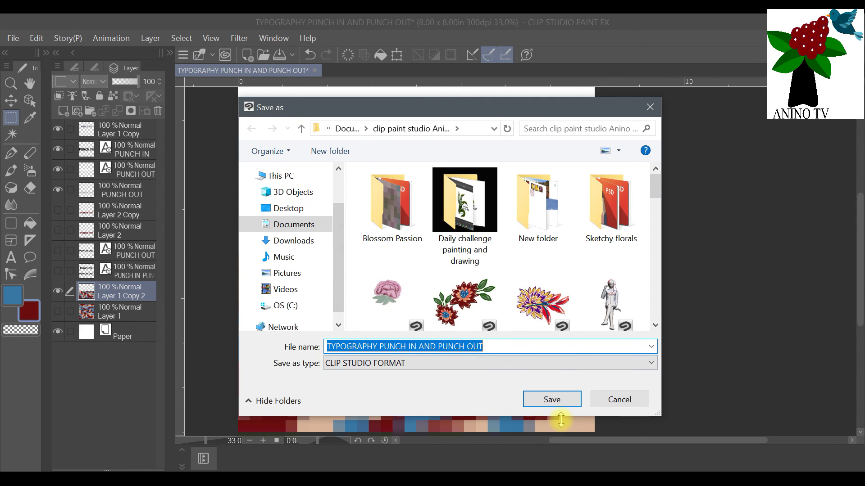
{"action": "left_click", "coordinate": [549, 400]}
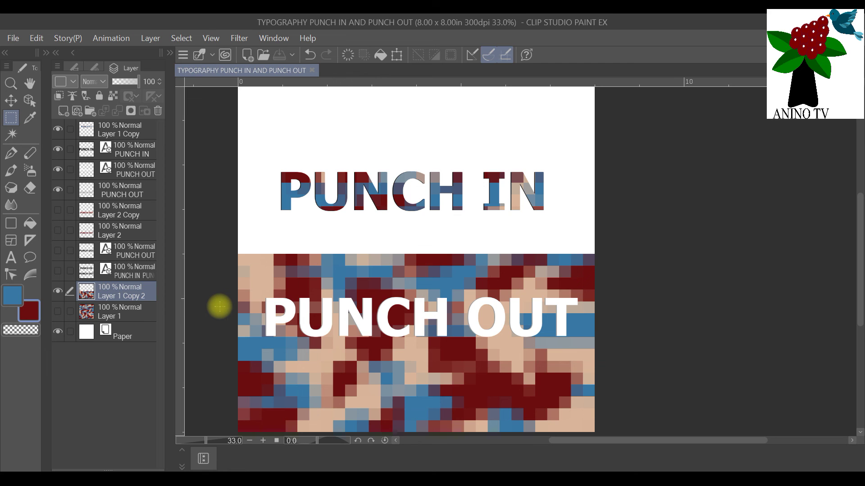
Step: Save the design as a Photoshop Document under the file name TYPOGRAPHY PUNCH IN AND PUNCH OUT, accepting the rasterizing of incompatible layers
{"action": "left_click", "coordinate": [14, 39]}
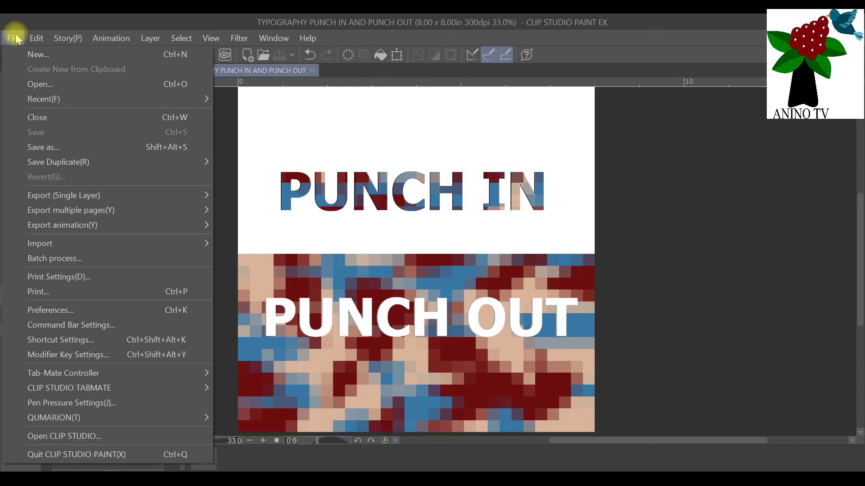
{"action": "left_click", "coordinate": [49, 147]}
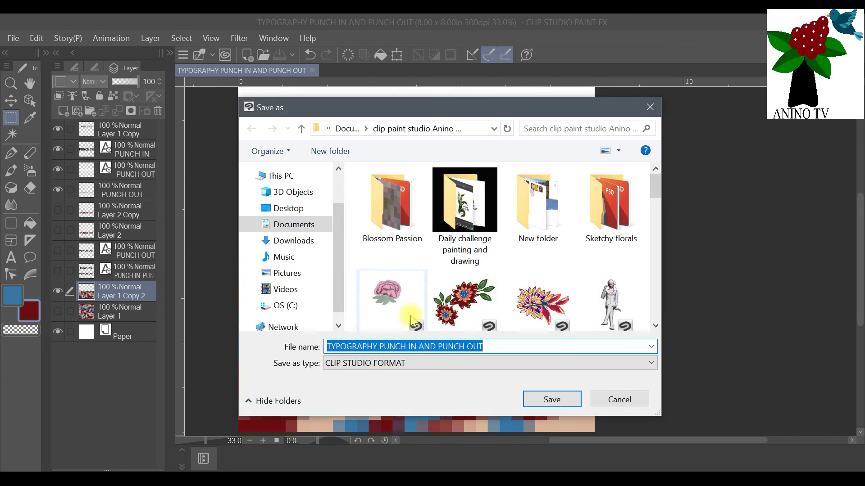
{"action": "left_click", "coordinate": [426, 369]}
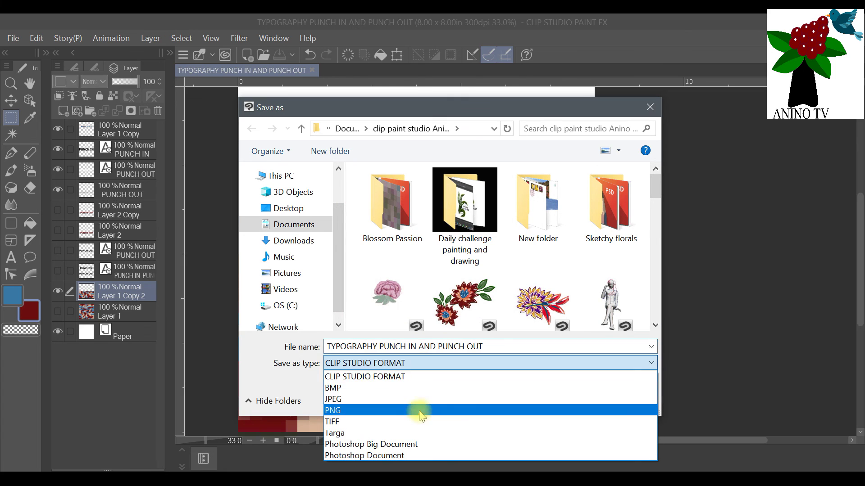
{"action": "left_click", "coordinate": [403, 455]}
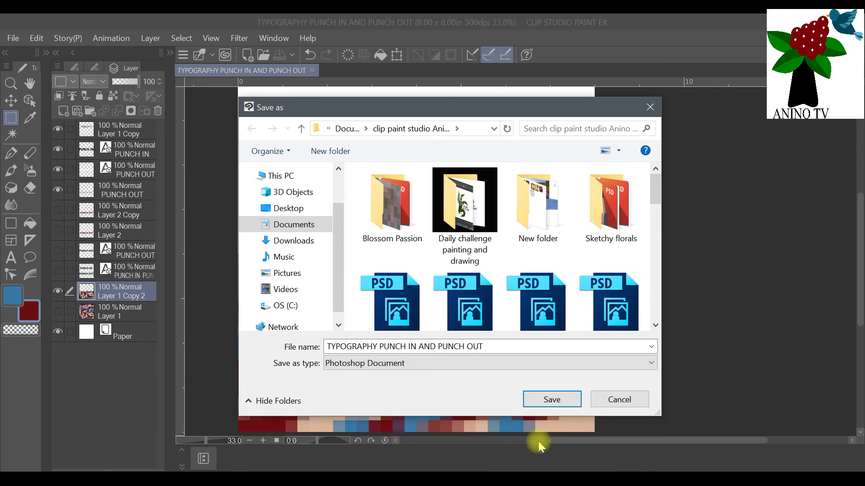
{"action": "left_click", "coordinate": [550, 407]}
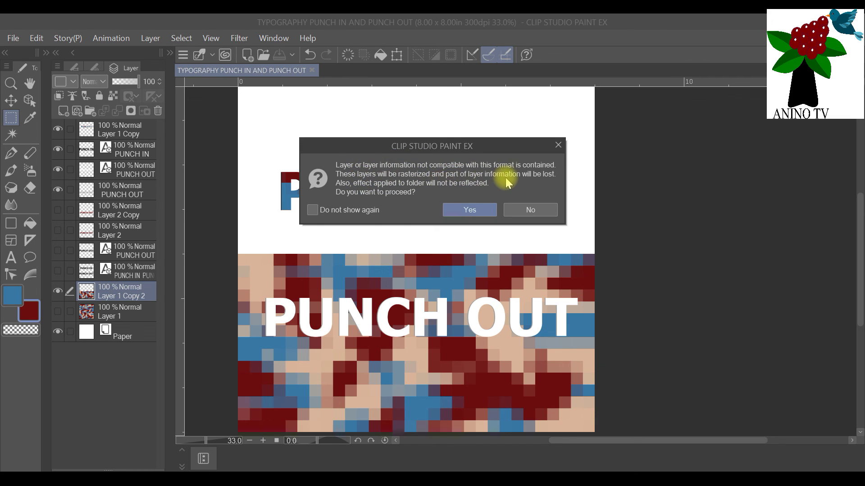
{"action": "left_click", "coordinate": [460, 210]}
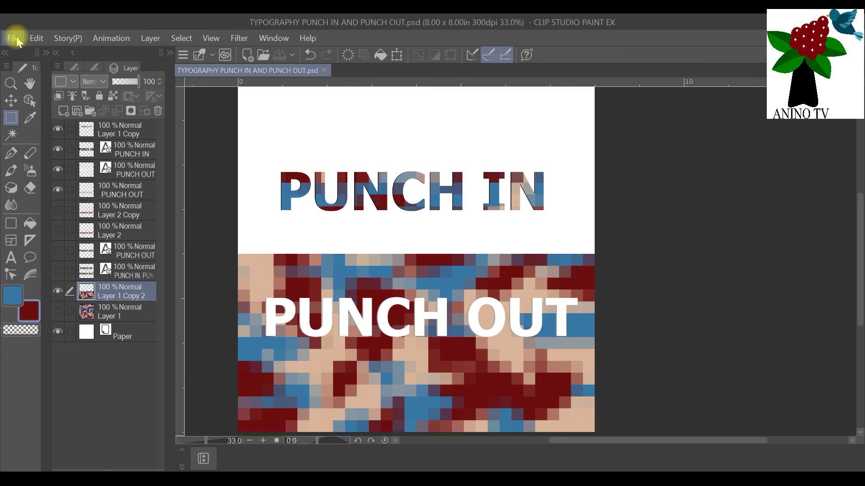
{"action": "left_click", "coordinate": [16, 38]}
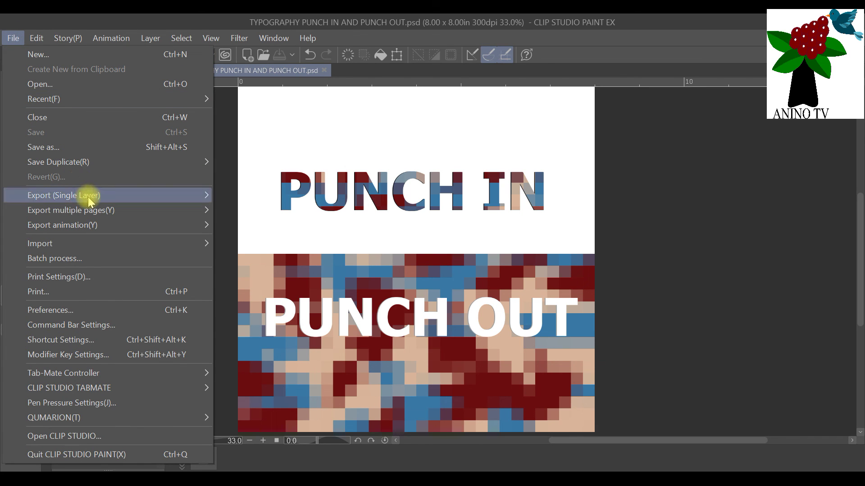
{"action": "mouse_move", "coordinate": [89, 200]}
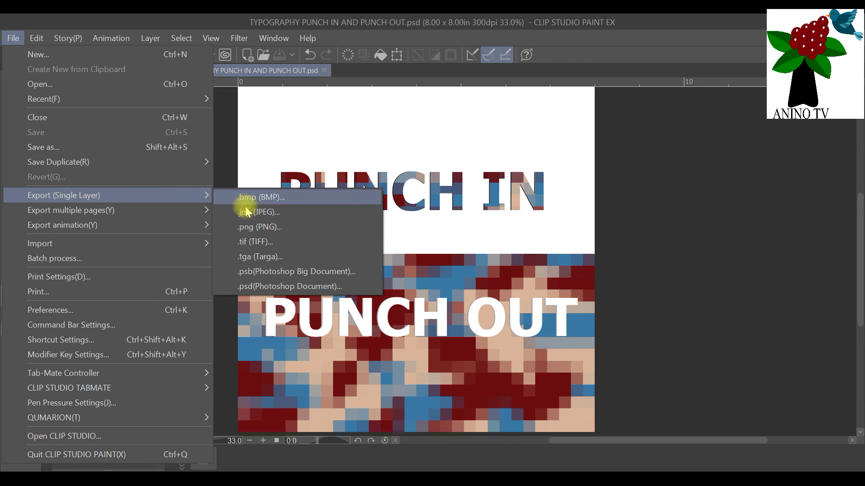
{"action": "left_click", "coordinate": [77, 147]}
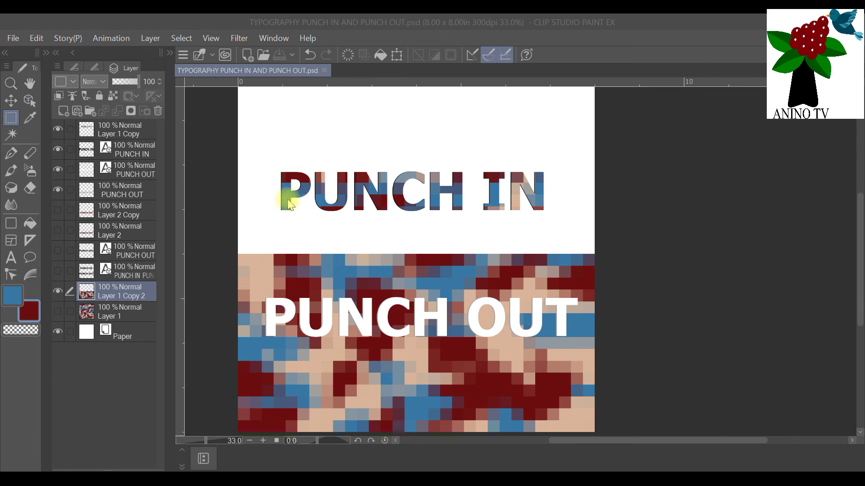
{"action": "left_click", "coordinate": [354, 367]}
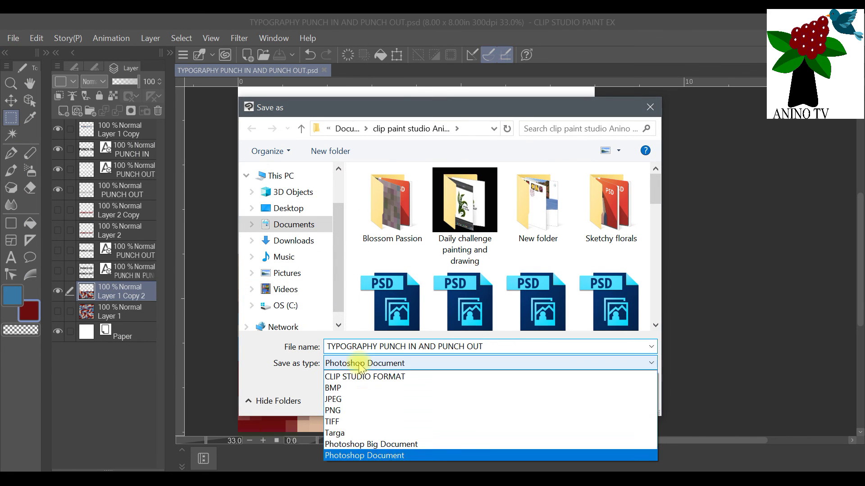
{"action": "left_click", "coordinate": [359, 400]}
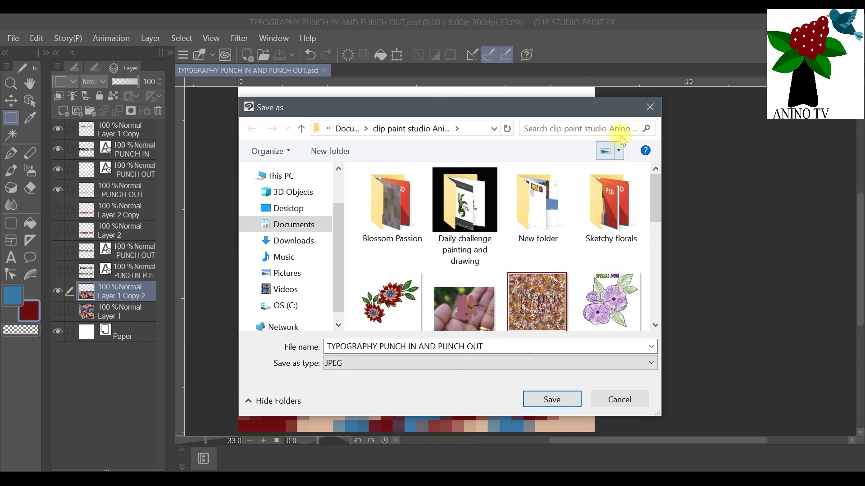
{"action": "left_click", "coordinate": [657, 111]}
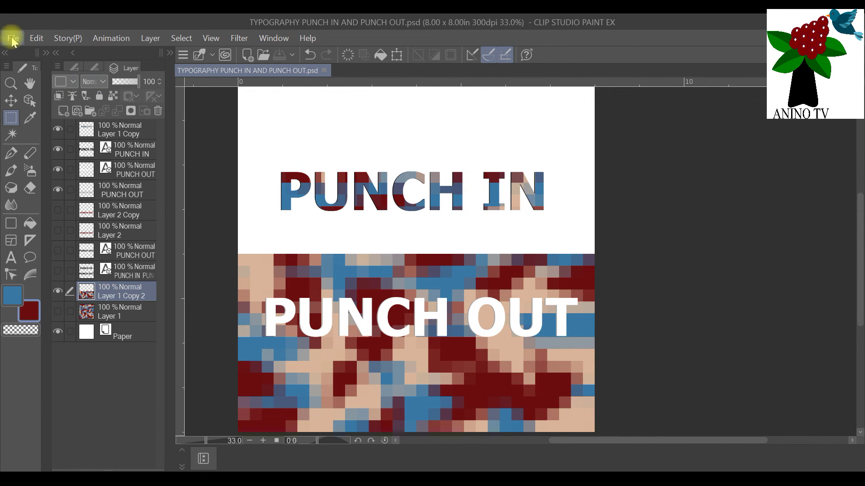
Step: Start a single-layer JPEG export named TYPOGRAPHY PUNCH IN AND PUNCH OUT, with the output size specified by resolution at 300 dpi
{"action": "left_click", "coordinate": [12, 38]}
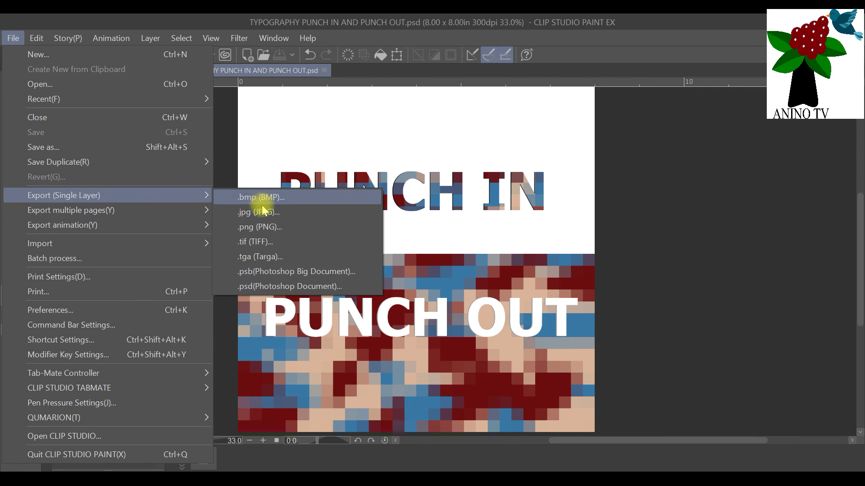
{"action": "left_click", "coordinate": [263, 212]}
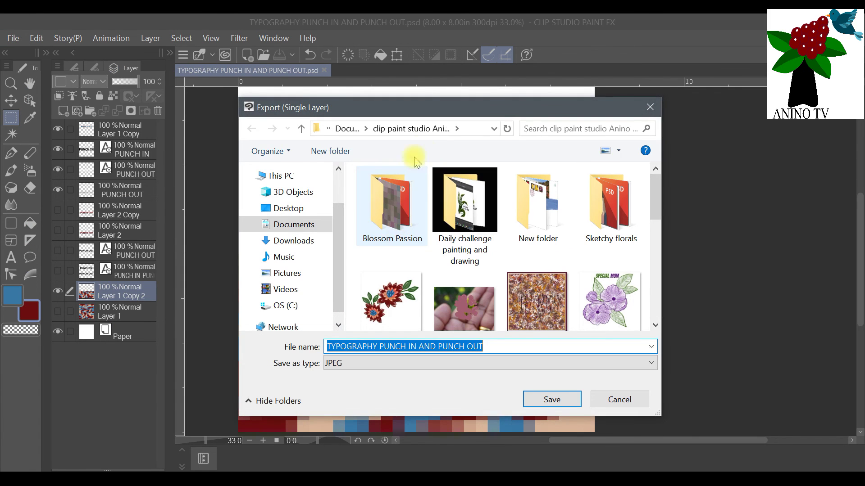
{"action": "left_click", "coordinate": [549, 400]}
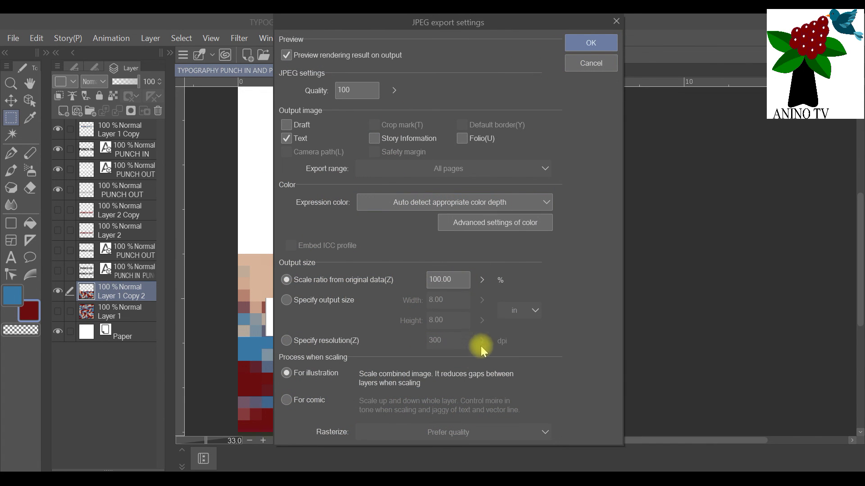
{"action": "left_click", "coordinate": [287, 341]}
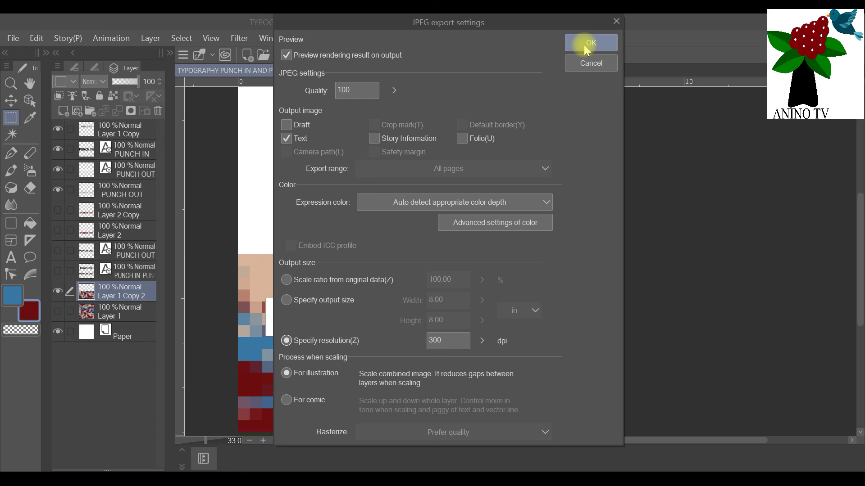
{"action": "left_click", "coordinate": [436, 340]}
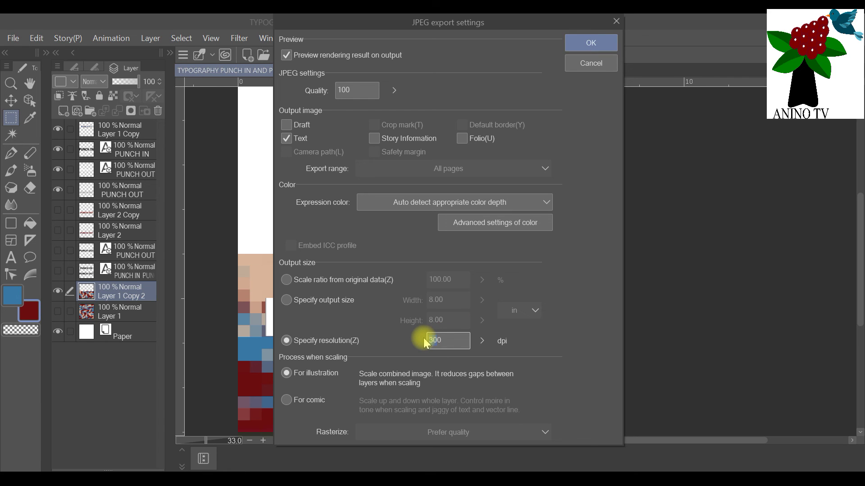
{"action": "left_click_drag", "start_coordinate": [457, 341], "coordinate": [423, 336]}
{"action": "left_click", "coordinate": [581, 45]}
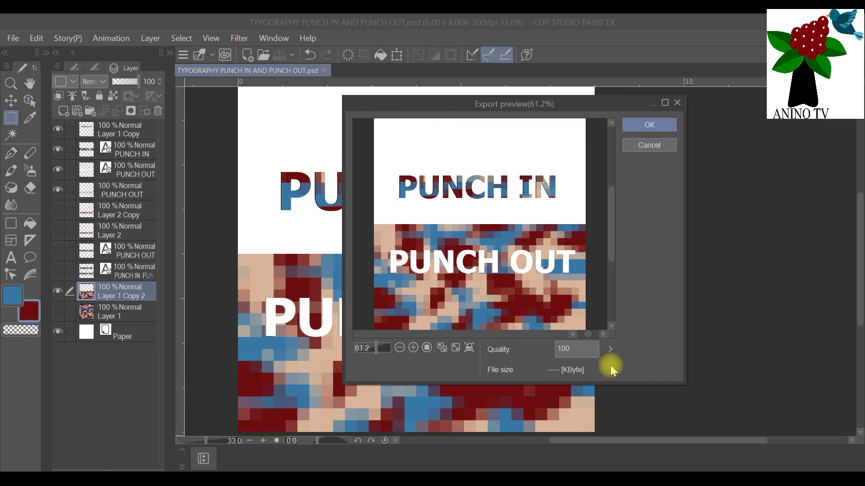
Step: Check the export preview and finish the JPEG export at quality 100
{"action": "left_click_drag", "start_coordinate": [563, 97], "coordinate": [489, 98]}
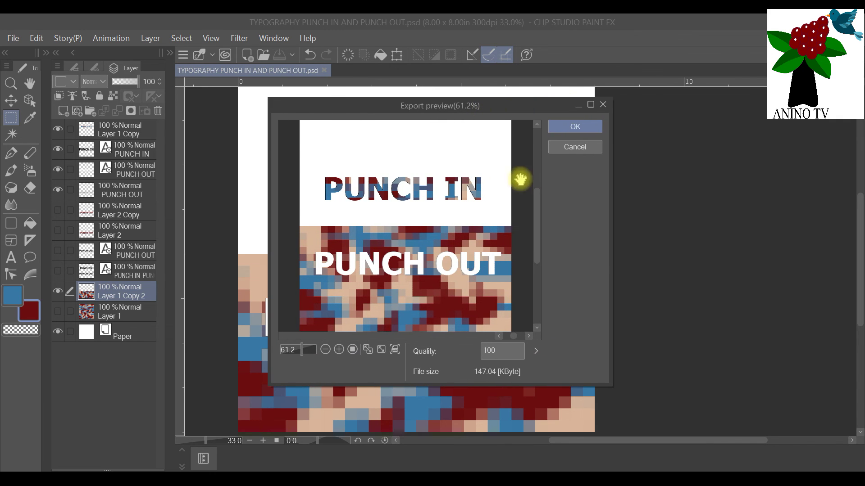
{"action": "left_click", "coordinate": [535, 351]}
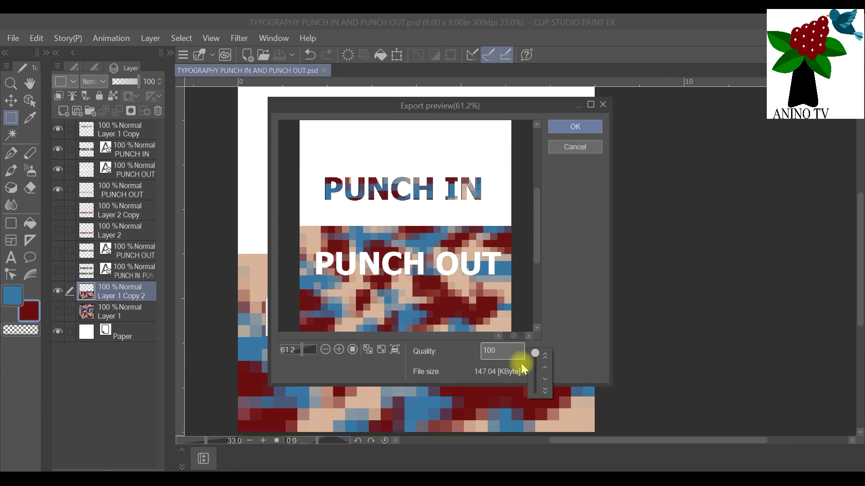
{"action": "left_click", "coordinate": [564, 132]}
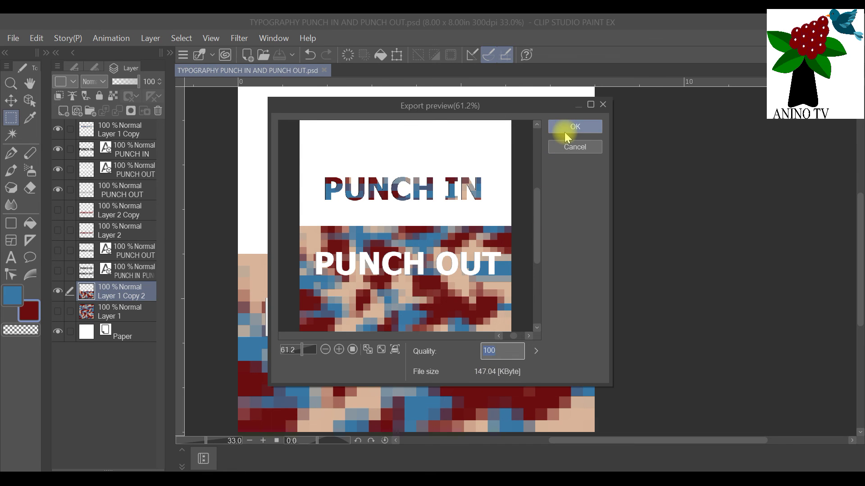
{"action": "left_click", "coordinate": [565, 130]}
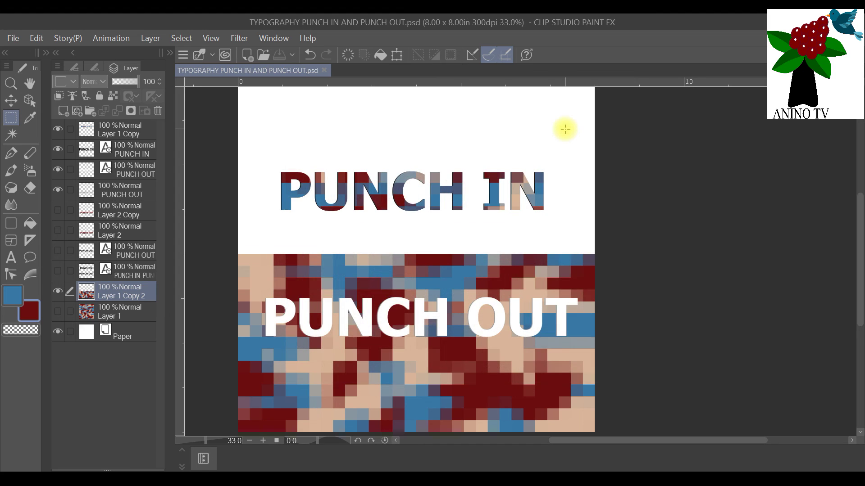